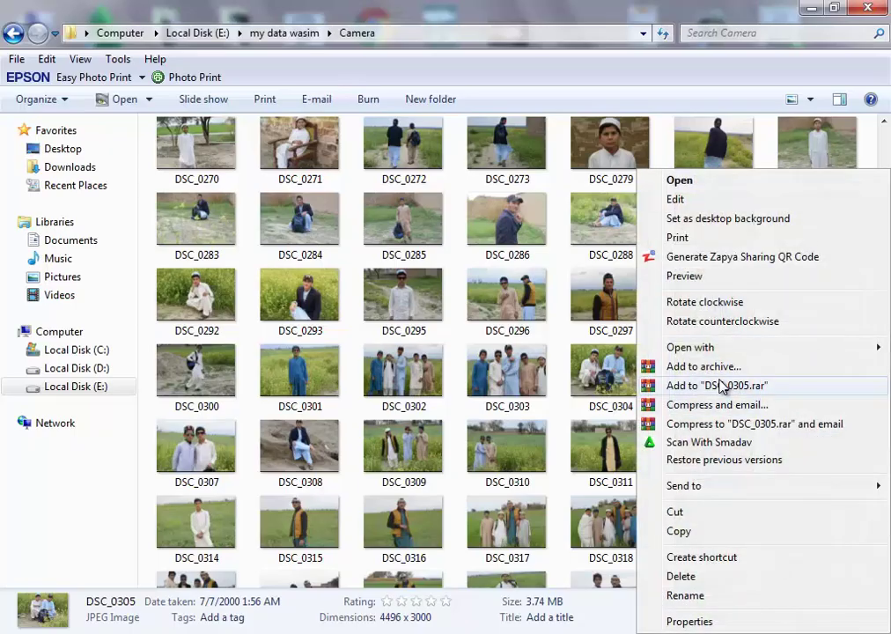
Open DSC_0305.JPG from the Camera folder in Adobe Photoshop CC 2019
left_click(444, 363)
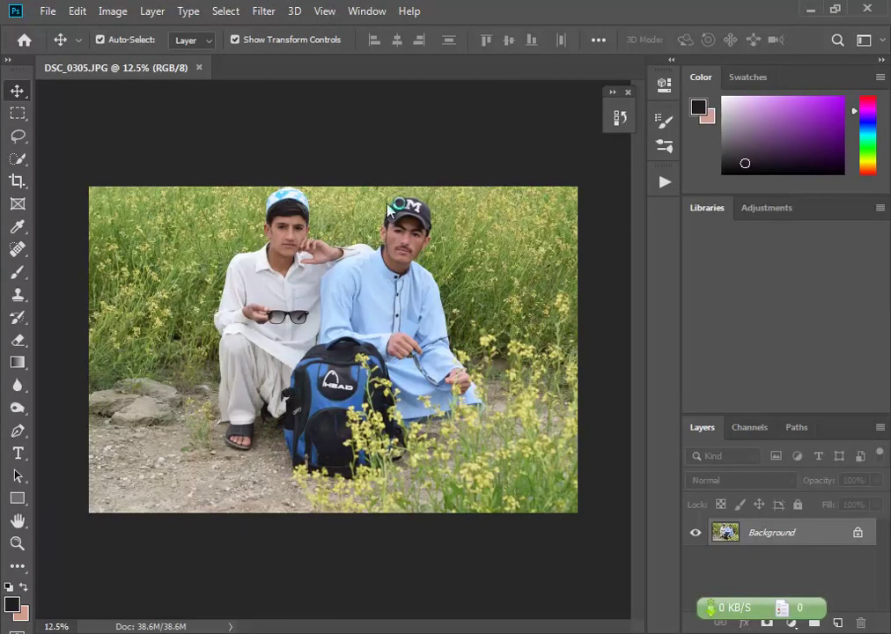
Open the photo in the Camera Raw filter and nudge the exposure up
scroll(410, 211, "up", 1)
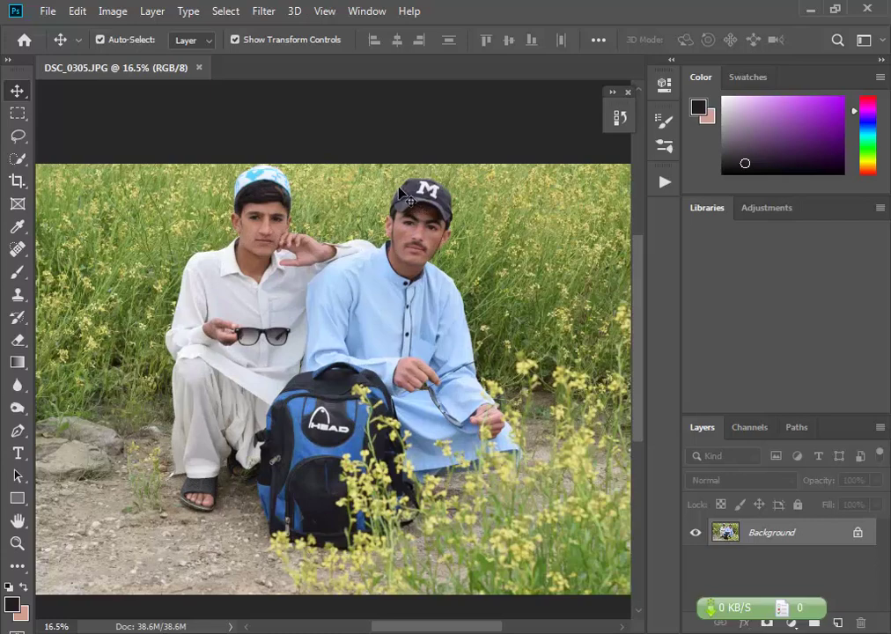
left_click(266, 11)
left_click(315, 117)
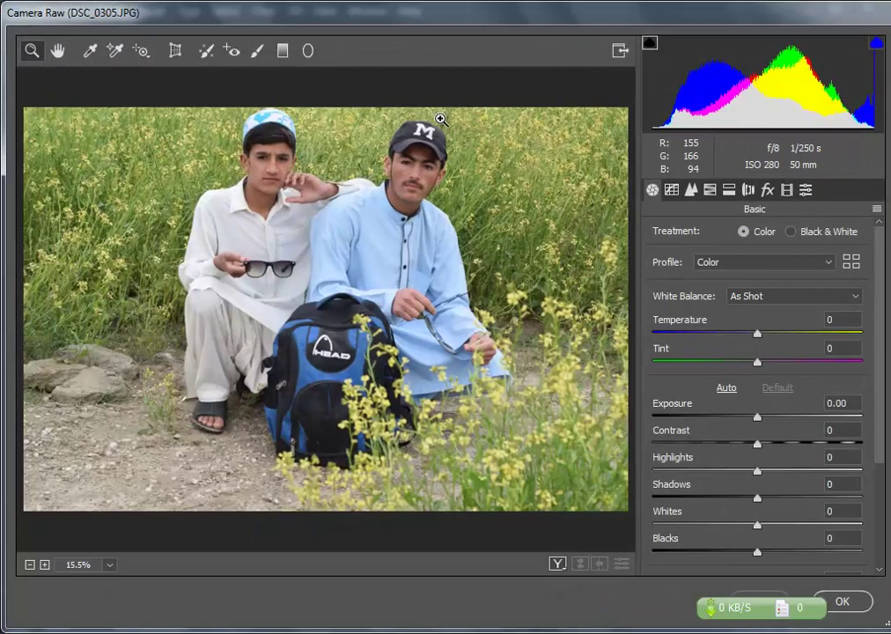
left_click_drag(758, 420, 763, 418)
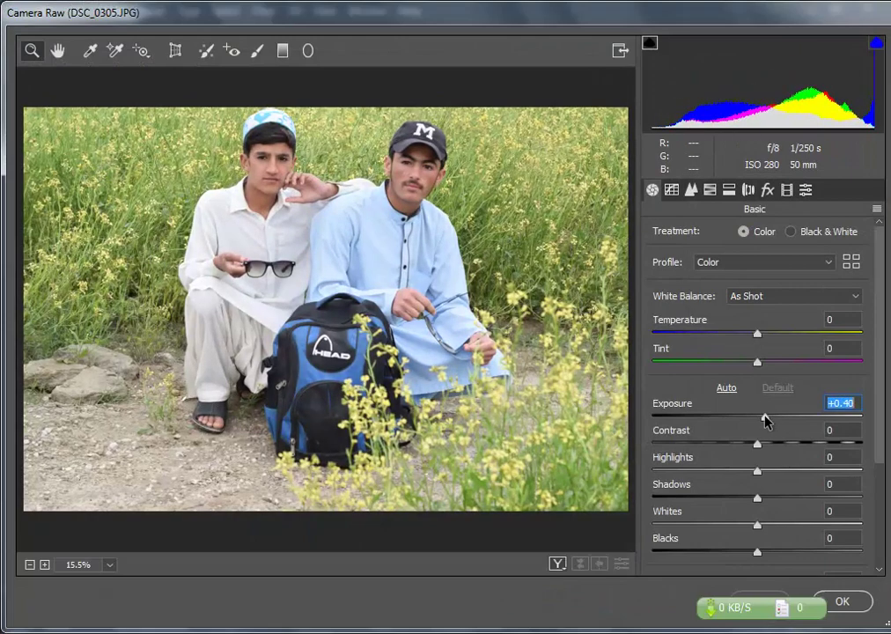
Zoom and pan the Camera Raw preview to frame both men's faces
left_click_drag(400, 141, 528, 307)
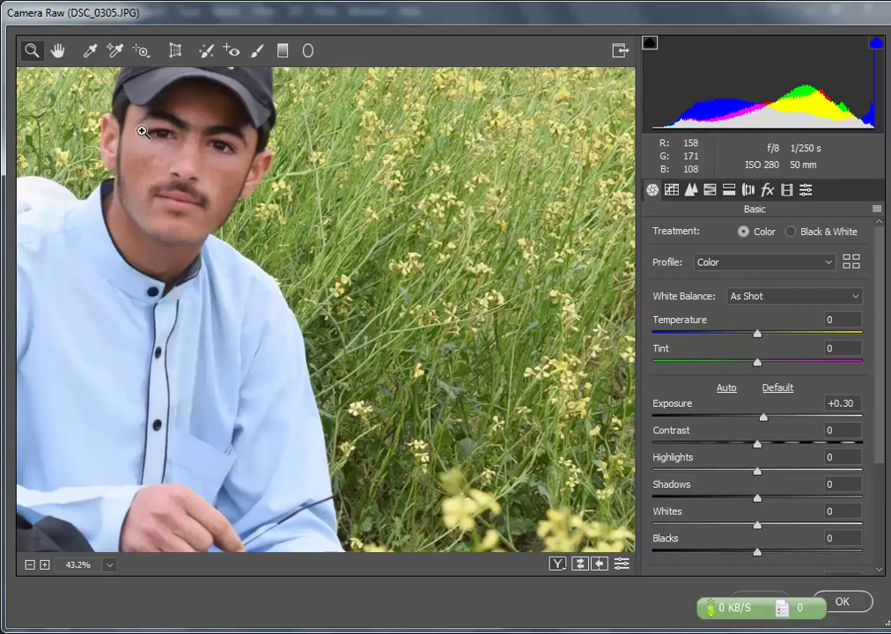
scroll(256, 209, "up", 2)
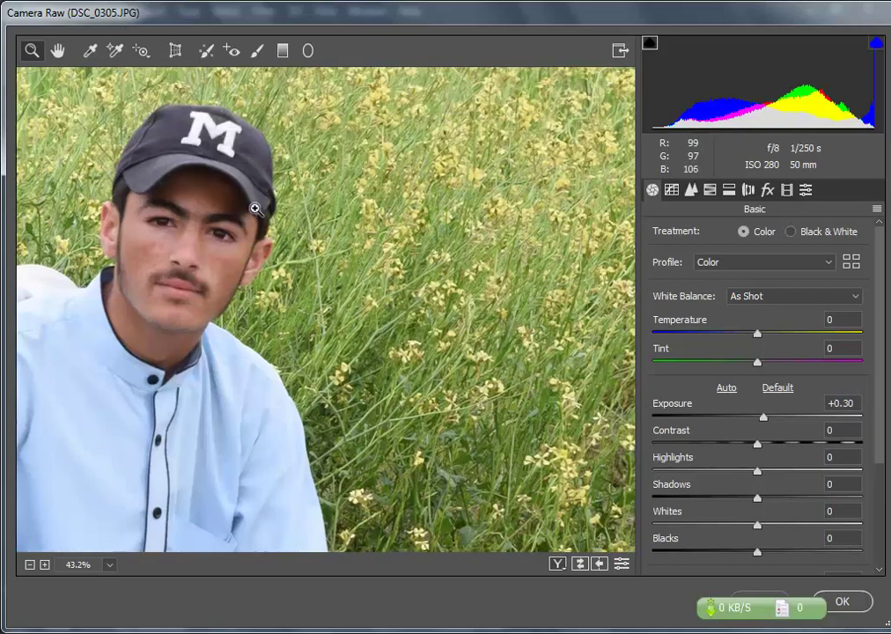
left_click(58, 50)
left_click_drag(187, 224, 503, 227)
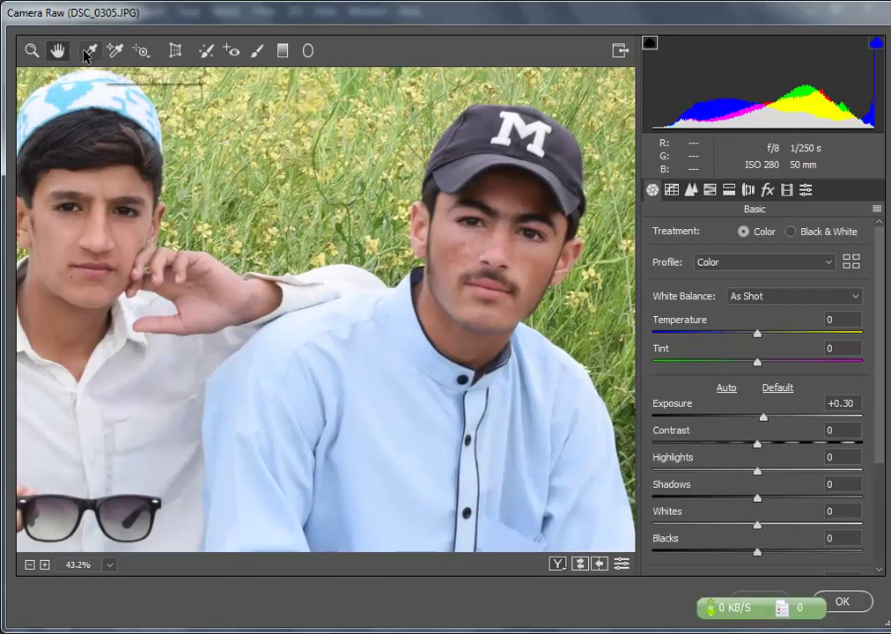
left_click(32, 51)
right_click(267, 192)
left_click(308, 64)
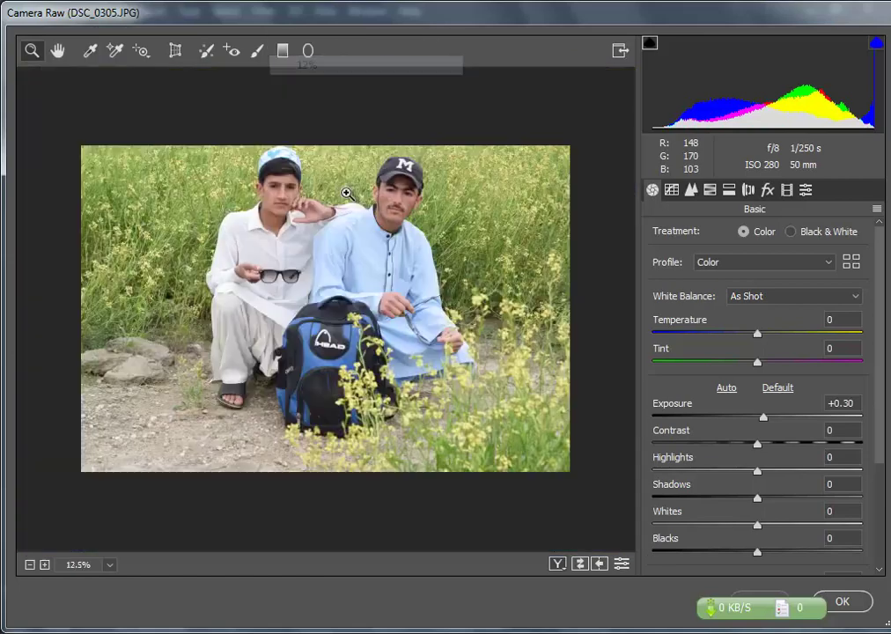
mouse_move(198, 146)
left_mouse_down()
mouse_move(471, 294)
mouse_move(553, 398)
left_mouse_up()
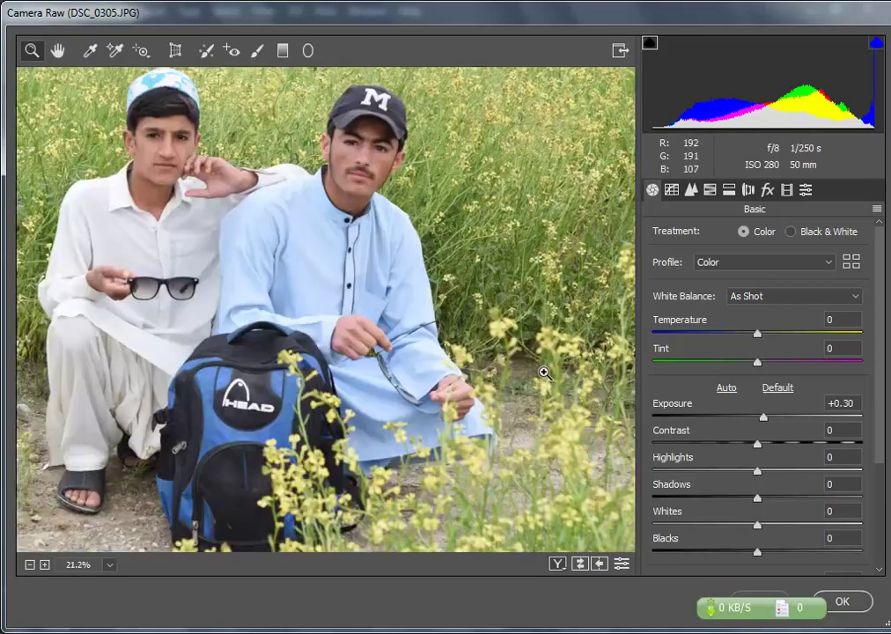
Set exposure to +0.40 and increase clarity for more local contrast
left_click_drag(766, 423, 772, 476)
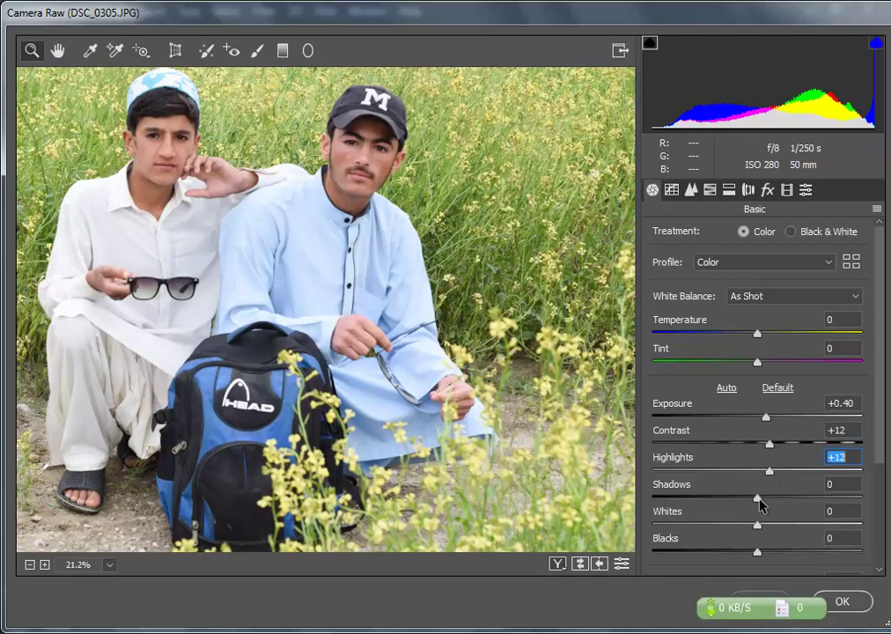
scroll(759, 502, "down", 3)
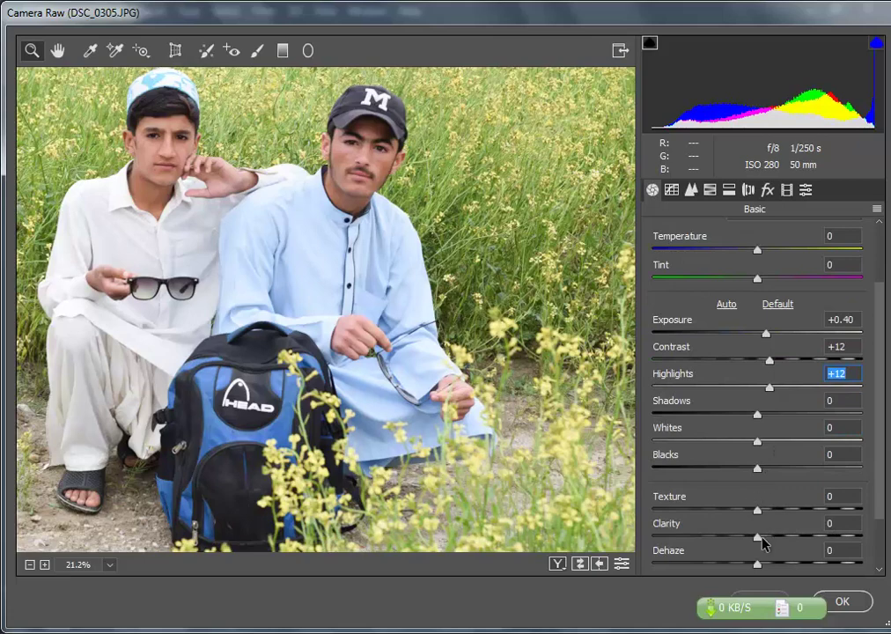
mouse_move(762, 543)
left_mouse_down()
mouse_move(788, 544)
mouse_move(771, 544)
mouse_move(777, 509)
mouse_move(790, 509)
mouse_move(775, 513)
left_mouse_up()
Boost HSL saturation: Greens +80, Yellows +32, Blues and Reds up, Oranges +1
left_click(711, 190)
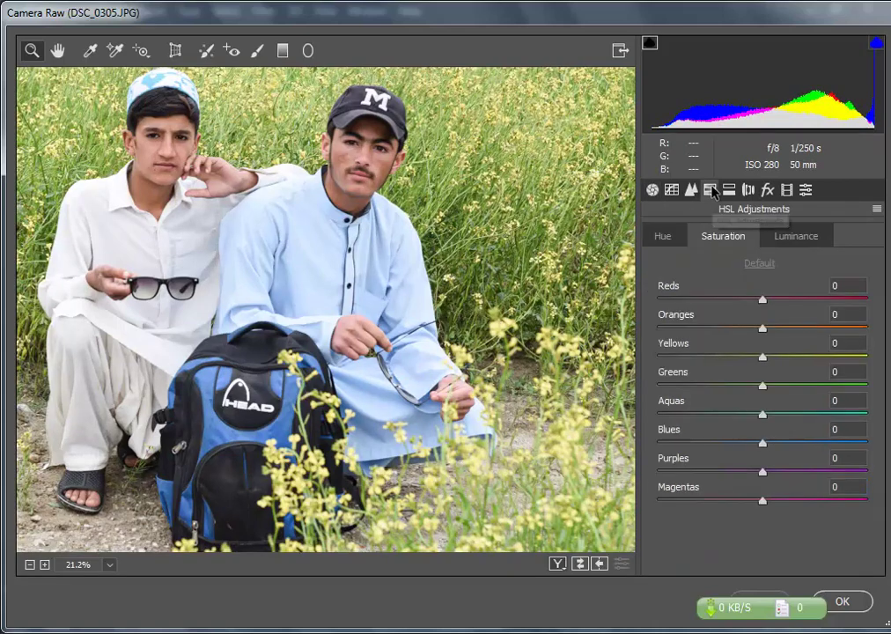
left_click_drag(763, 388, 838, 392)
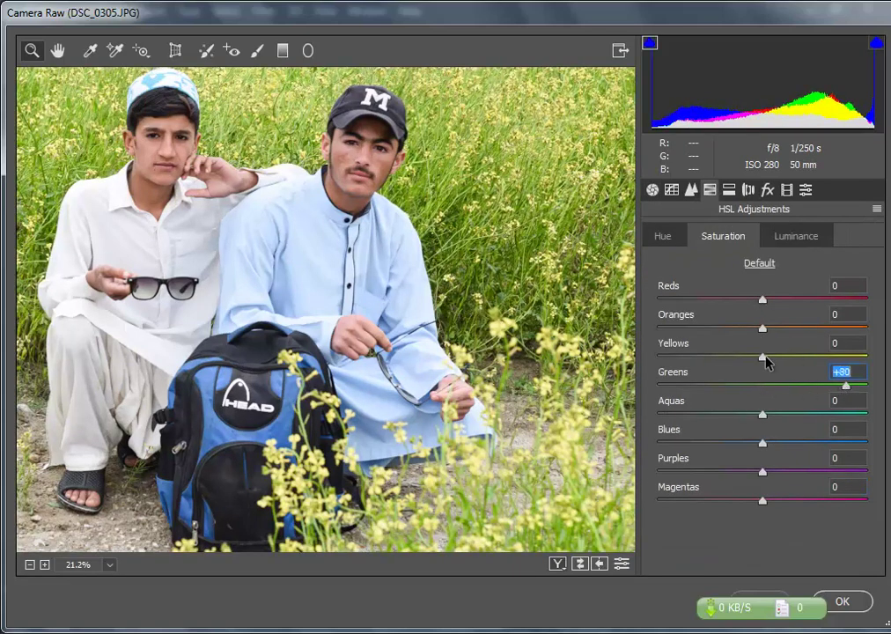
mouse_move(764, 356)
left_mouse_down()
mouse_move(811, 357)
mouse_move(796, 358)
left_mouse_up()
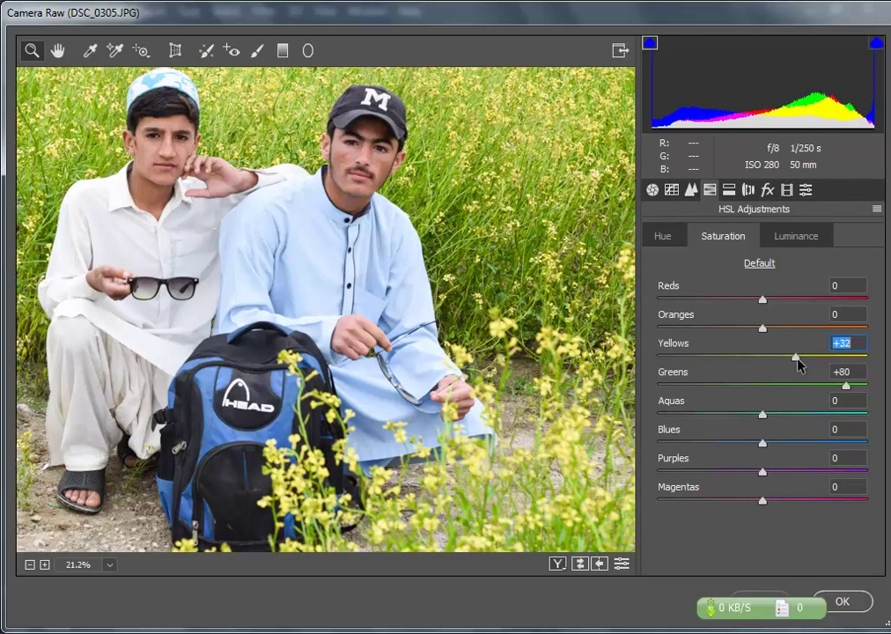
left_click_drag(770, 449, 836, 446)
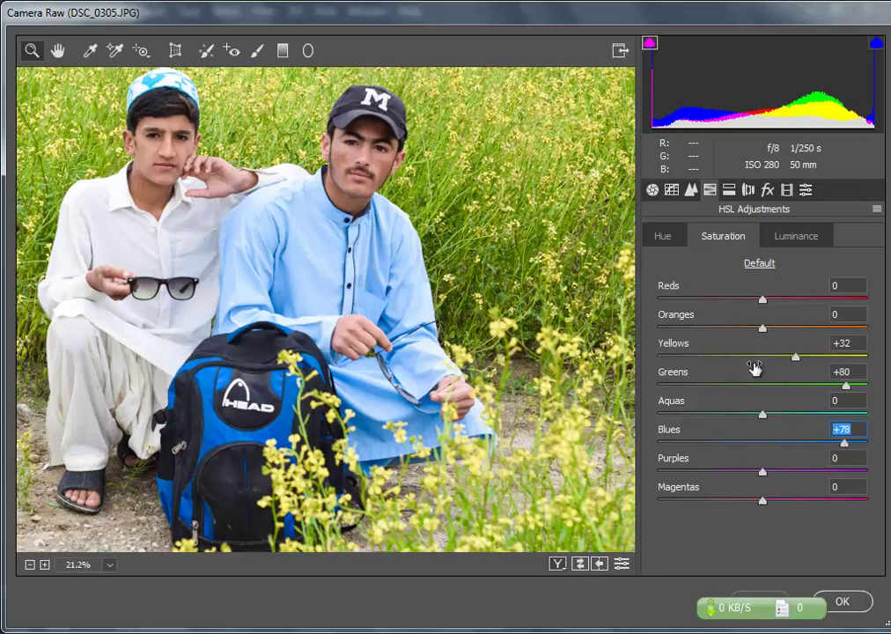
left_click_drag(763, 301, 801, 302)
left_click(763, 329)
left_click_drag(768, 332, 765, 332)
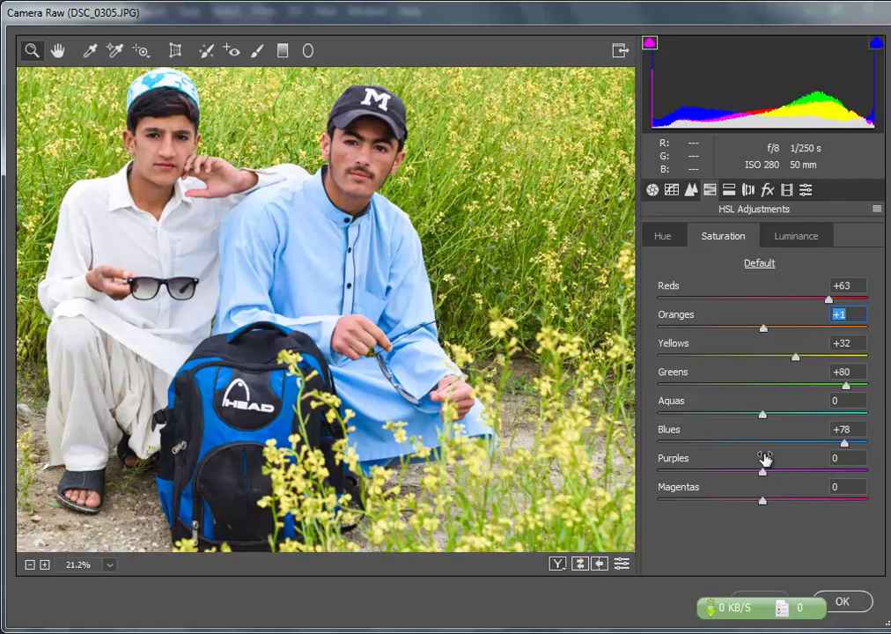
Darken Greens luminance to −23, set Green Primary Hue to +35, and apply the Camera Raw edits
left_click(785, 242)
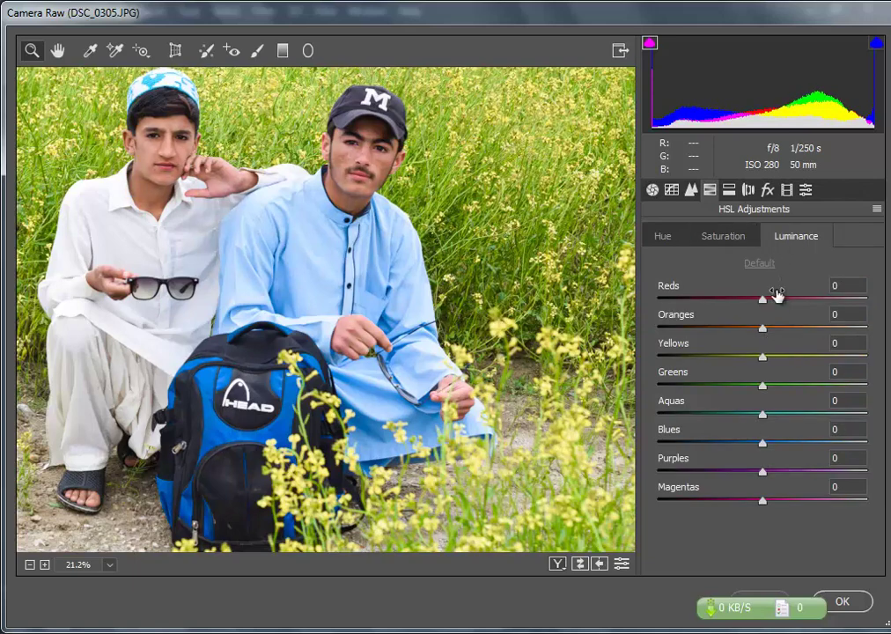
mouse_move(798, 391)
left_mouse_down()
mouse_move(736, 390)
mouse_move(804, 358)
mouse_move(755, 359)
left_mouse_up()
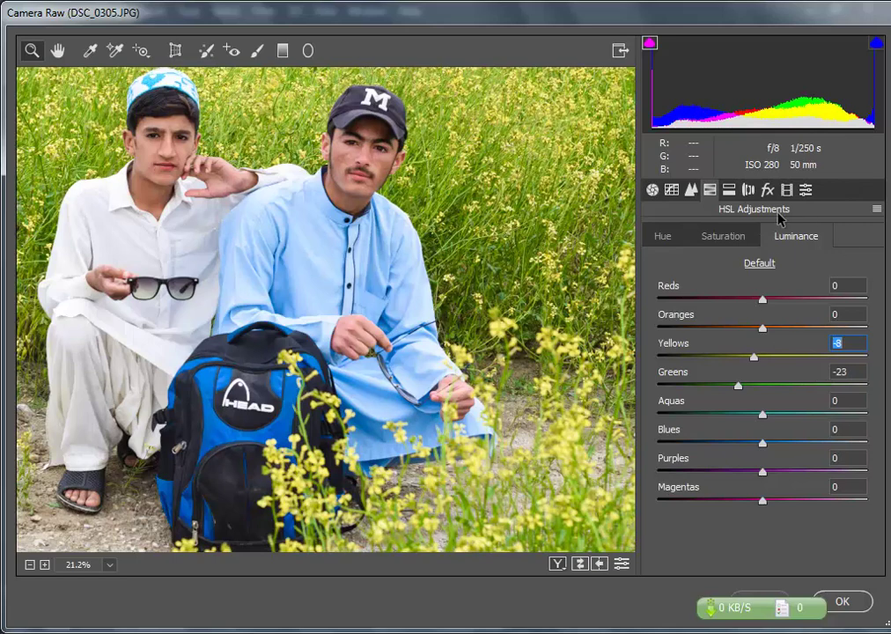
left_click(748, 190)
left_click(729, 189)
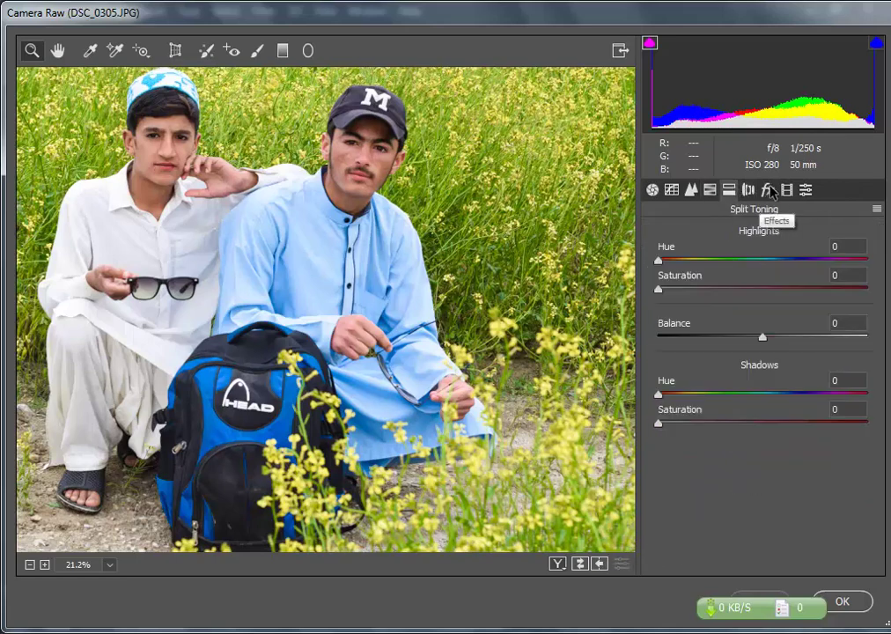
left_click(768, 190)
left_click(786, 189)
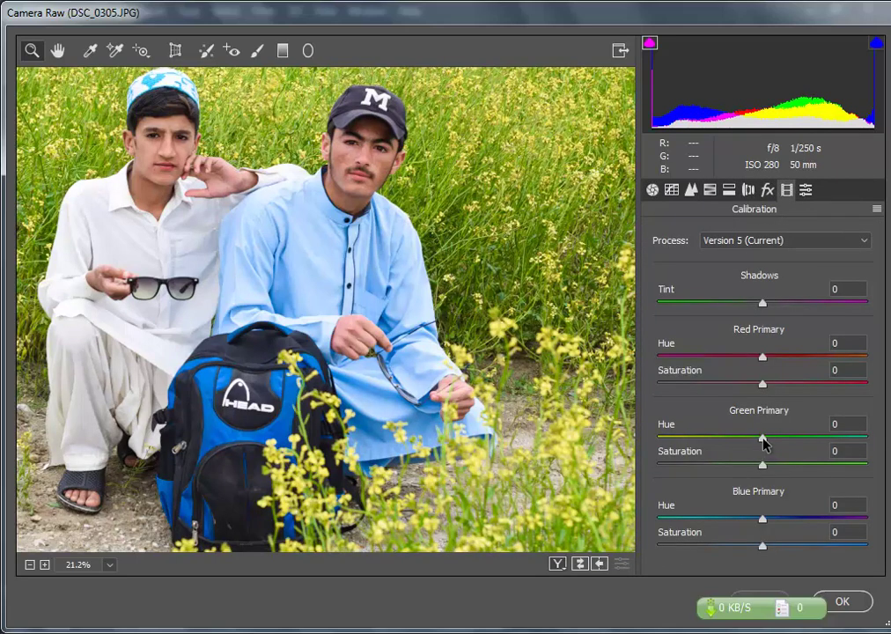
mouse_move(763, 437)
left_mouse_down()
mouse_move(816, 435)
mouse_move(799, 438)
left_mouse_up()
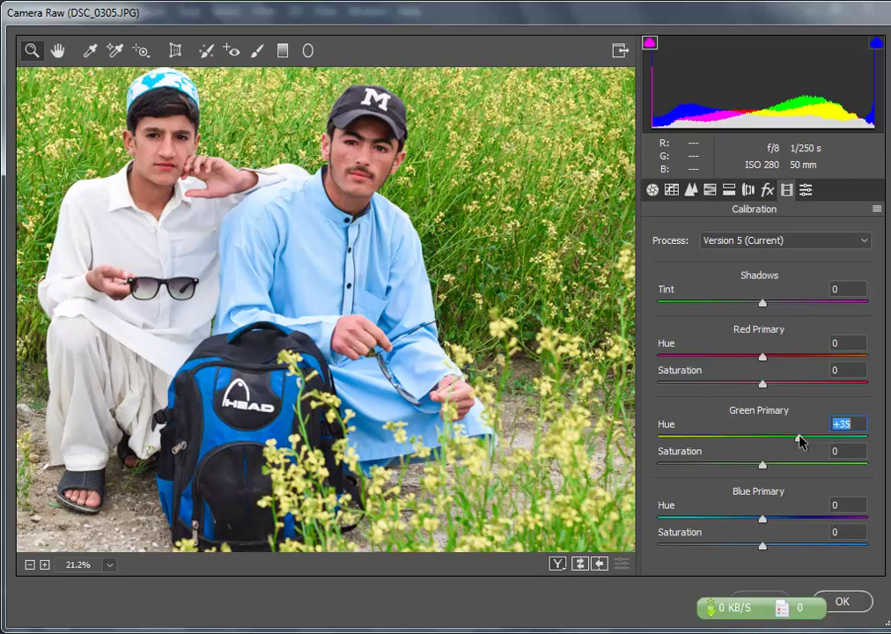
left_click(843, 601)
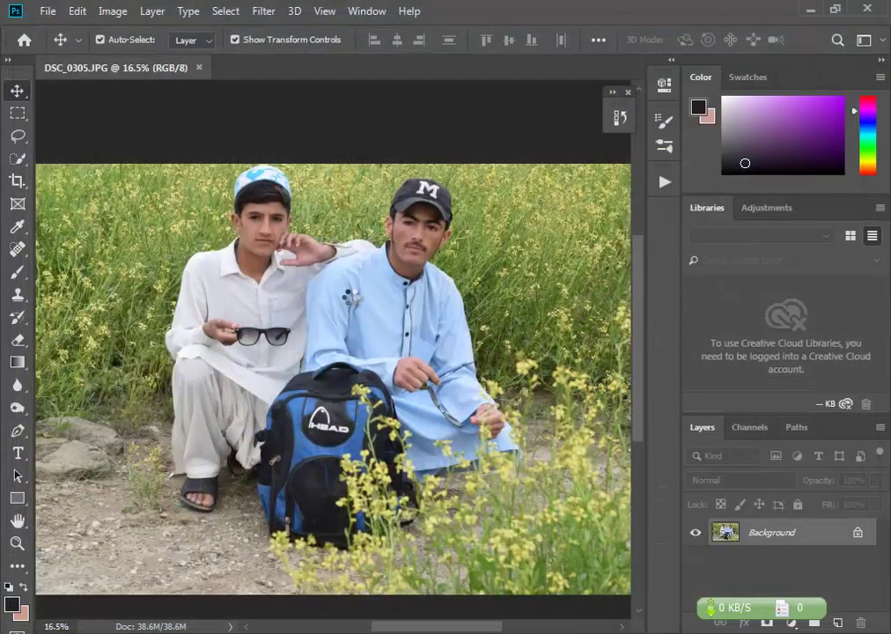
Choose the Mixer Brush tool for blending skin
scroll(396, 238, "down", 1)
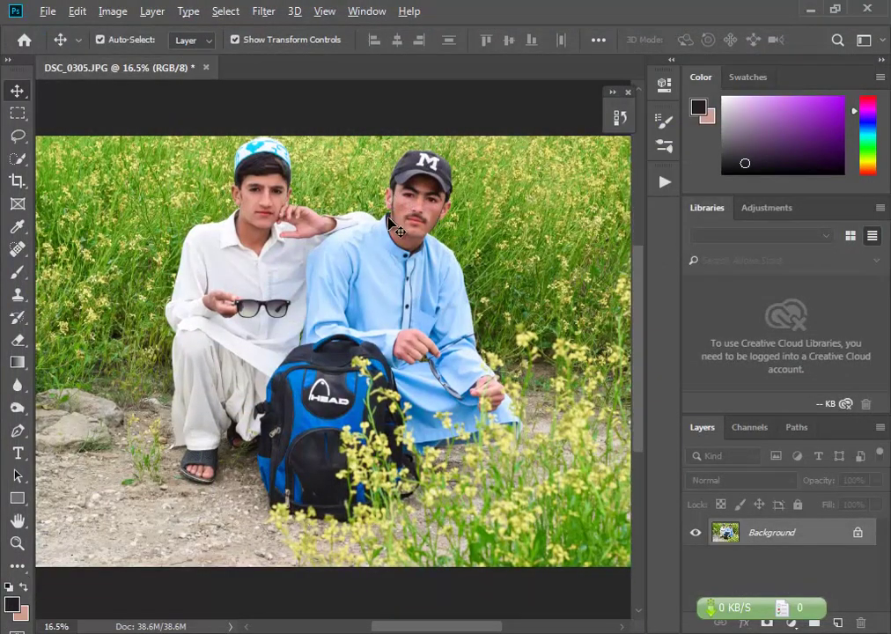
scroll(347, 197, "down", 2)
scroll(370, 208, "up", 2)
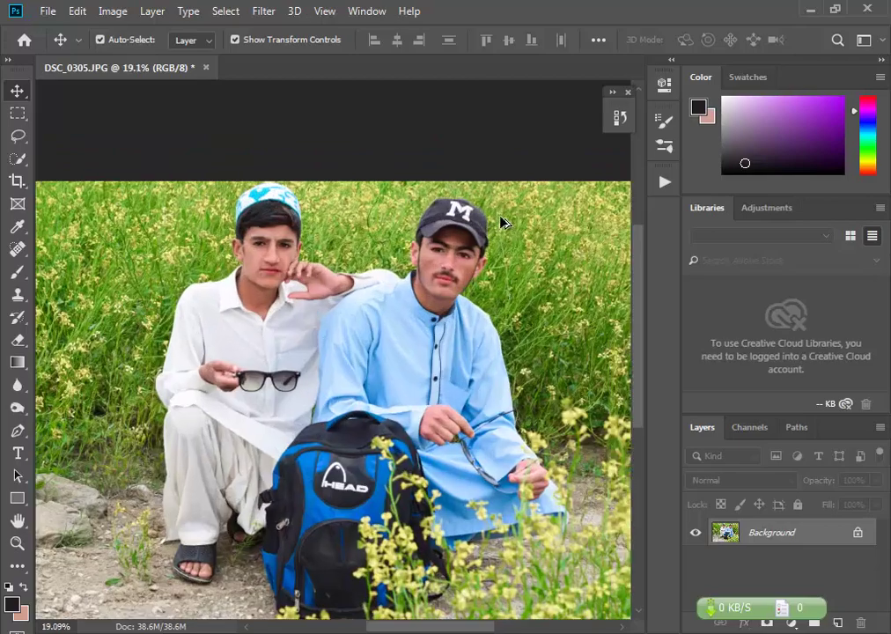
scroll(501, 220, "up", 3)
scroll(429, 254, "up", 3)
scroll(428, 278, "up", 1)
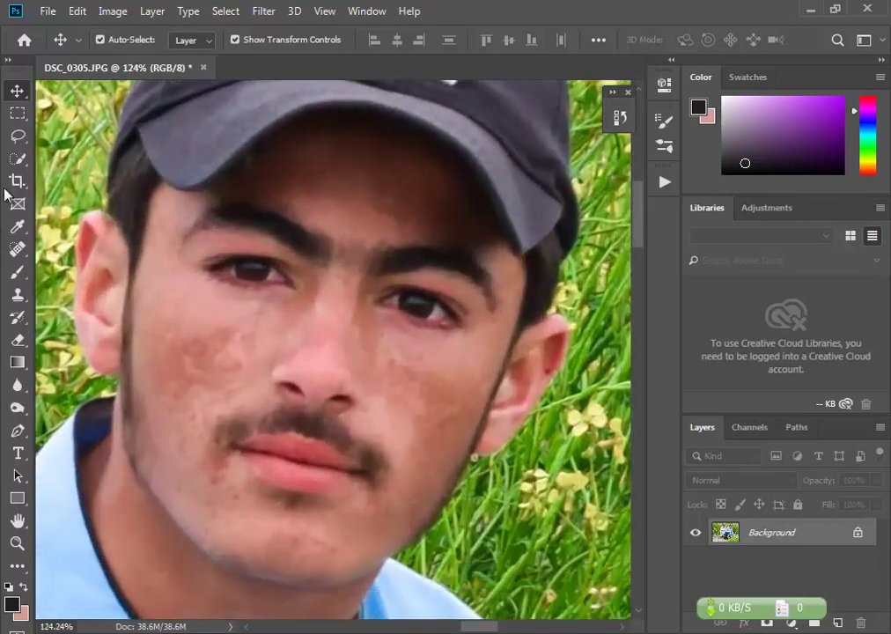
left_click(17, 272)
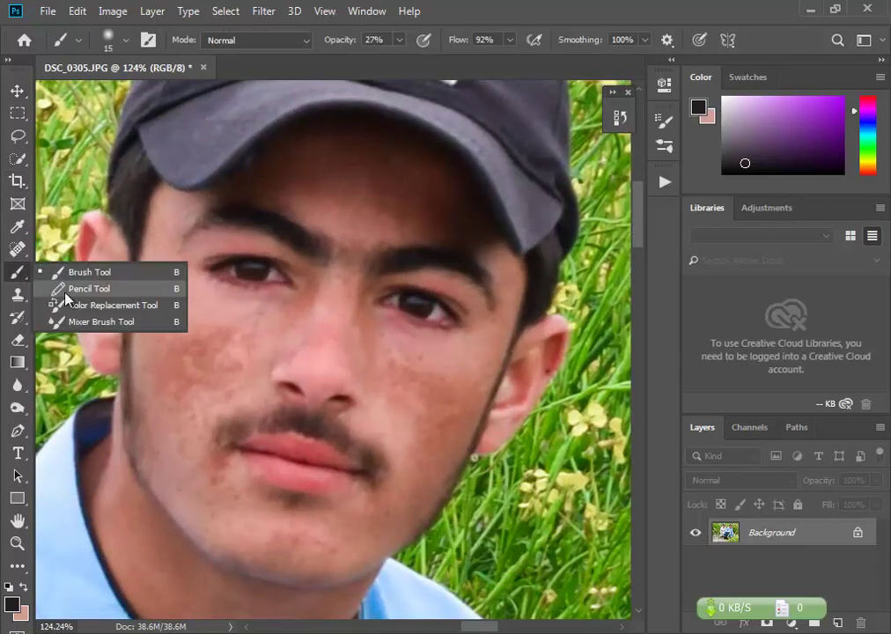
left_click(93, 322)
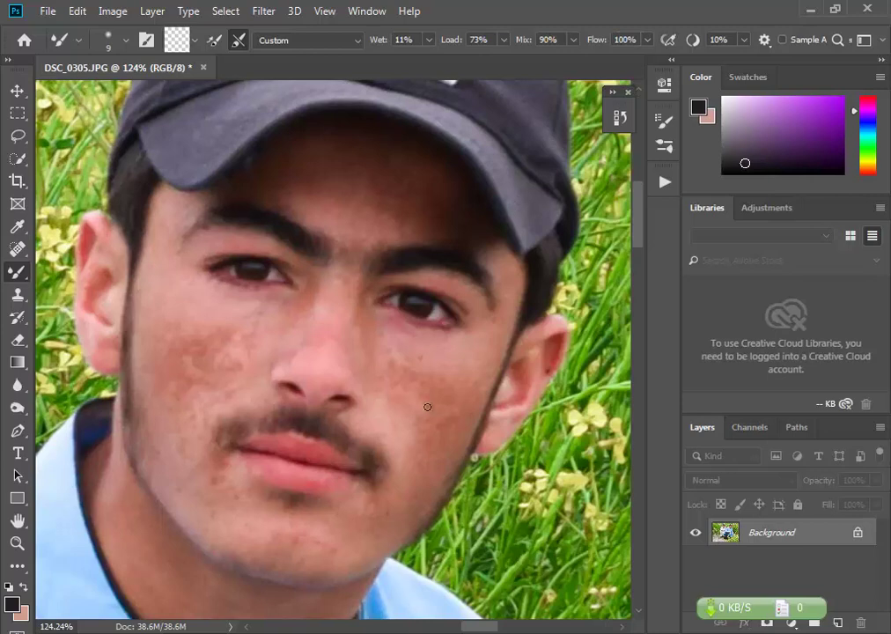
Smooth the brown blotches on the left cheek with the Mixer Brush
scroll(330, 179, "up", 2)
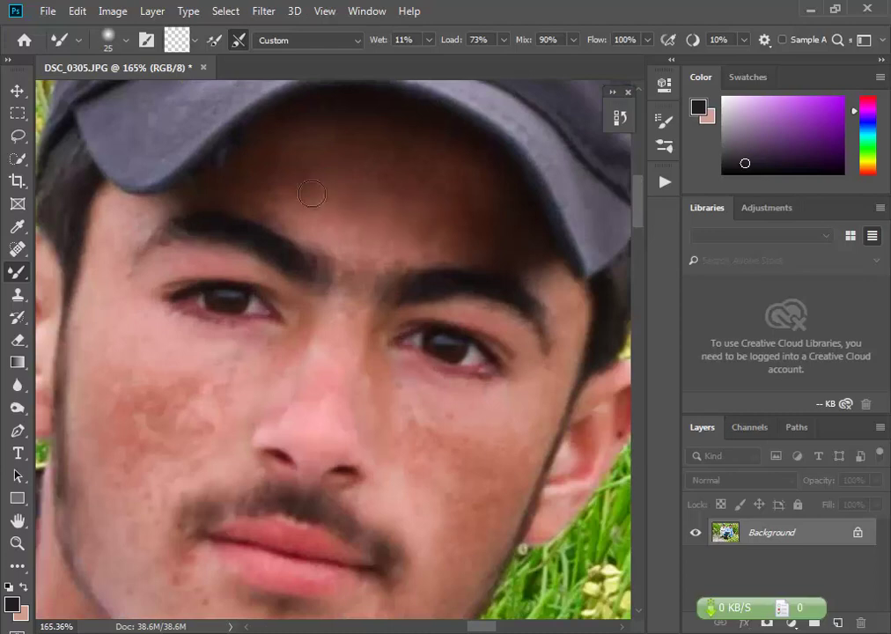
left_click_drag(119, 500, 323, 332)
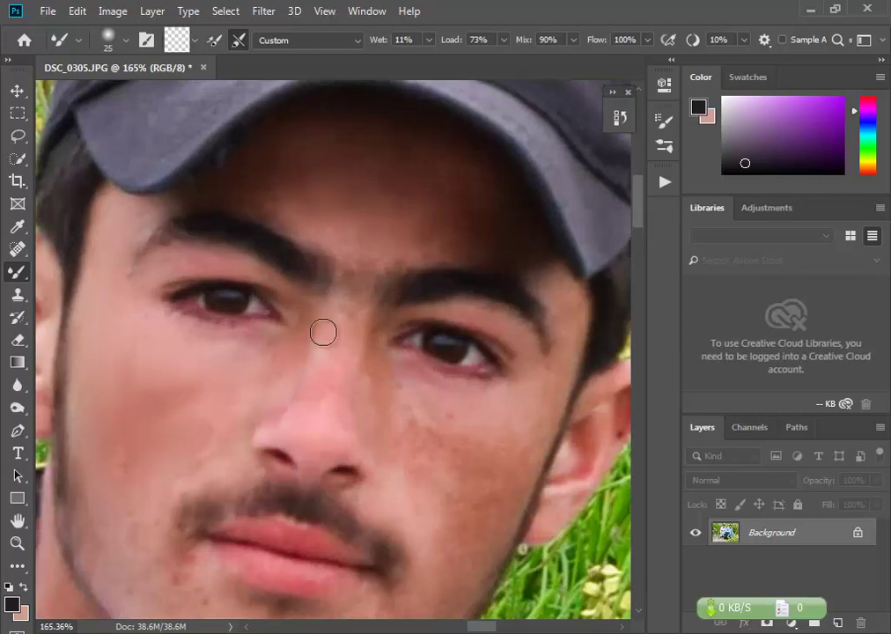
scroll(194, 369, "down", 1)
scroll(225, 476, "down", 1)
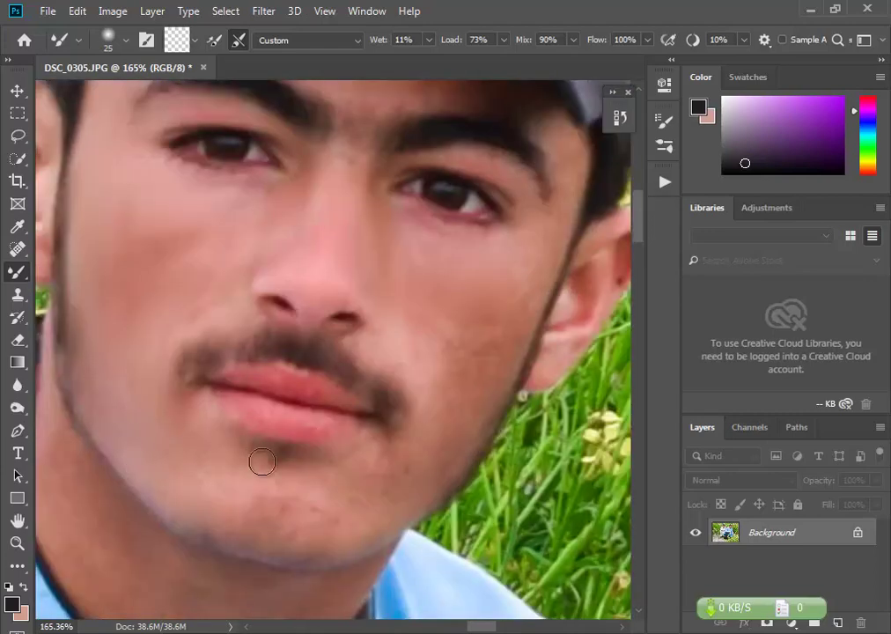
scroll(414, 326, "up", 2)
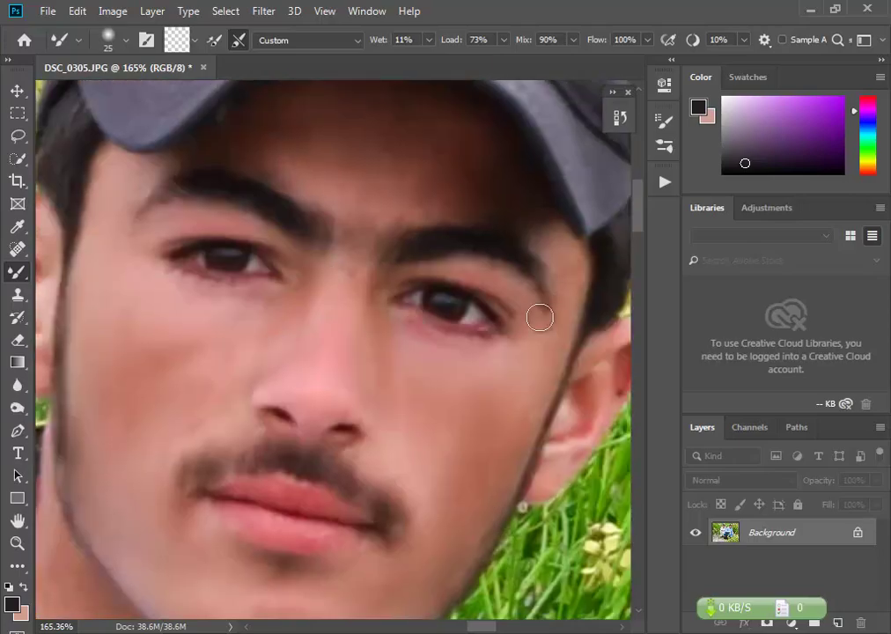
scroll(451, 493, "down", 3)
scroll(257, 391, "up", 2)
scroll(257, 391, "right", 3)
scroll(307, 542, "left", 6)
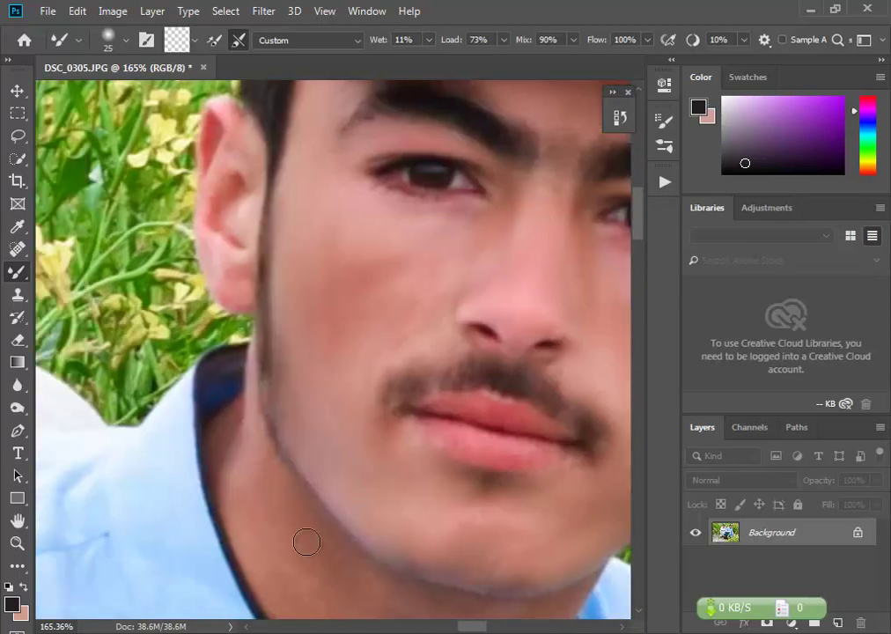
scroll(306, 541, "down", 2)
scroll(509, 539, "down", 1)
scroll(158, 330, "up", 5)
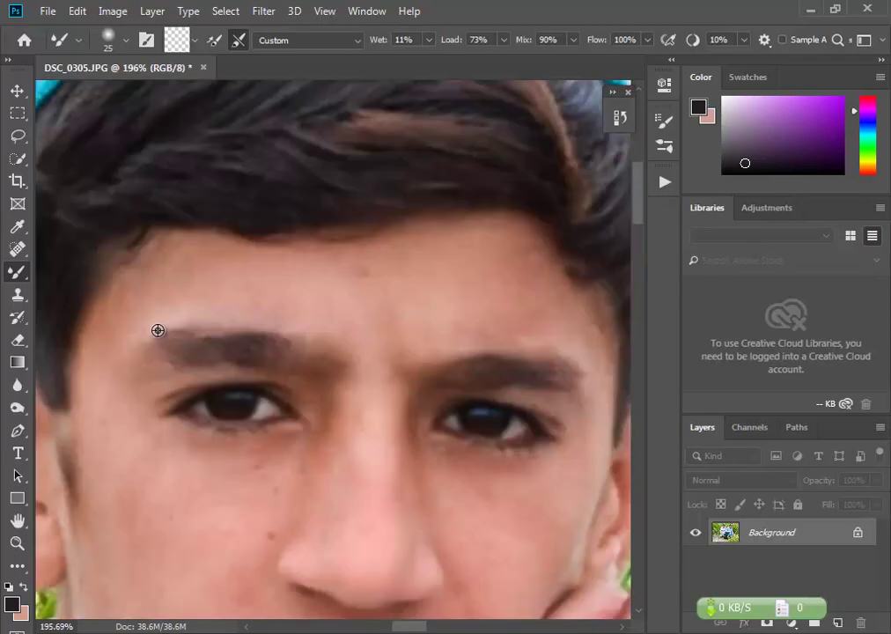
Keep blending foreheads, cheeks and chins with the Mixer Brush at Wet 4%
scroll(158, 330, "up", 1)
scroll(158, 330, "down", 2)
Heal small skin spots with the Spot Healing Brush
key("j")
scroll(405, 119, "down", 3)
scroll(324, 454, "down", 4)
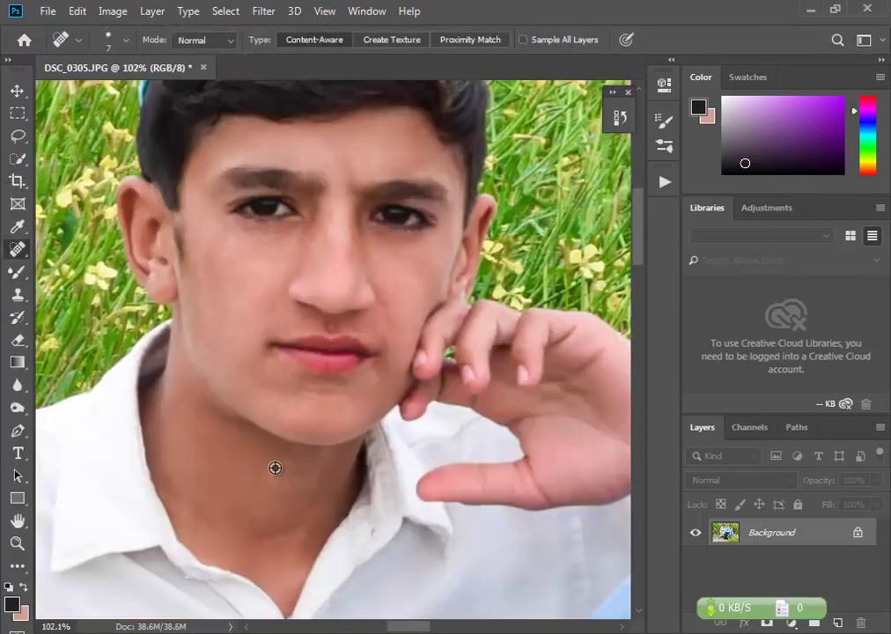
scroll(275, 467, "down", 1)
key("shift+b")
scroll(491, 241, "up", 3)
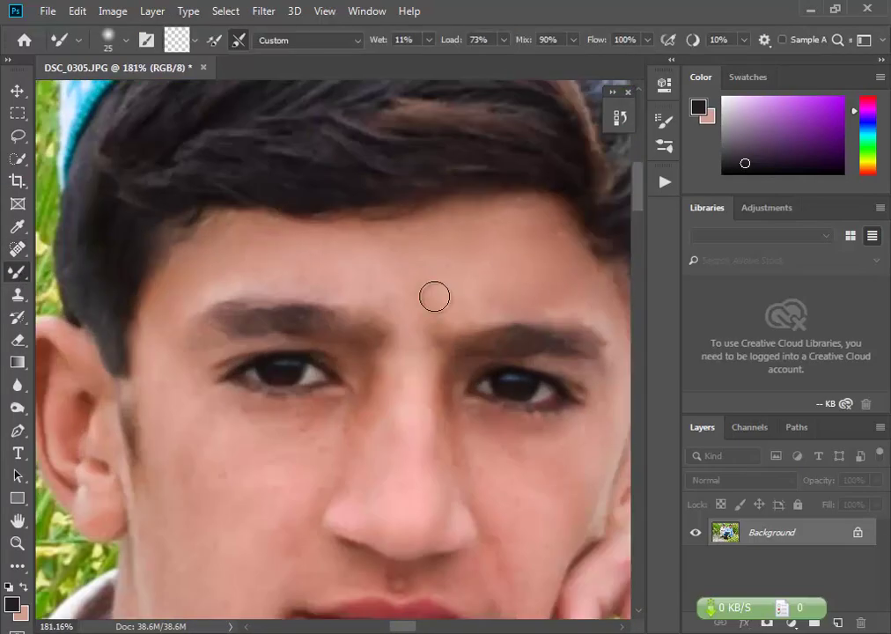
scroll(265, 421, "down", 2)
scroll(317, 396, "down", 2)
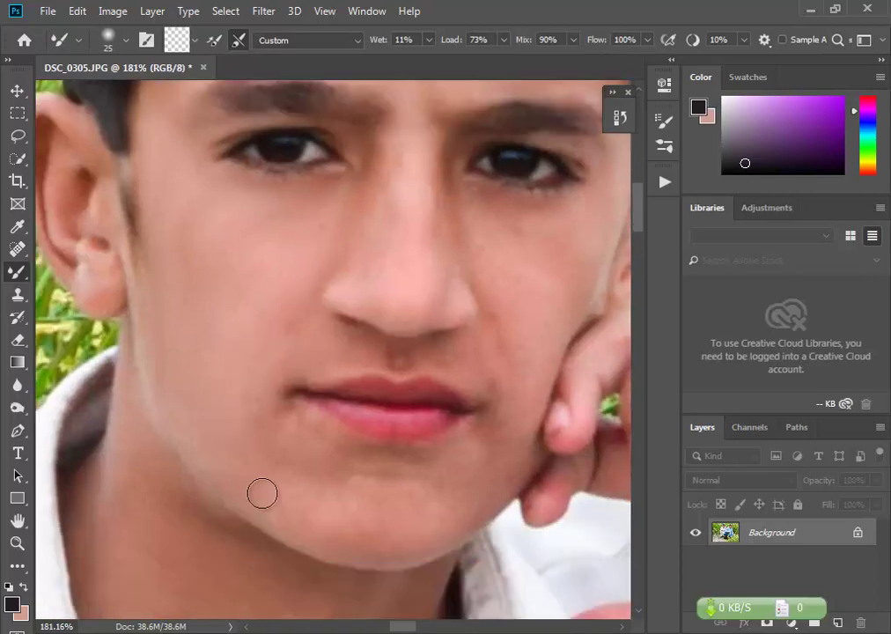
scroll(502, 274, "up", 1)
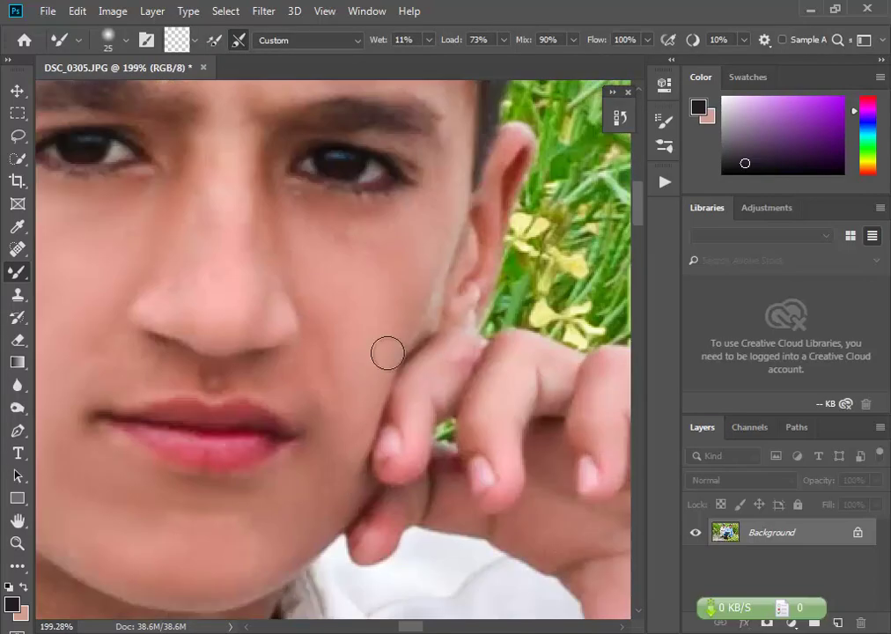
scroll(445, 264, "up", 3)
left_click_drag(428, 39, 409, 55)
scroll(451, 468, "down", 4)
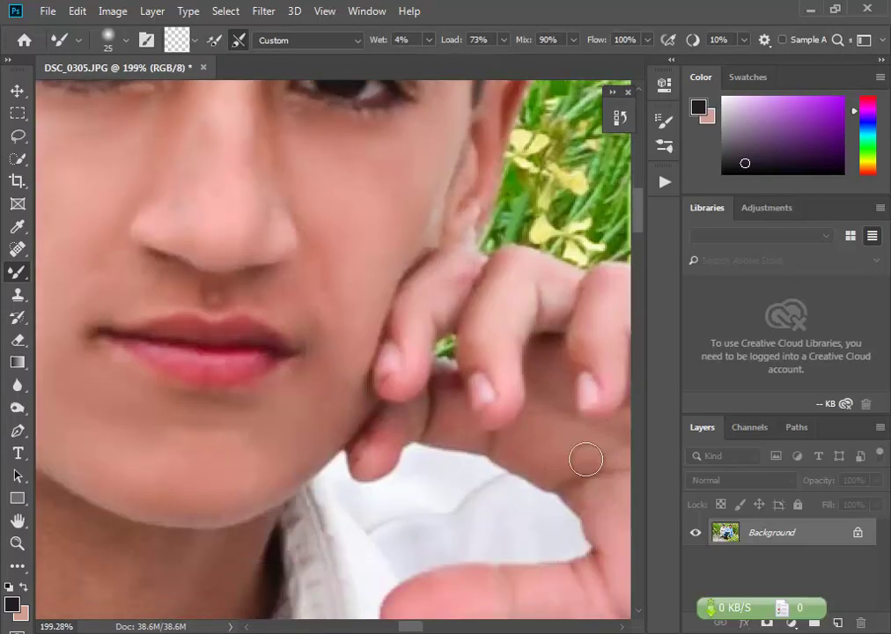
scroll(584, 445, "down", 7)
scroll(119, 193, "up", 5)
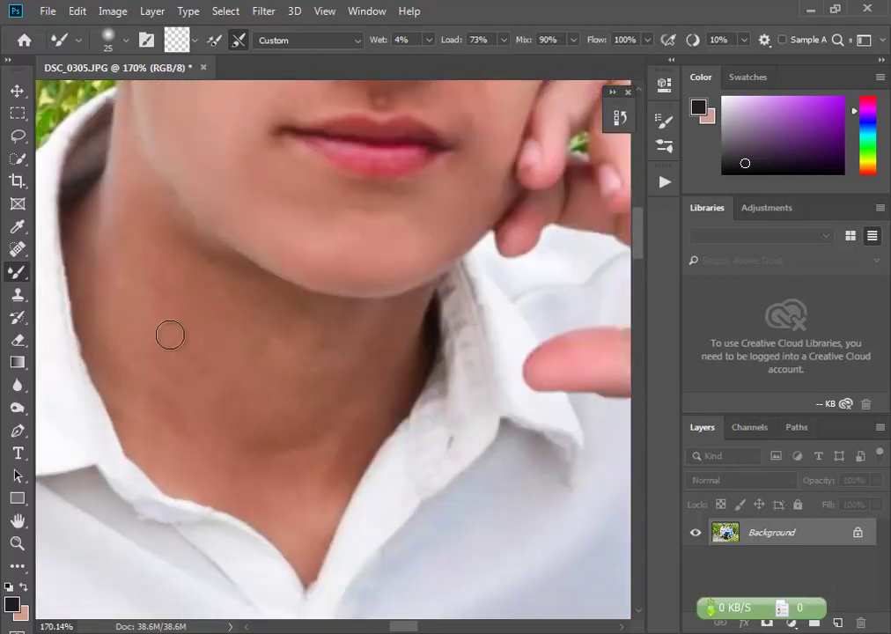
scroll(290, 291, "up", 4)
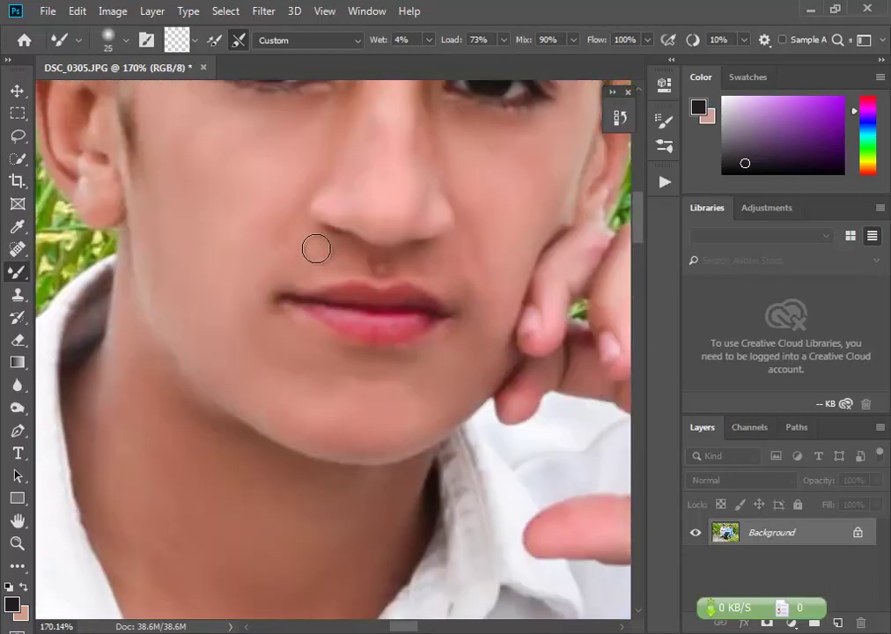
scroll(335, 350, "up", 2)
scroll(268, 285, "up", 8)
scroll(237, 271, "down", 3)
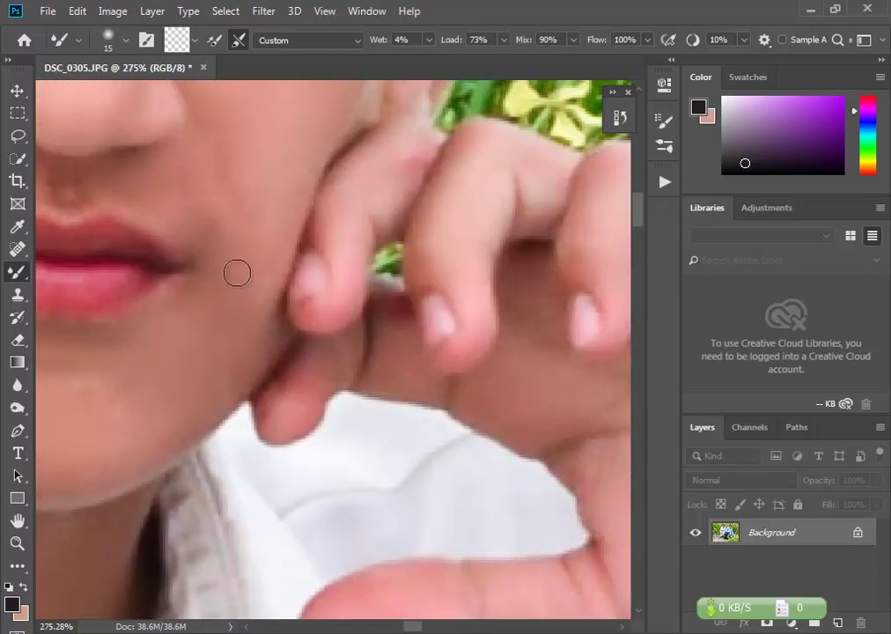
scroll(242, 329, "down", 5)
scroll(269, 189, "down", 1)
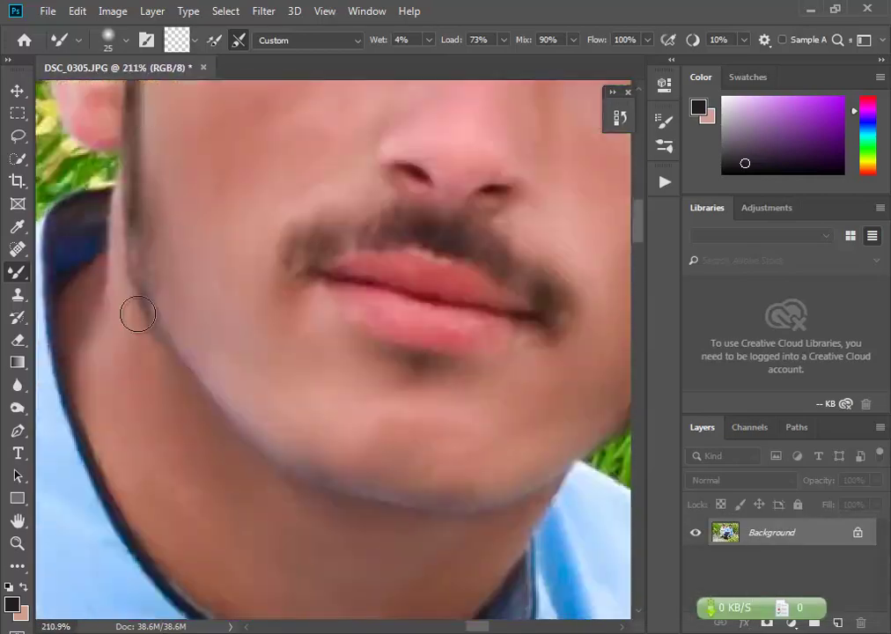
scroll(483, 296, "down", 2)
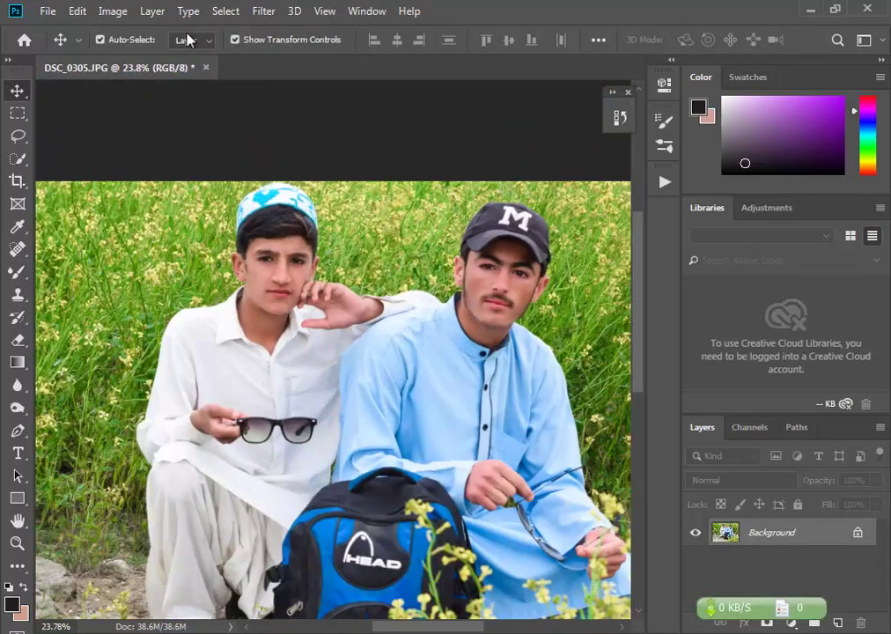
Apply Curves with a slight RGB midtone lift and a lowered Red channel midpoint
left_click(151, 11)
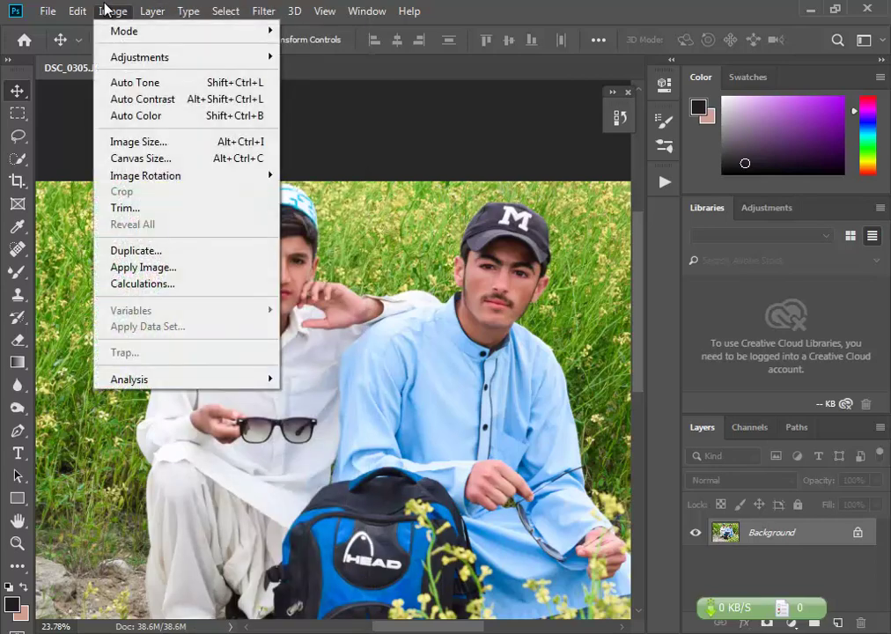
mouse_move(140, 57)
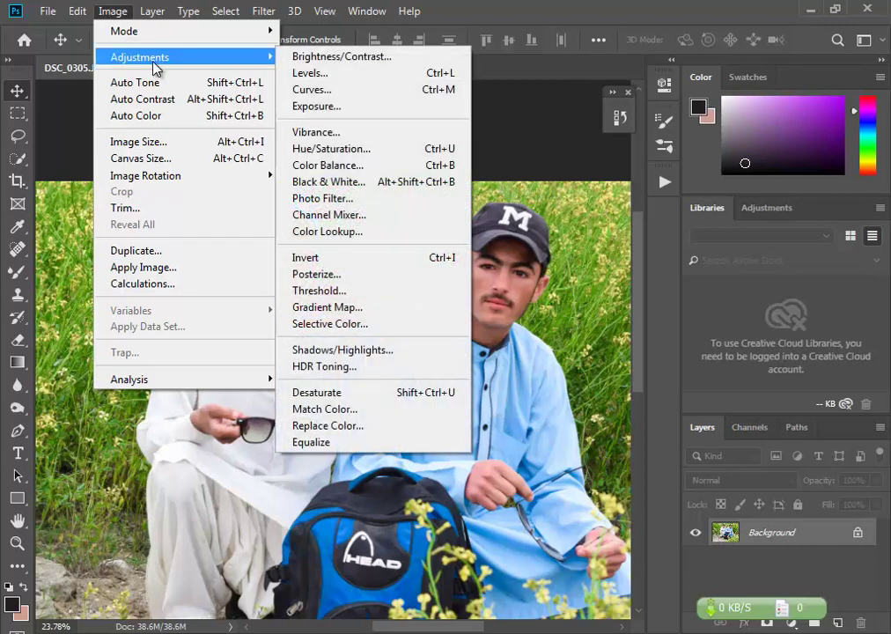
left_click(367, 89)
left_click_drag(544, 104, 702, 201)
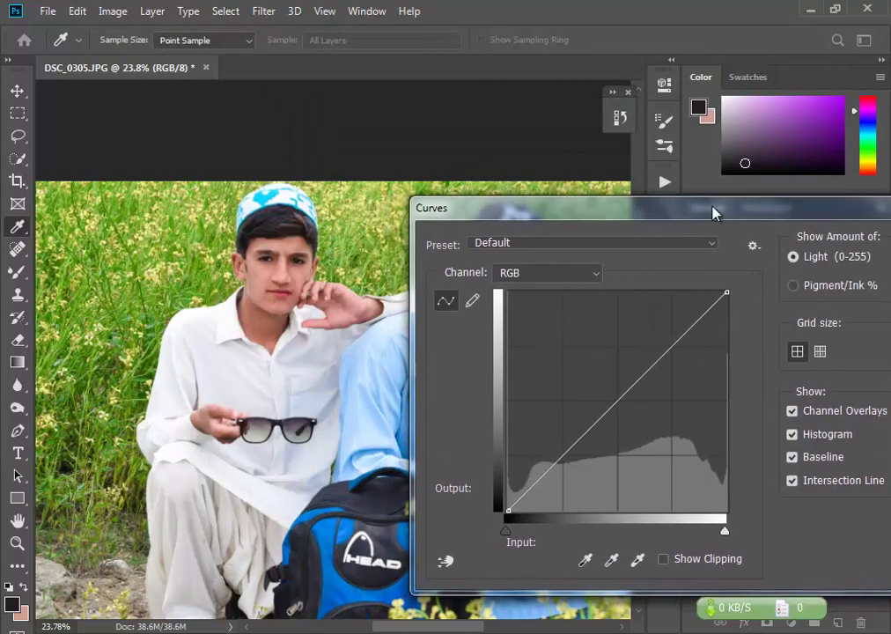
left_click_drag(621, 370, 613, 367)
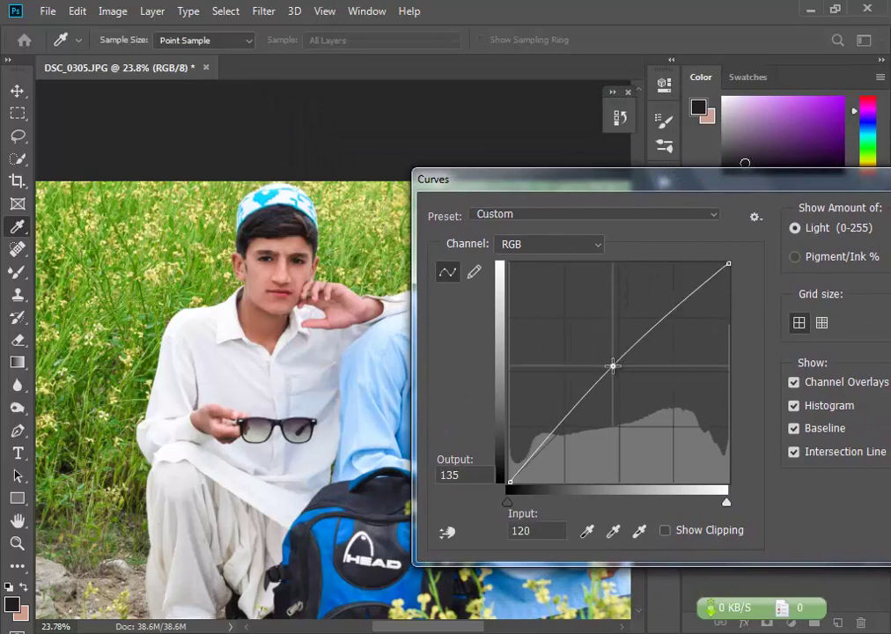
left_click_drag(596, 189, 549, 316)
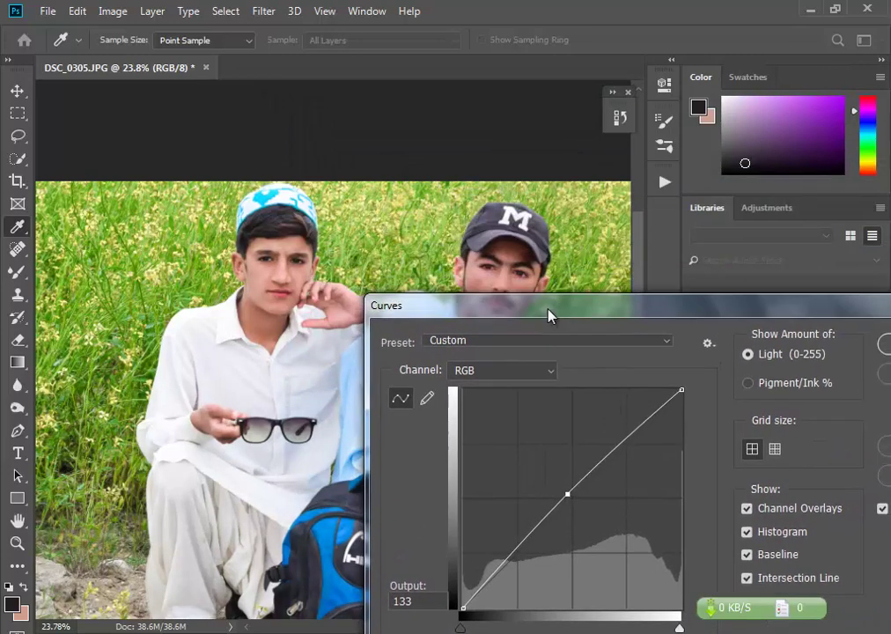
left_click(520, 371)
left_click(488, 405)
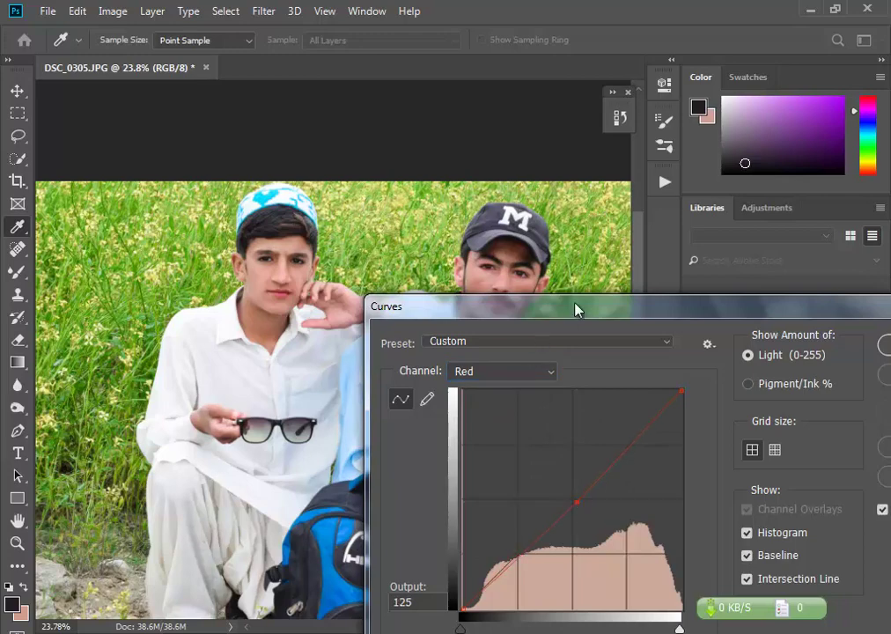
left_click_drag(577, 309, 487, 296)
left_click(821, 335)
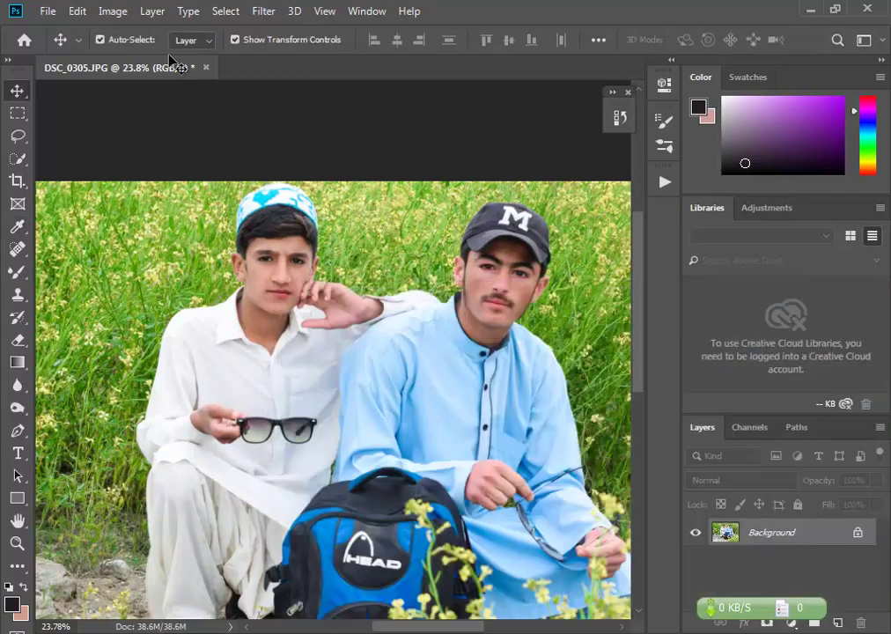
Paint a Quick Selection over the left boy's face and cap and the right man
left_click(124, 14)
left_click(152, 114)
scroll(416, 242, "down", 1)
scroll(436, 227, "down", 1)
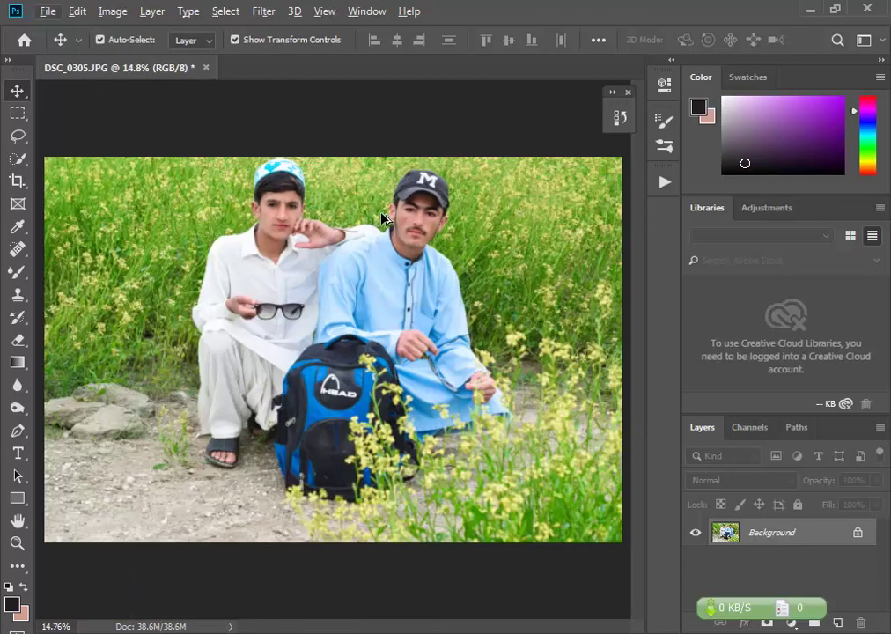
left_click(18, 159)
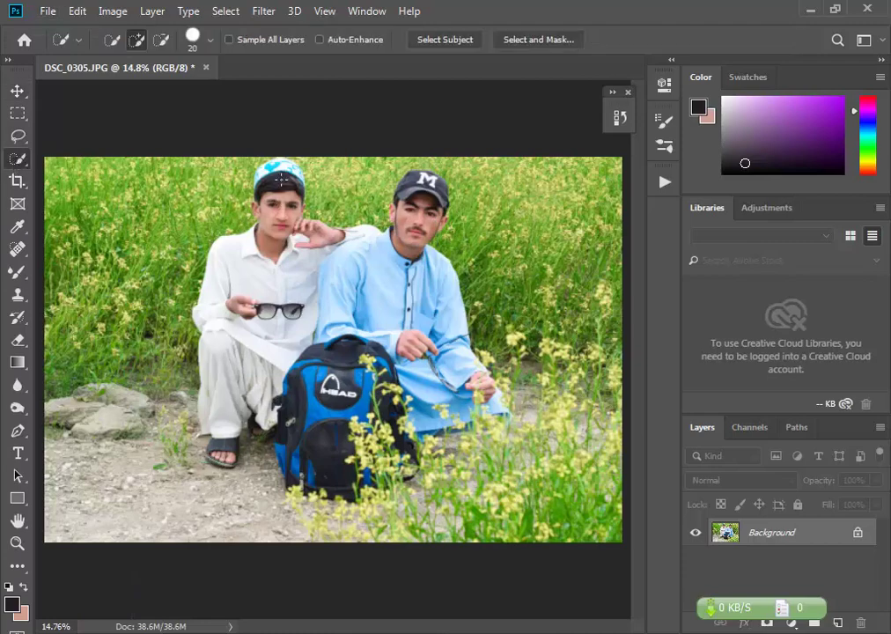
left_click_drag(270, 188, 279, 239)
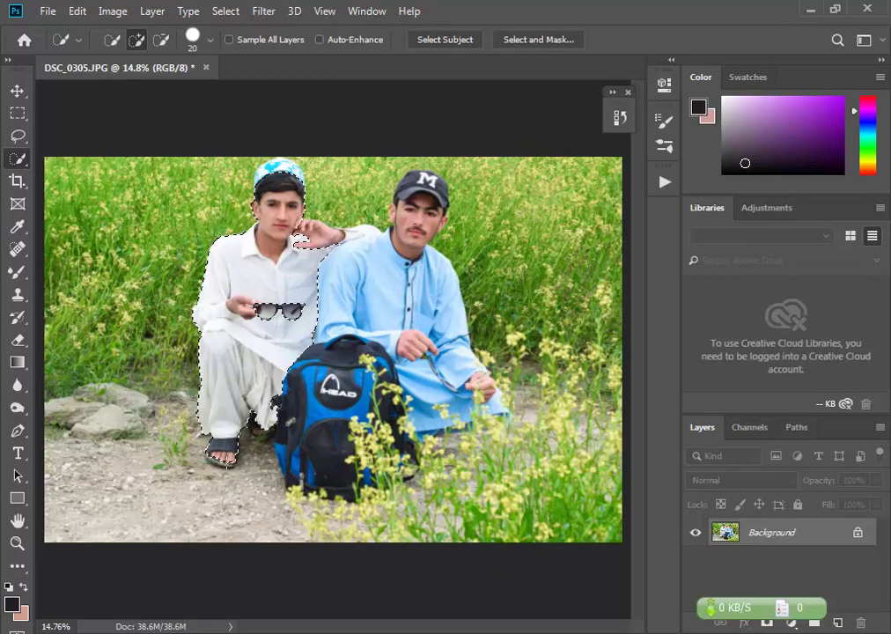
left_click_drag(421, 189, 414, 290)
Subtract stray background areas, such as around the sunglasses, from the selection
scroll(467, 234, "up", 2)
scroll(467, 234, "up", 3)
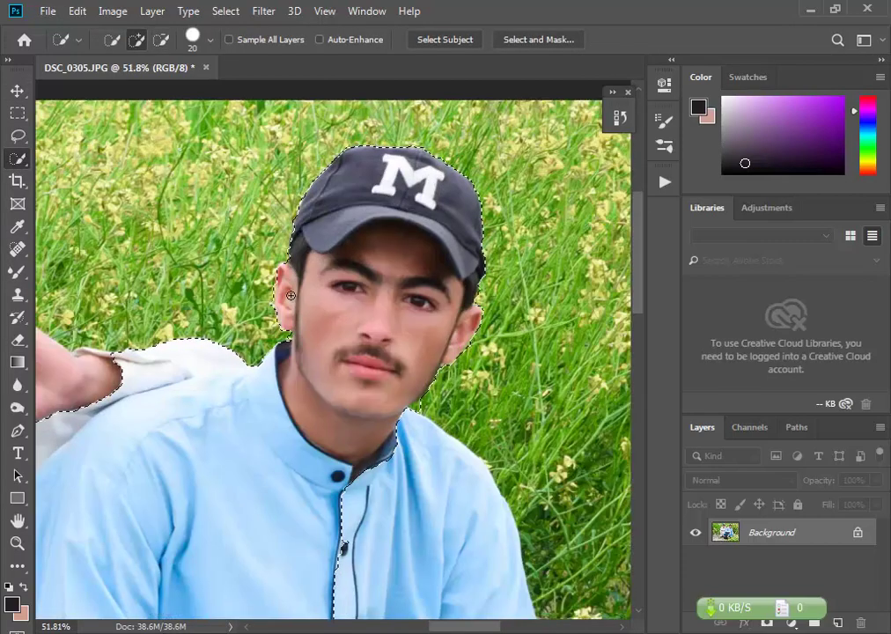
scroll(467, 234, "down", 3)
scroll(176, 264, "up", 4)
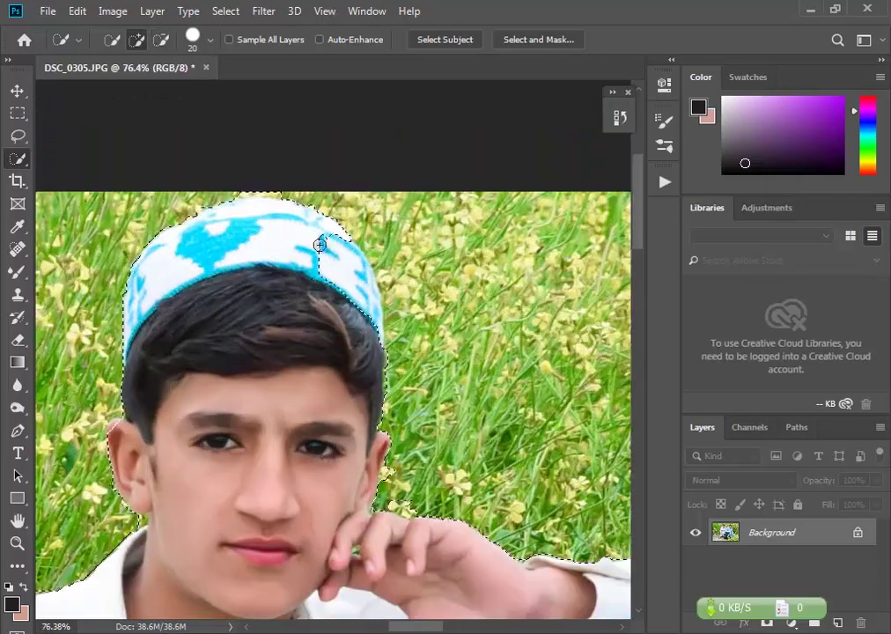
scroll(218, 395, "up", 2)
scroll(157, 421, "up", 3)
scroll(157, 421, "down", 3)
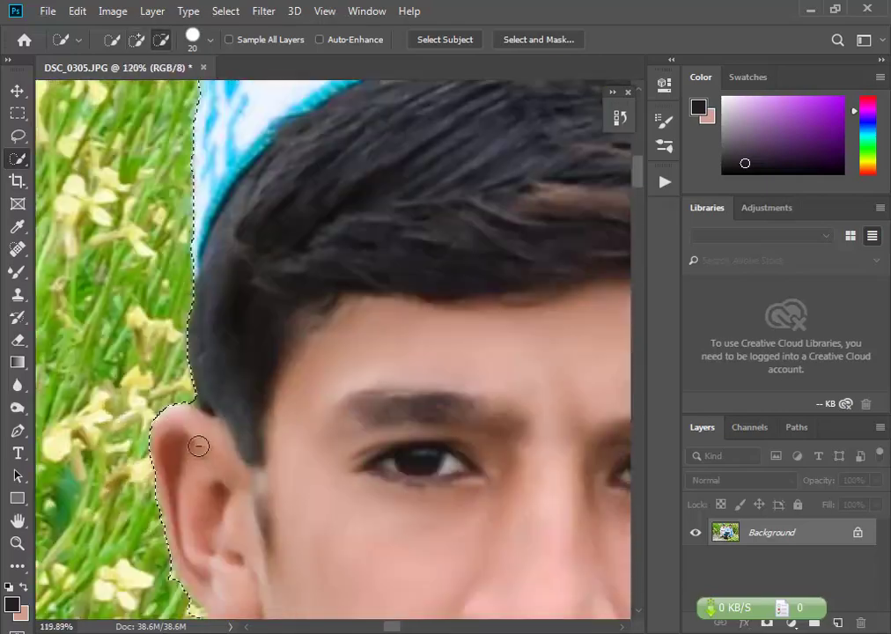
scroll(197, 446, "down", 4)
scroll(239, 318, "up", 3)
scroll(254, 320, "up", 3)
key("alt")
scroll(254, 320, "down", 5)
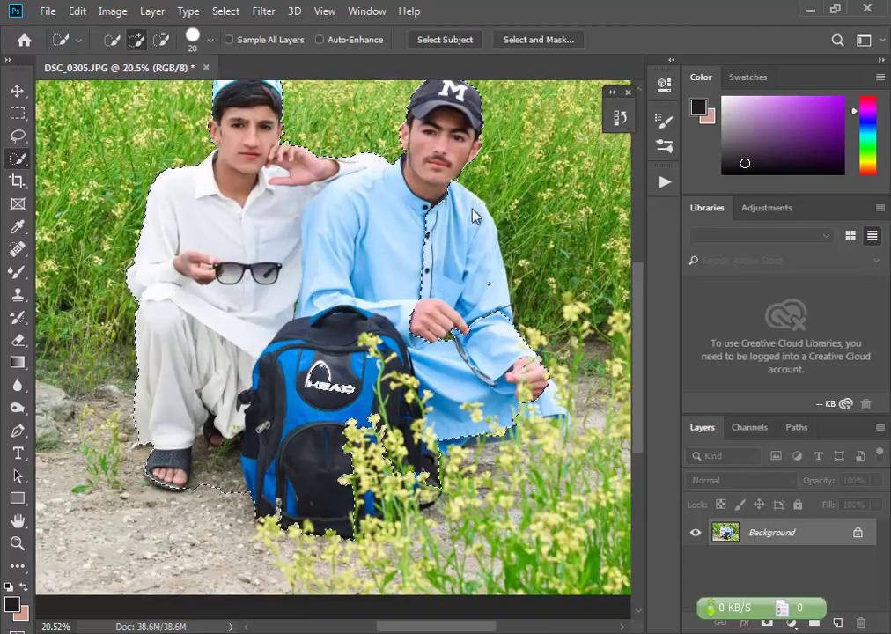
scroll(515, 397, "up", 4)
scroll(515, 397, "down", 3)
scroll(323, 379, "down", 1)
scroll(324, 379, "down", 1)
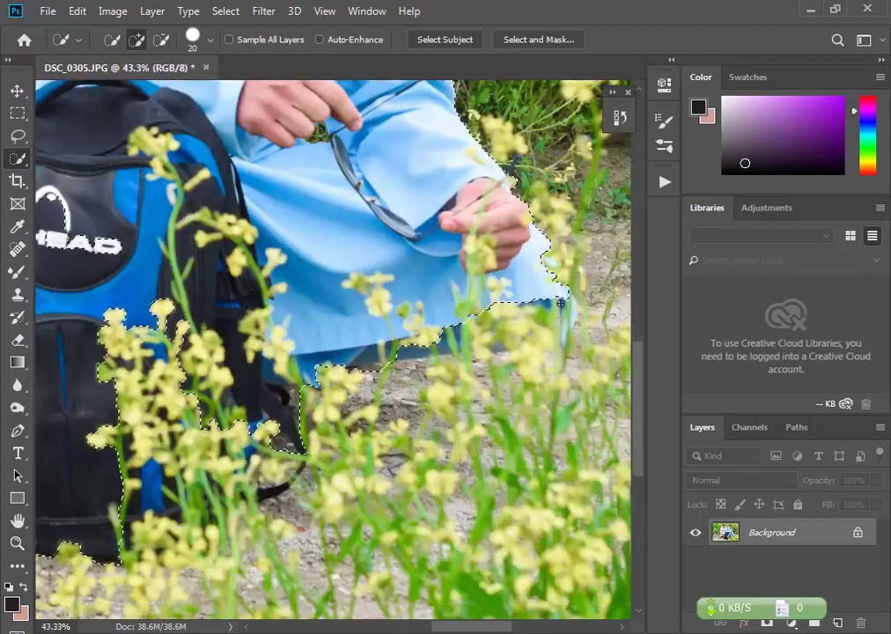
scroll(352, 291, "down", 4)
scroll(399, 199, "up", 3)
scroll(398, 196, "up", 2)
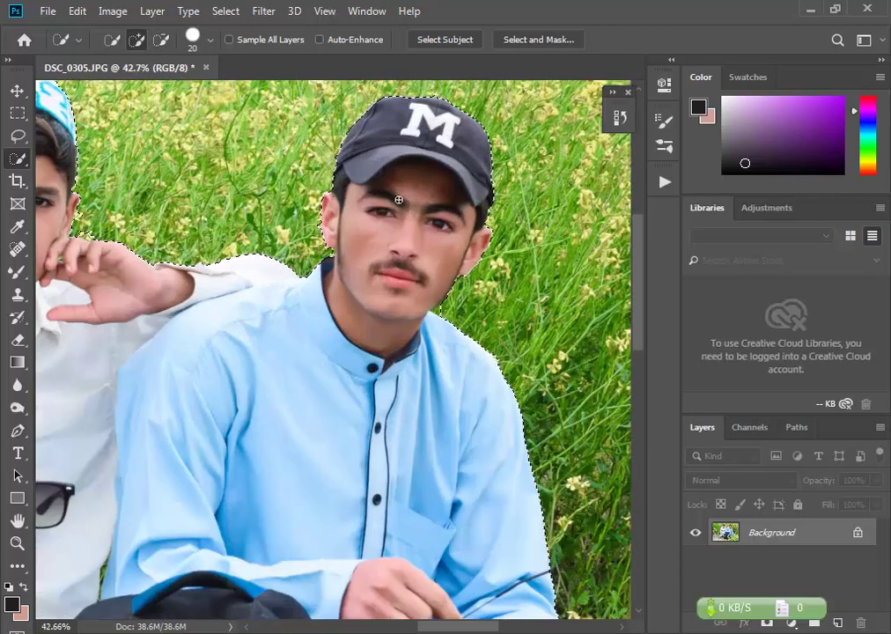
Move the selected men onto their own new Layer 1 and hide the Background layer
right_click(399, 195)
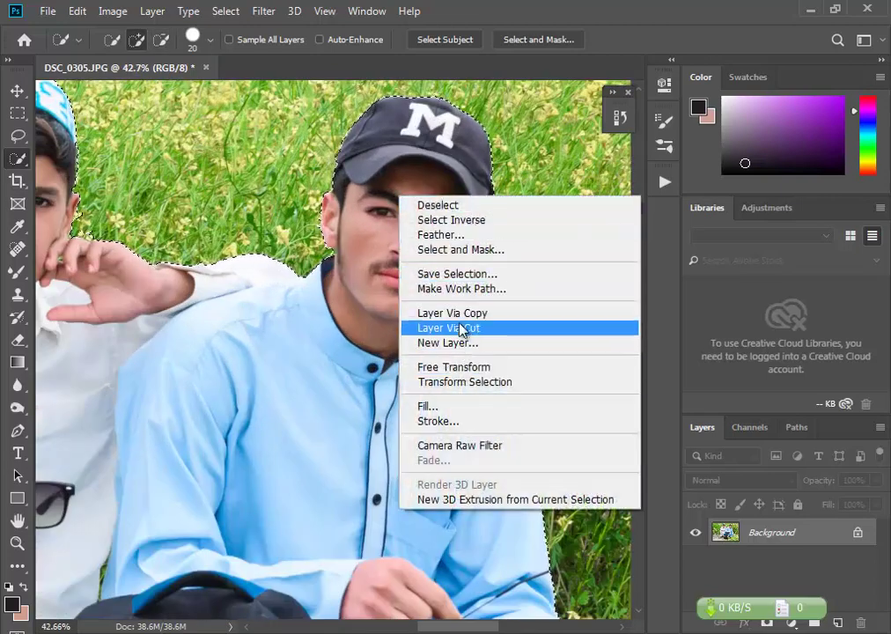
left_click(463, 314)
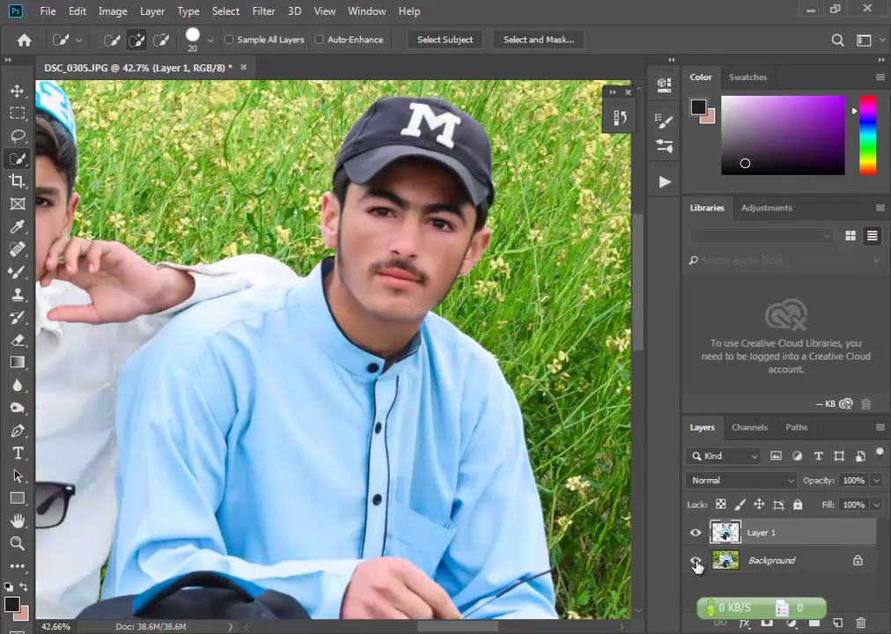
left_click(696, 560)
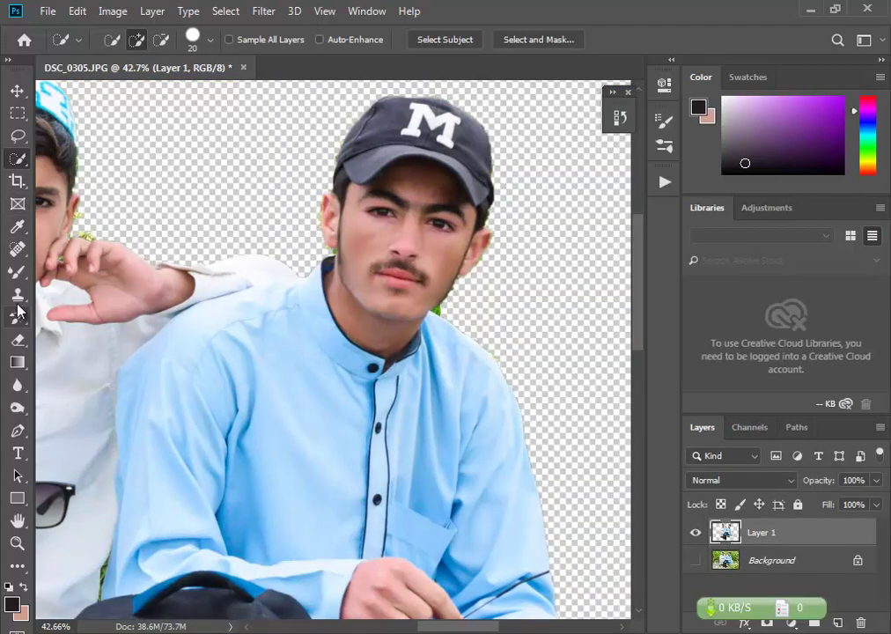
Zoom in and erase the green grass fringe between the chin and collar
left_click(17, 340)
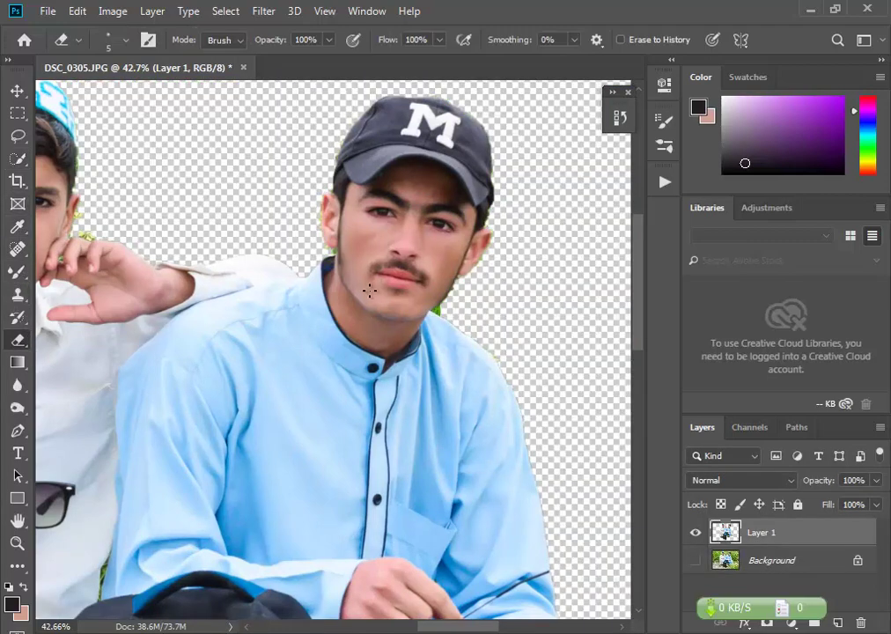
scroll(370, 290, "up", 2)
scroll(387, 295, "up", 3)
scroll(397, 310, "up", 2)
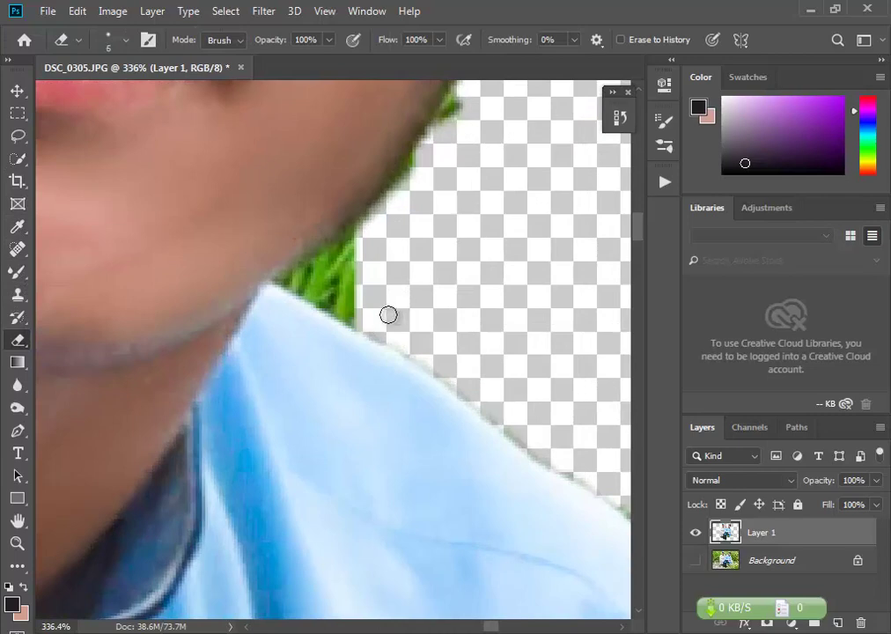
mouse_move(398, 329)
left_mouse_down()
mouse_move(320, 298)
mouse_move(354, 245)
mouse_move(339, 291)
left_mouse_up()
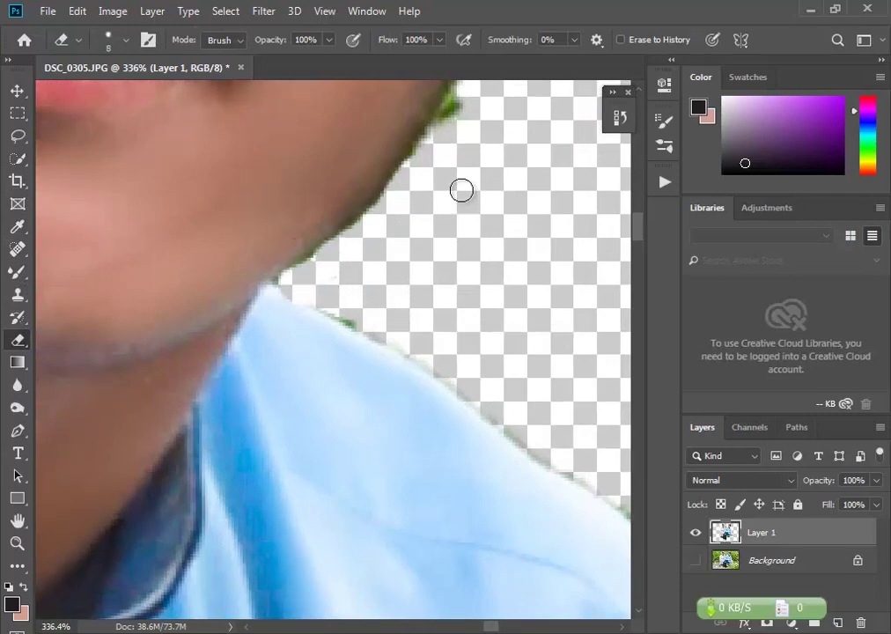
scroll(553, 161, "up", 3)
scroll(491, 245, "up", 3)
scroll(397, 392, "up", 3)
scroll(474, 313, "down", 1)
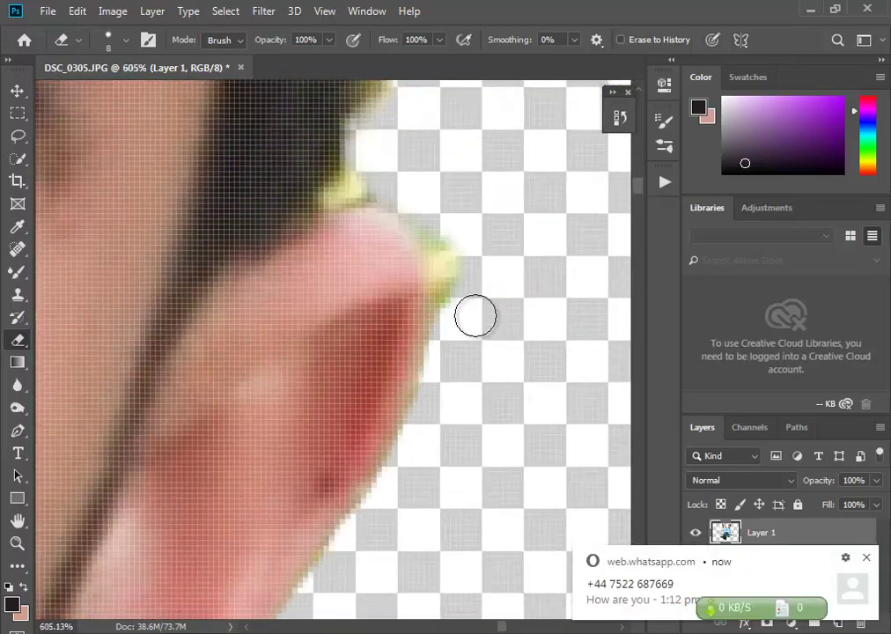
scroll(420, 259, "down", 5)
scroll(409, 221, "up", 3)
scroll(445, 274, "down", 3)
scroll(445, 274, "down", 2)
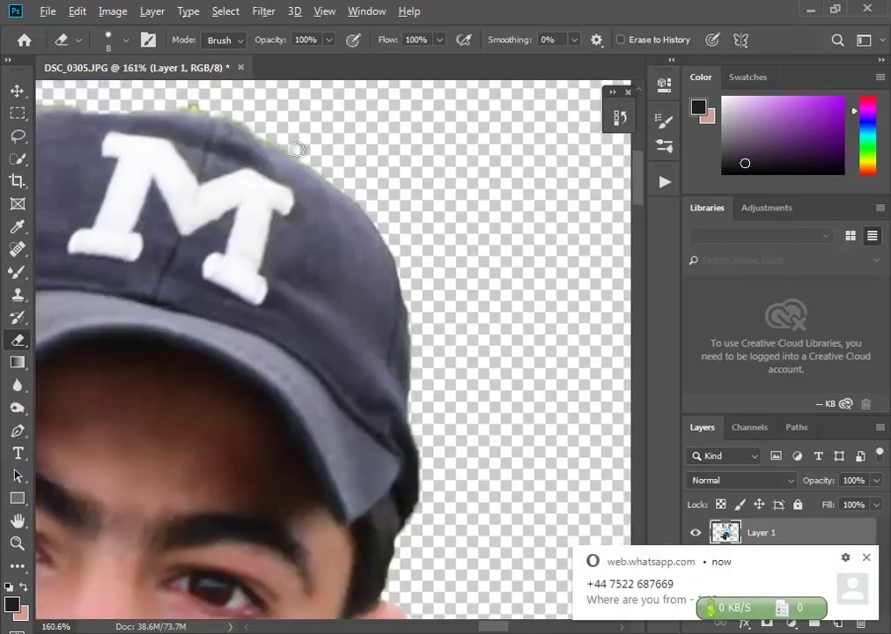
scroll(285, 176, "up", 5)
scroll(253, 254, "down", 2)
scroll(282, 205, "up", 1)
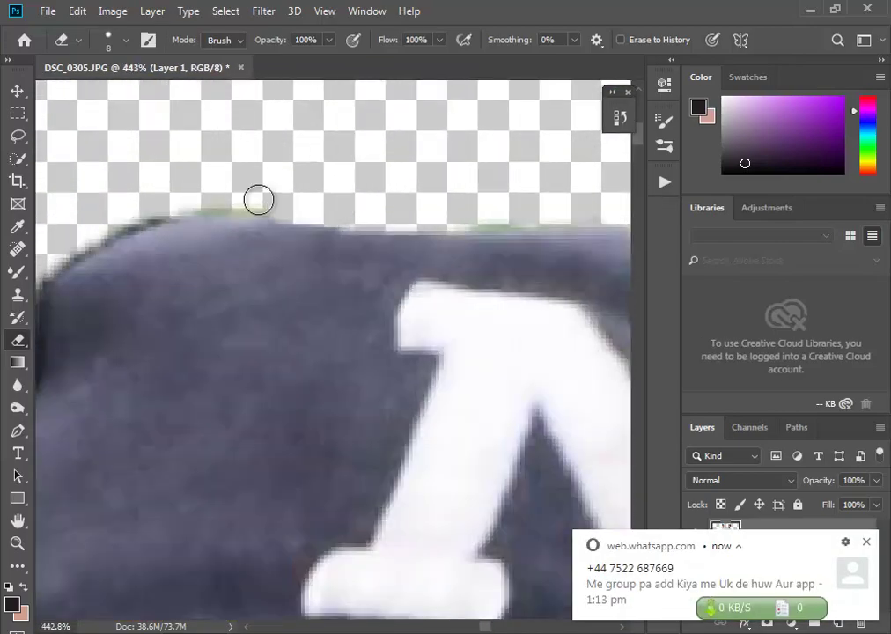
scroll(151, 362, "down", 2)
scroll(249, 176, "up", 2)
scroll(270, 126, "down", 2)
scroll(259, 356, "up", 2)
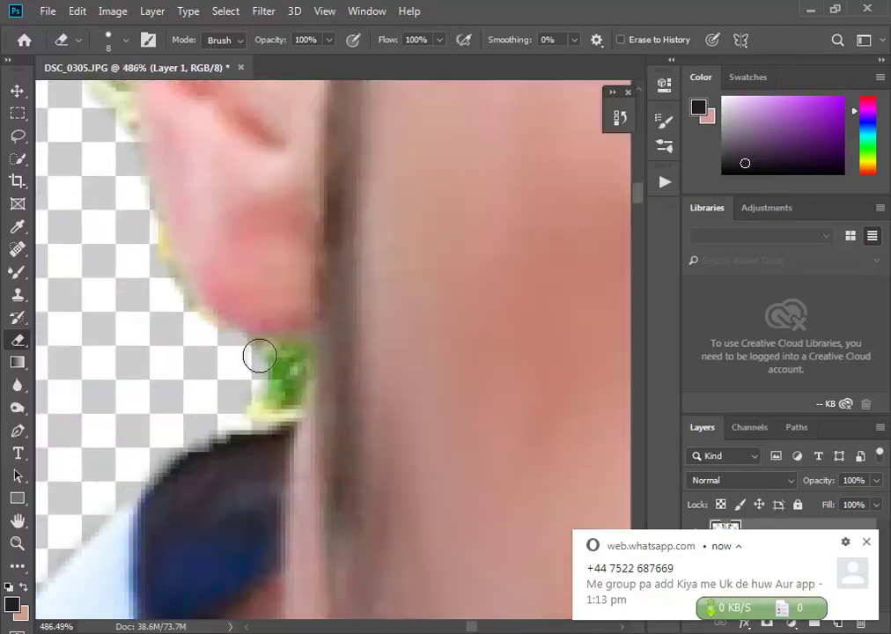
scroll(202, 332, "up", 2)
scroll(189, 218, "up", 1)
scroll(110, 194, "up", 1)
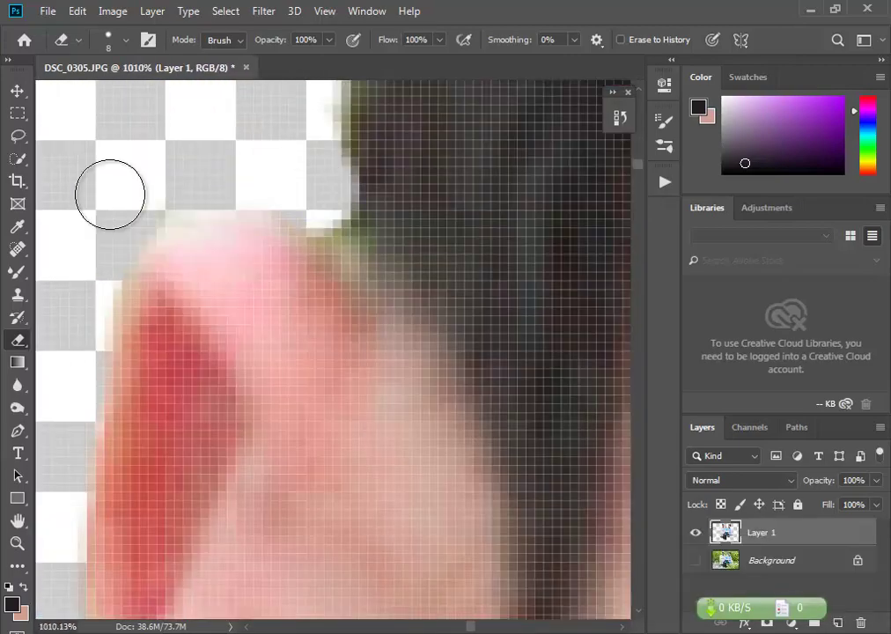
scroll(110, 194, "down", 10)
scroll(286, 206, "up", 8)
scroll(362, 280, "up", 1)
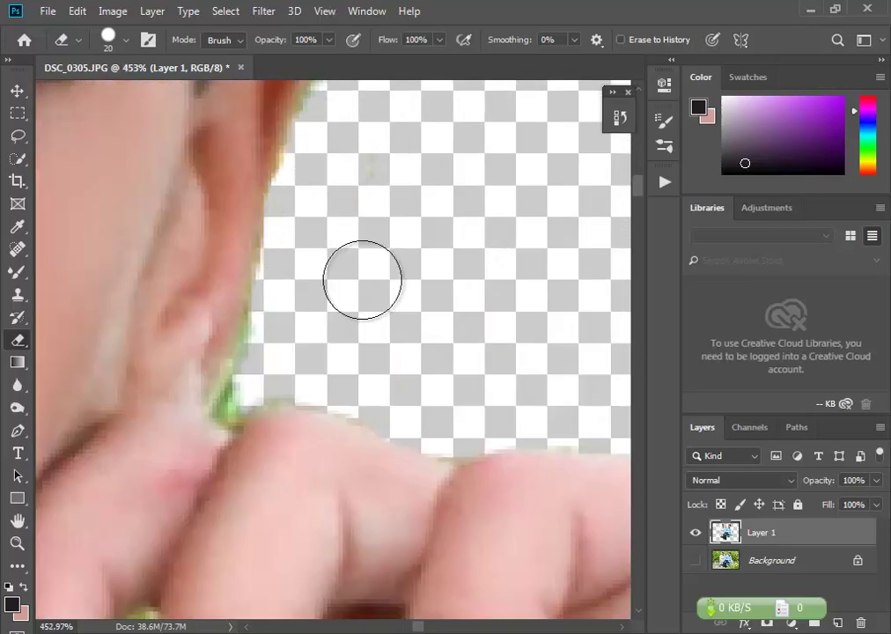
scroll(348, 269, "up", 2)
With a smaller eraser, remove leftover background and ground near the feet, then show the Background again
key("[")
key("[")
key("[")
scroll(249, 465, "up", 3)
scroll(382, 252, "down", 2)
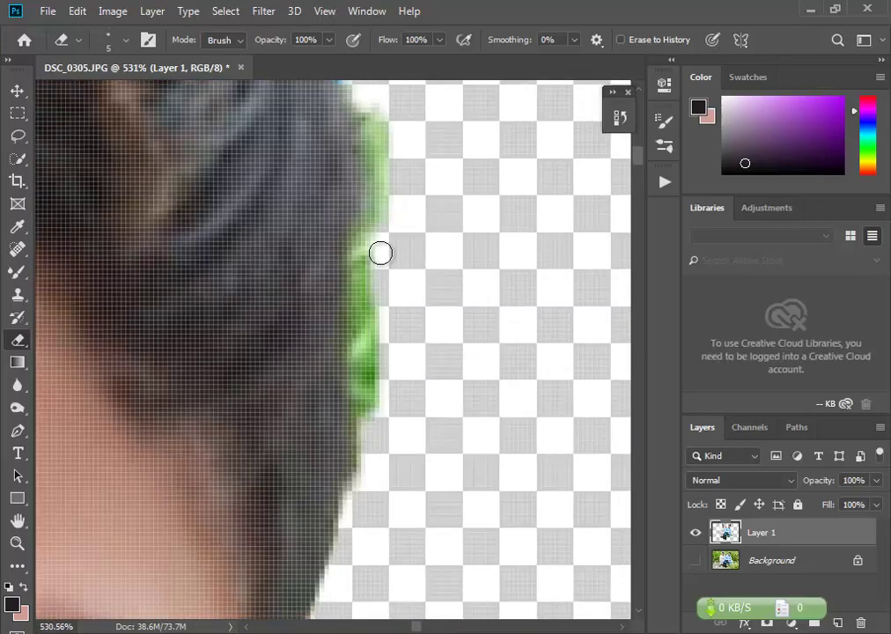
scroll(361, 425, "up", 2)
scroll(367, 332, "up", 2)
scroll(300, 266, "up", 2)
scroll(300, 267, "down", 7)
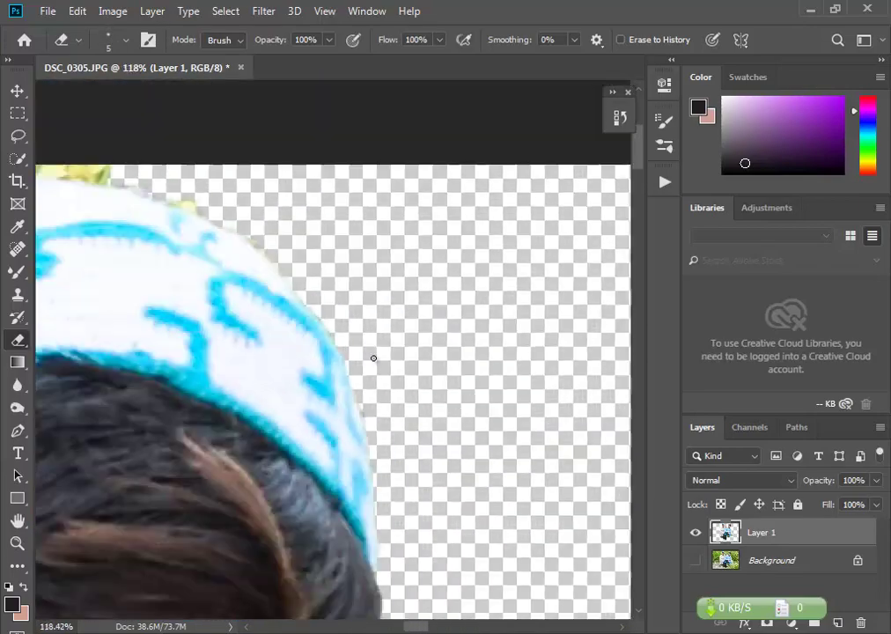
scroll(374, 358, "up", 4)
scroll(259, 294, "up", 1)
scroll(225, 306, "up", 2)
scroll(96, 331, "down", 2)
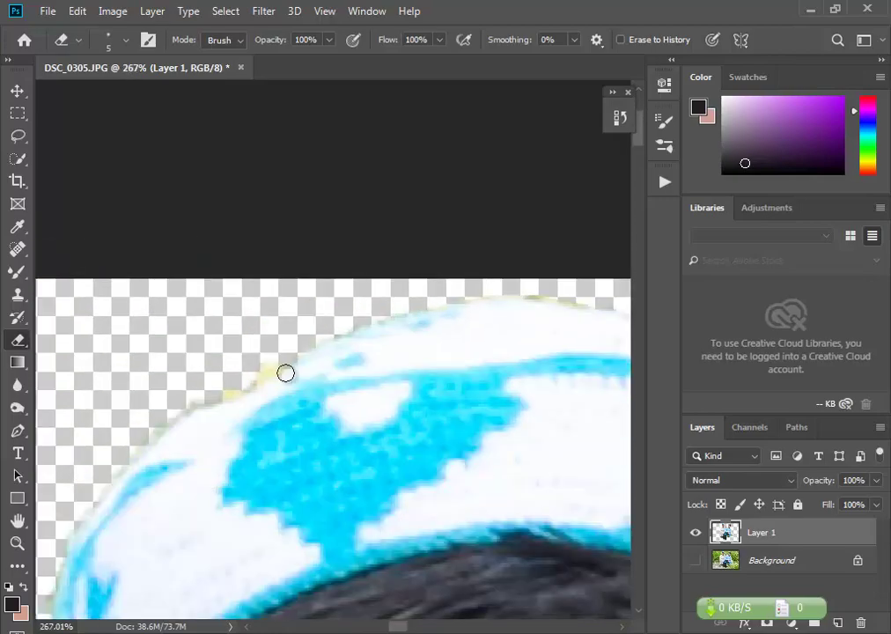
scroll(284, 372, "up", 3)
scroll(141, 414, "down", 1)
scroll(275, 414, "up", 3)
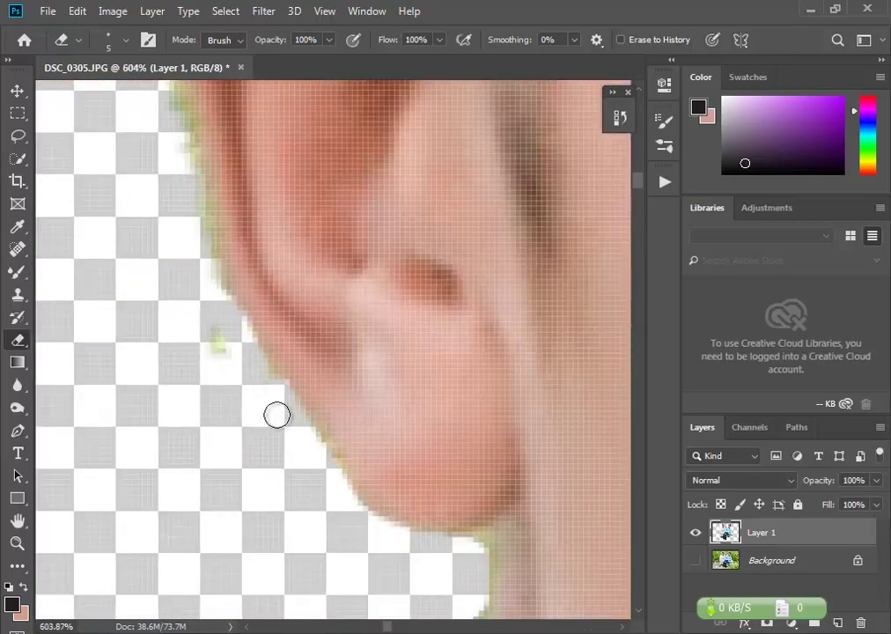
scroll(179, 267, "up", 2)
scroll(240, 210, "up", 2)
scroll(369, 354, "down", 6)
scroll(371, 354, "up", 10)
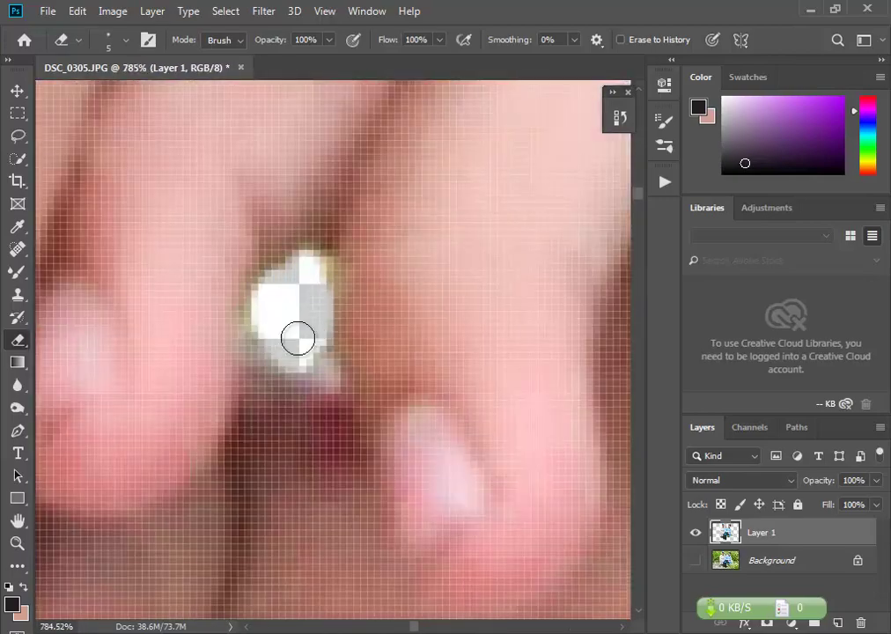
scroll(299, 339, "down", 10)
scroll(225, 577, "up", 4)
left_click_drag(225, 370, 259, 225)
key("ctrl+z")
mouse_move(196, 462)
left_mouse_down()
mouse_move(439, 277)
mouse_move(485, 425)
left_mouse_up()
scroll(370, 334, "up", 3)
key("bracketleft")
key("bracketleft")
key("bracketleft")
left_click_drag(256, 251, 454, 348)
scroll(454, 347, "down", 10)
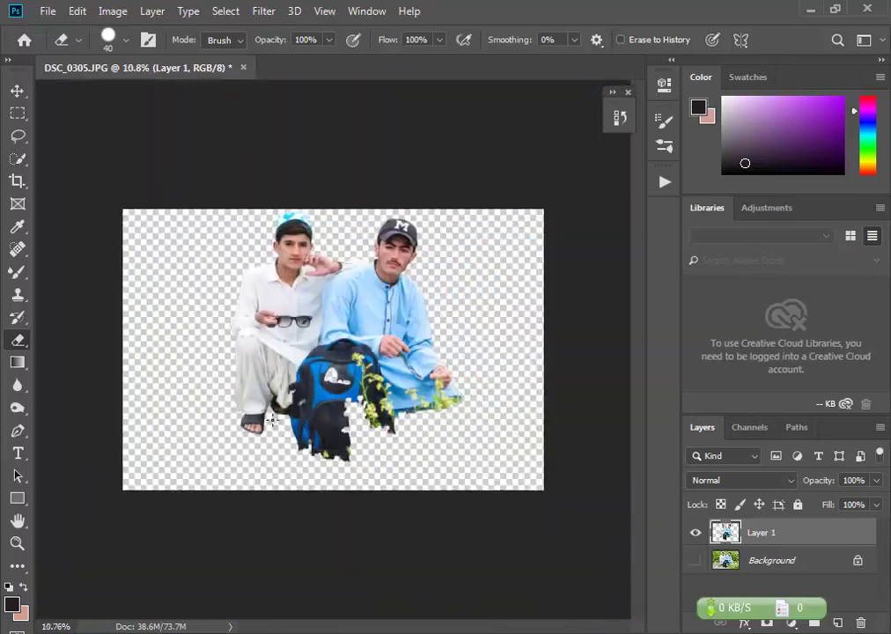
left_click(696, 560)
Select the subject on the Background layer and fill it with Content-Aware fill
left_click(725, 532, "ctrl")
left_click(771, 561)
key("w")
right_click(417, 50)
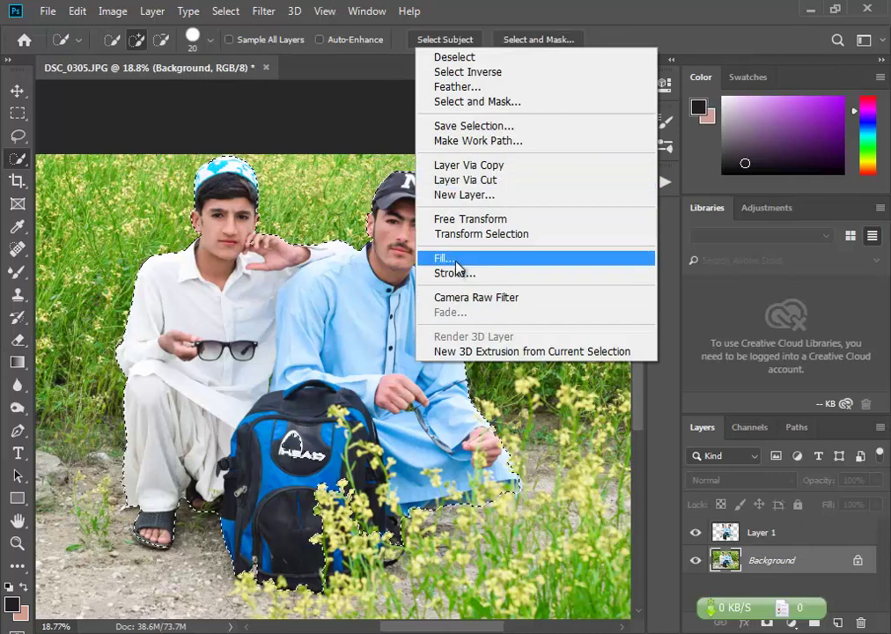
left_click(449, 258)
left_click(458, 154)
left_click(458, 173)
left_click(555, 156)
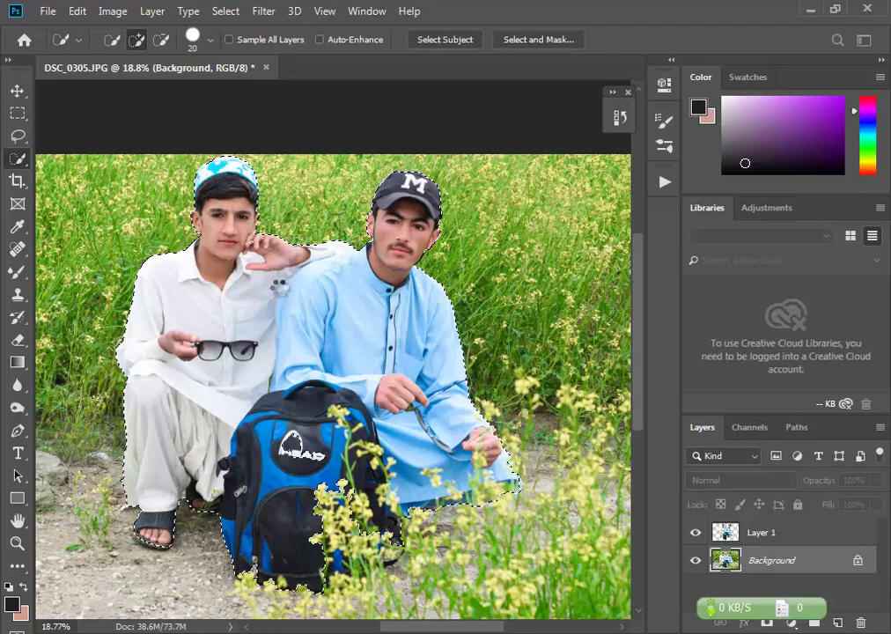
Hide the Background and rework the HEAD logo area on Layer 1 with the Eraser
left_click(695, 560)
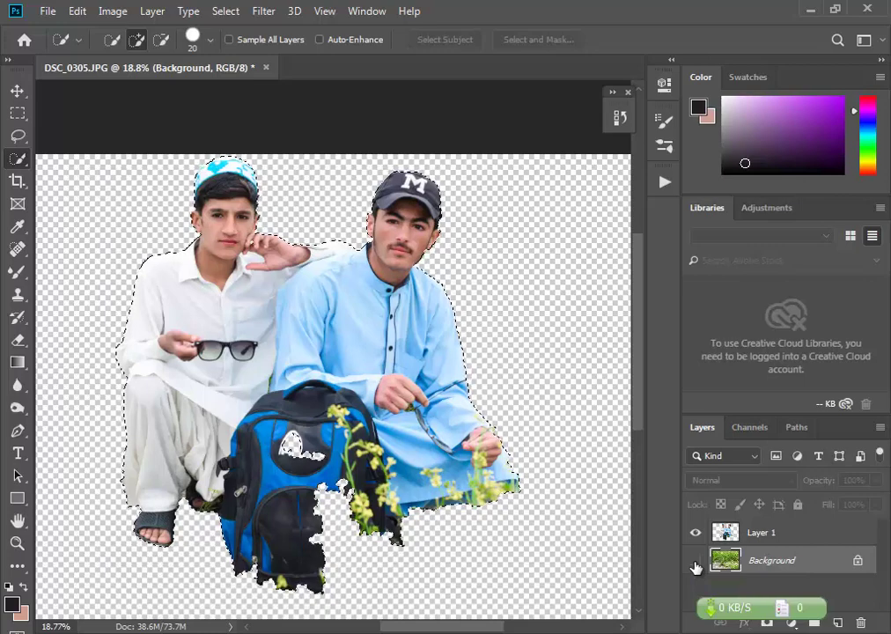
scroll(282, 452, "up", 5, "alt")
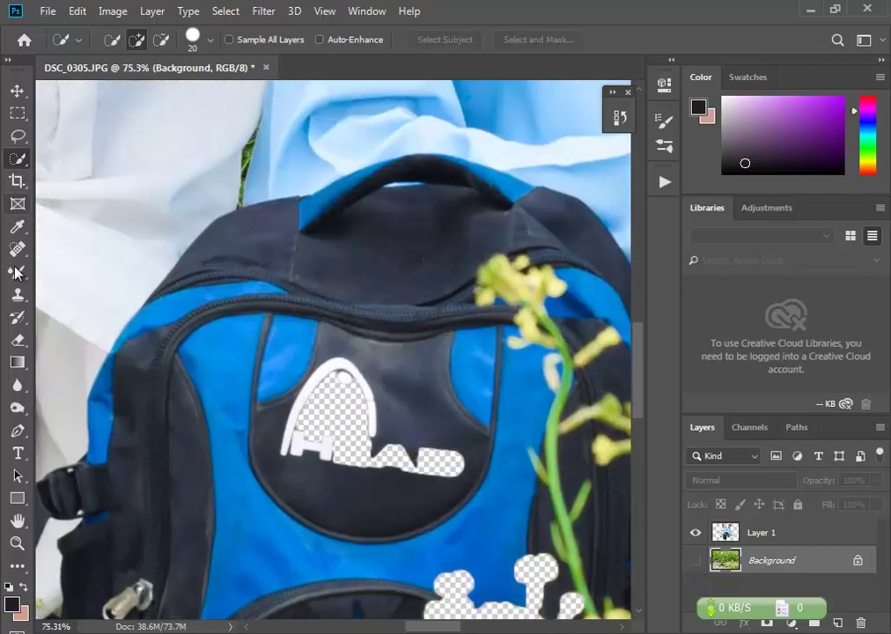
key("e")
left_click(763, 533)
left_click_drag(295, 445, 457, 458)
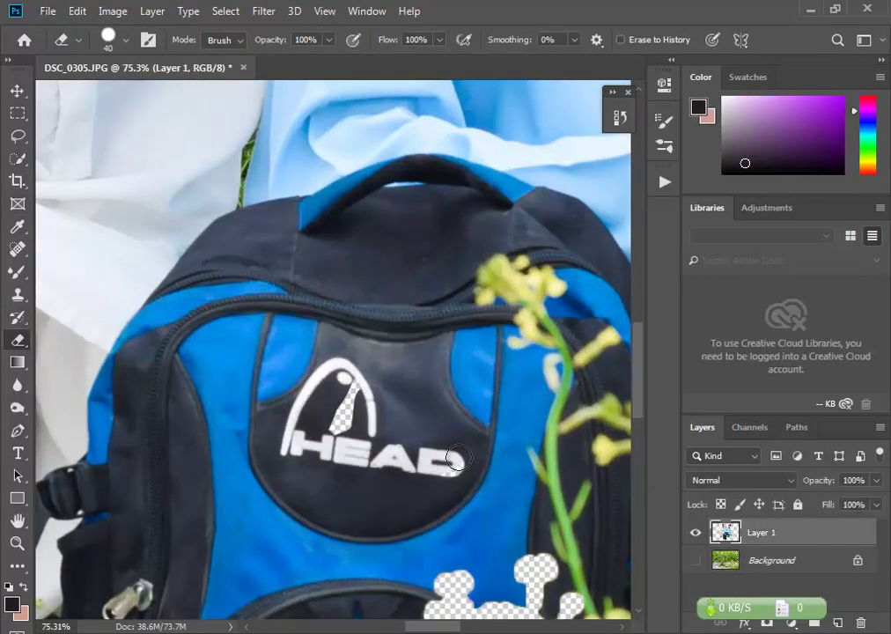
left_click_drag(309, 423, 352, 378)
scroll(429, 370, "down", 5)
Fit the image on screen and toggle both layers' visibility to compare the result
key("ctrl+0")
left_click(696, 561)
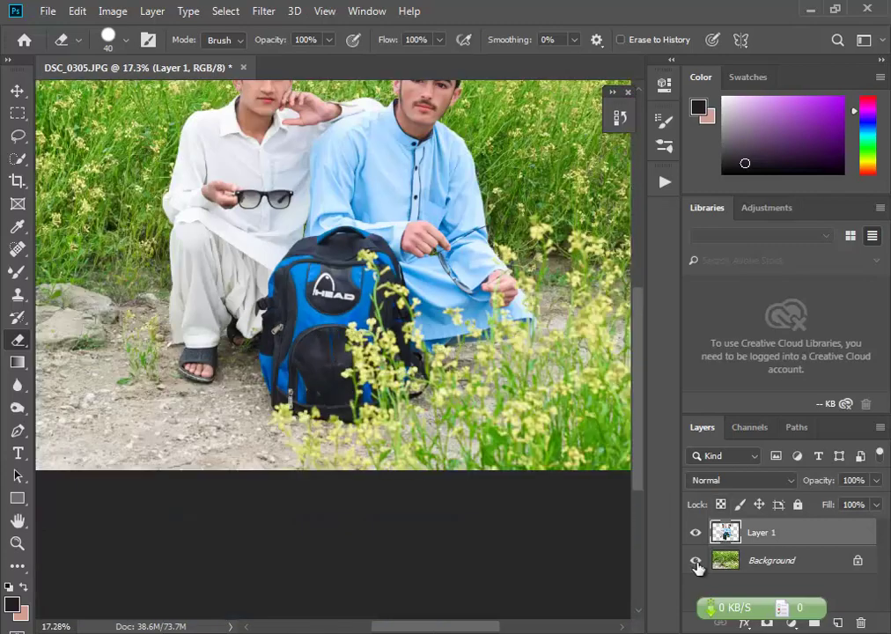
left_click(696, 561)
left_click(696, 561)
key("ctrl+minus")
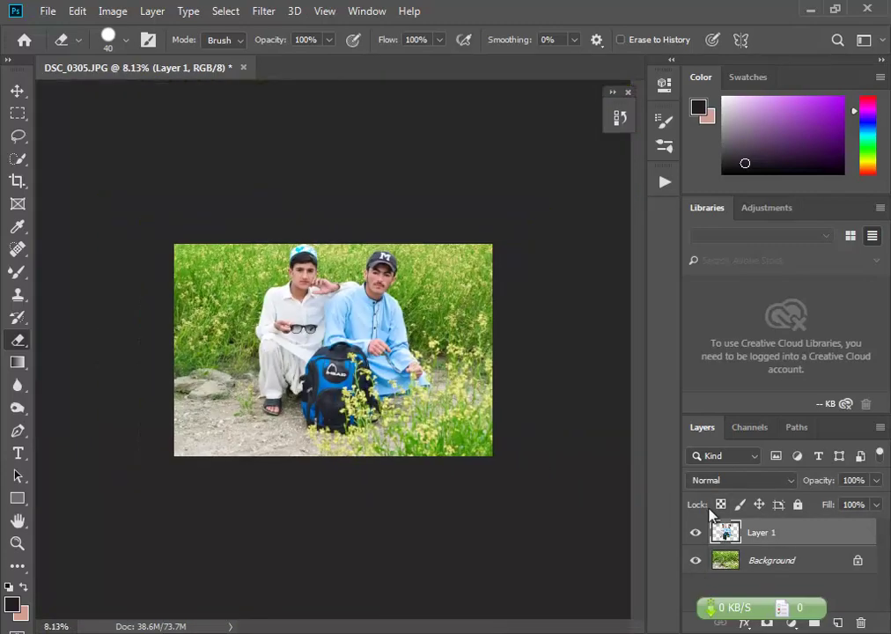
left_click(696, 533)
left_click(696, 533)
key("ctrl+plus")
Hide Layer 1 and spot-heal the leftover traces in the filled Background's grass
left_click(695, 533)
scroll(471, 427, "up", 3)
key("j")
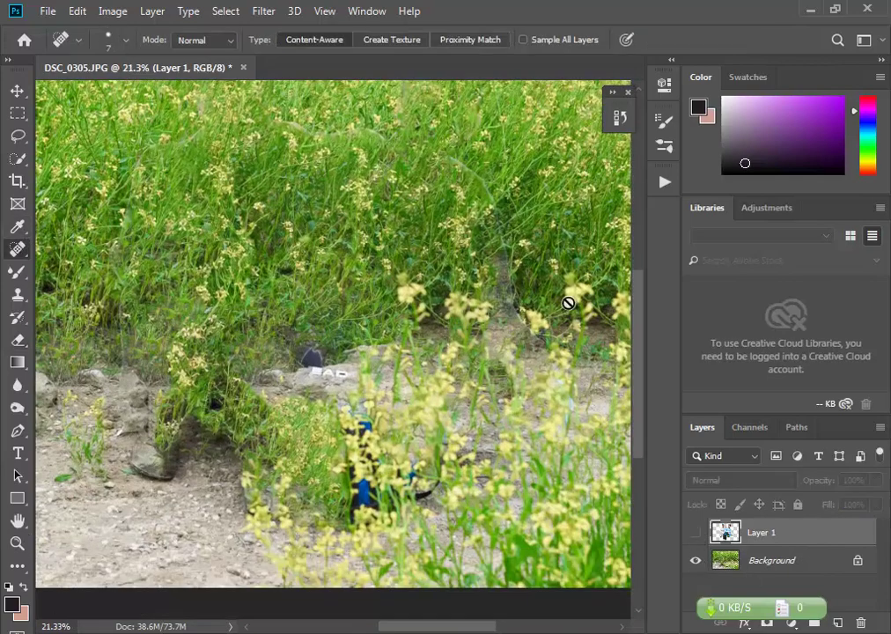
key("alt+bracketleft")
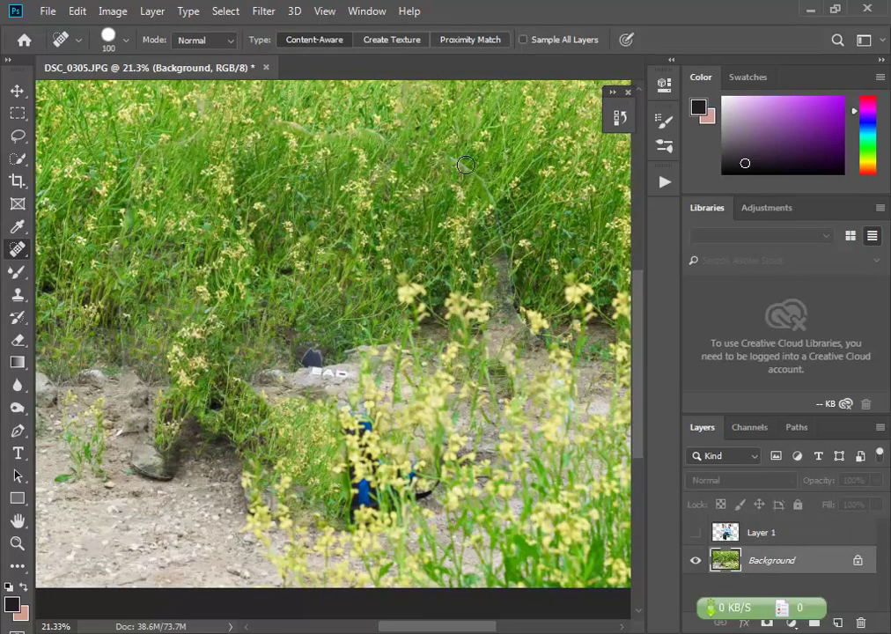
left_click_drag(466, 165, 528, 317)
key("bracketright")
key("bracketright")
key("bracketright")
left_click_drag(374, 134, 319, 134)
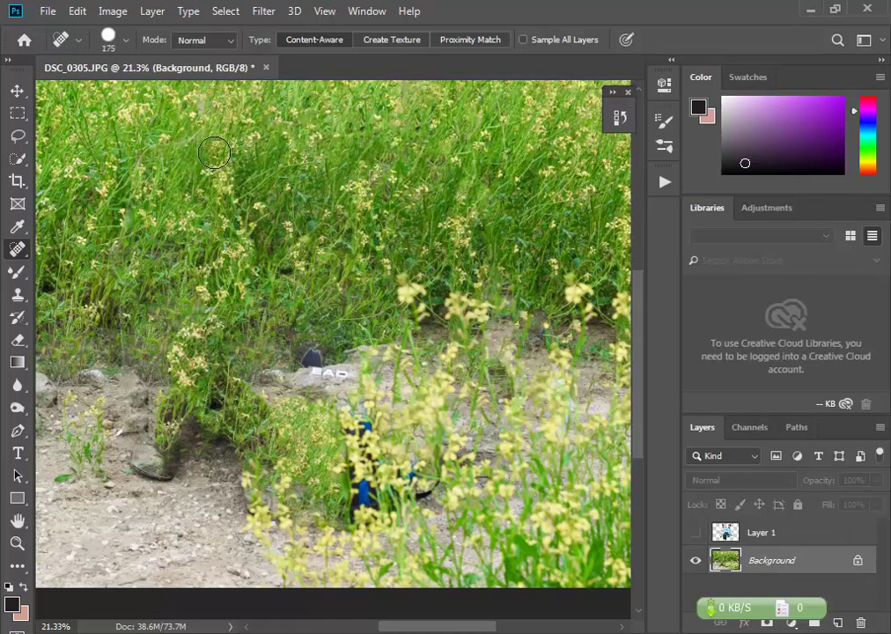
left_click_drag(209, 116, 172, 146)
left_click_drag(264, 115, 322, 137)
With a smaller healing brush, remove the dark object on the rock and the shoe-like shape at lower left
key("bracketleft")
key("bracketleft")
scroll(308, 212, "down", 3)
left_click_drag(313, 231, 339, 245)
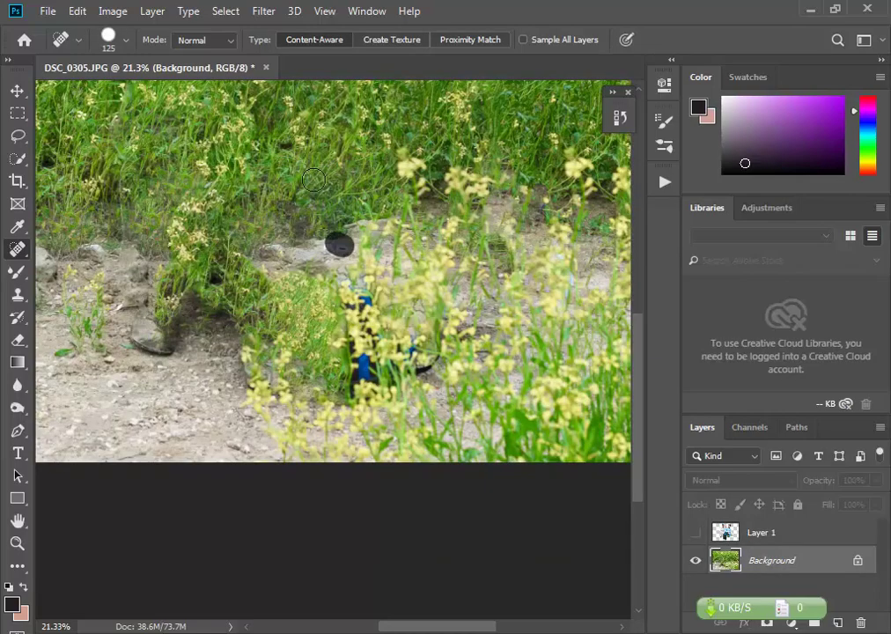
left_click_drag(167, 337, 139, 342)
scroll(388, 450, "down", 4)
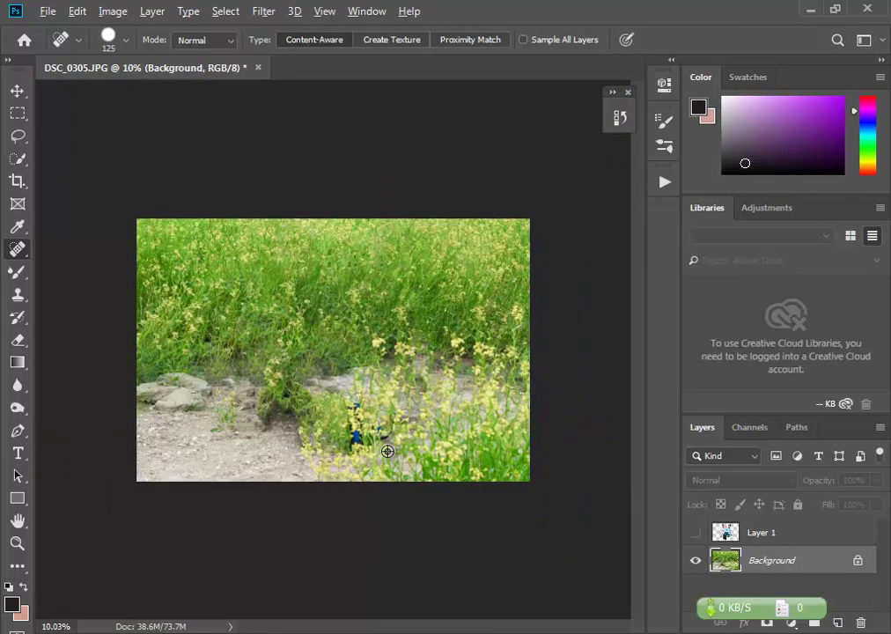
scroll(388, 451, "up", 7)
Erase Layer 1's lower edge to reveal the ground and flowers below the shirt, then show the Background again
left_click(696, 533)
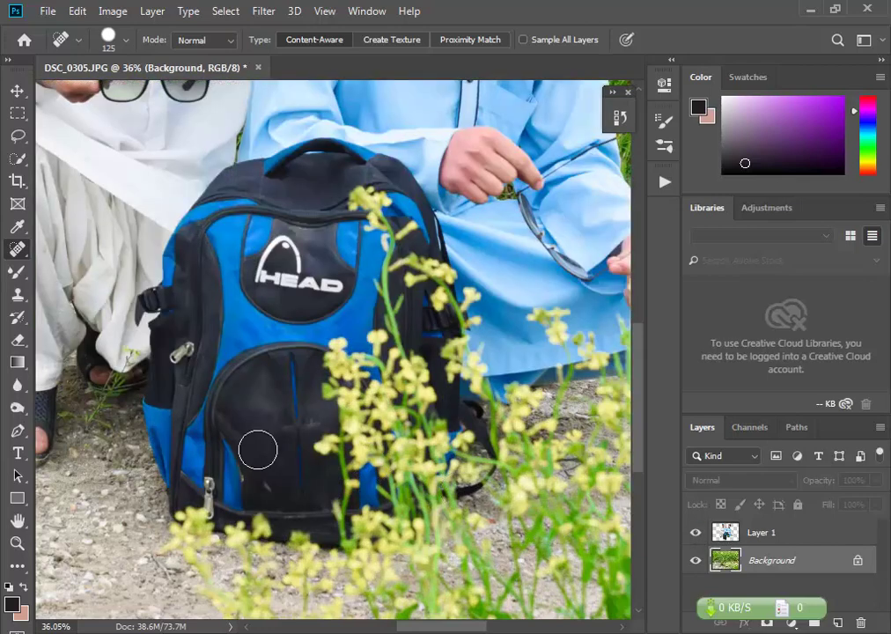
left_click(697, 560)
key("alt+bracketright")
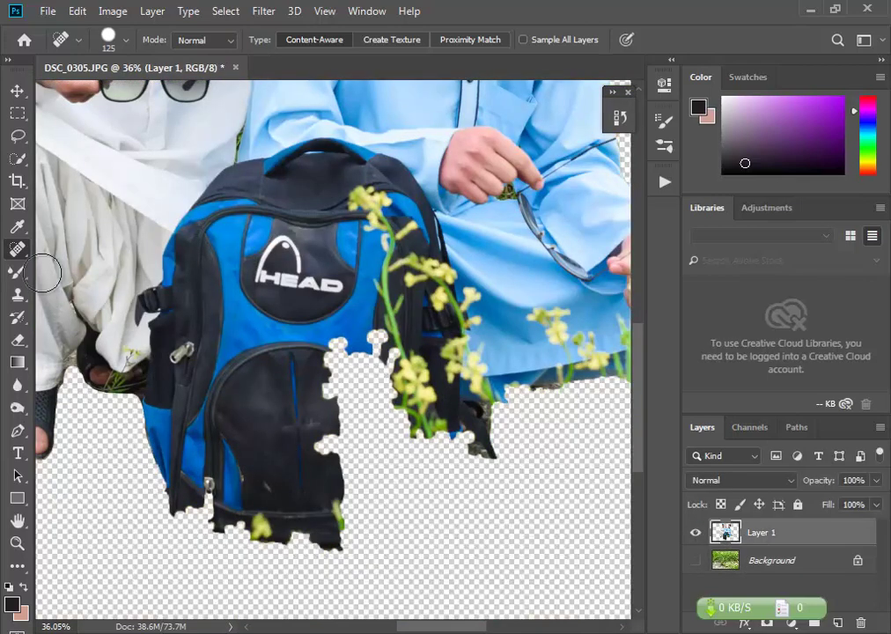
key("e")
mouse_move(354, 358)
left_mouse_down()
mouse_move(332, 362)
mouse_move(352, 416)
mouse_move(387, 388)
mouse_move(359, 507)
mouse_move(247, 528)
mouse_move(170, 431)
mouse_move(379, 458)
mouse_move(422, 477)
mouse_move(503, 377)
left_mouse_up()
key("bracketright")
key("bracketright")
key("bracketright")
scroll(475, 394, "down", 1)
scroll(477, 394, "up", 2)
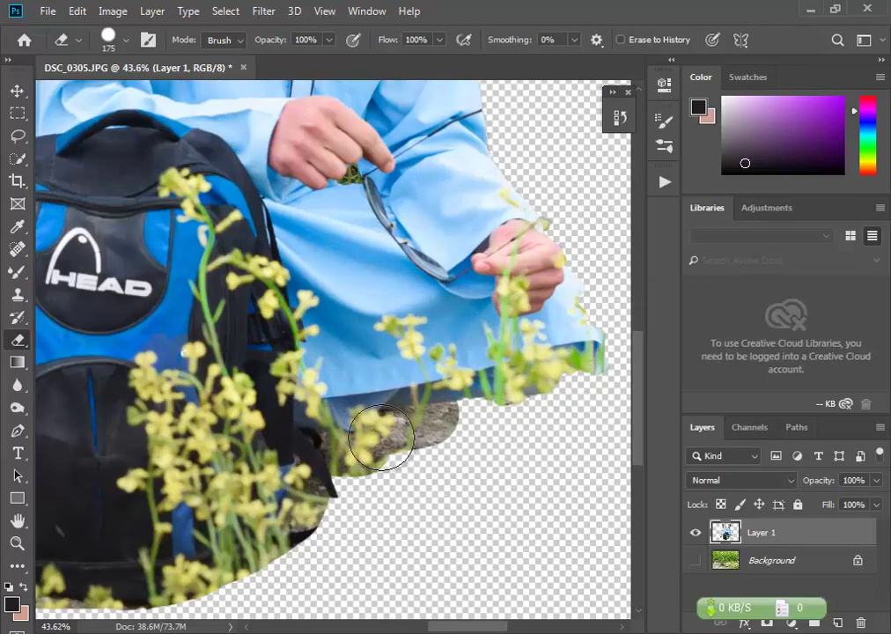
mouse_move(426, 434)
left_mouse_down()
mouse_move(467, 454)
mouse_move(520, 431)
mouse_move(372, 477)
left_mouse_up()
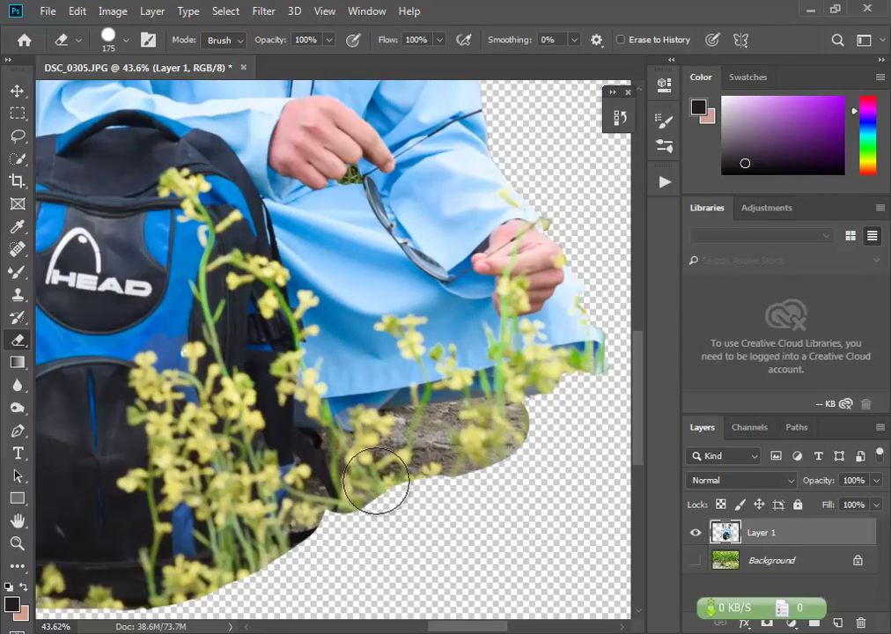
scroll(458, 418, "down", 1)
scroll(458, 417, "down", 2)
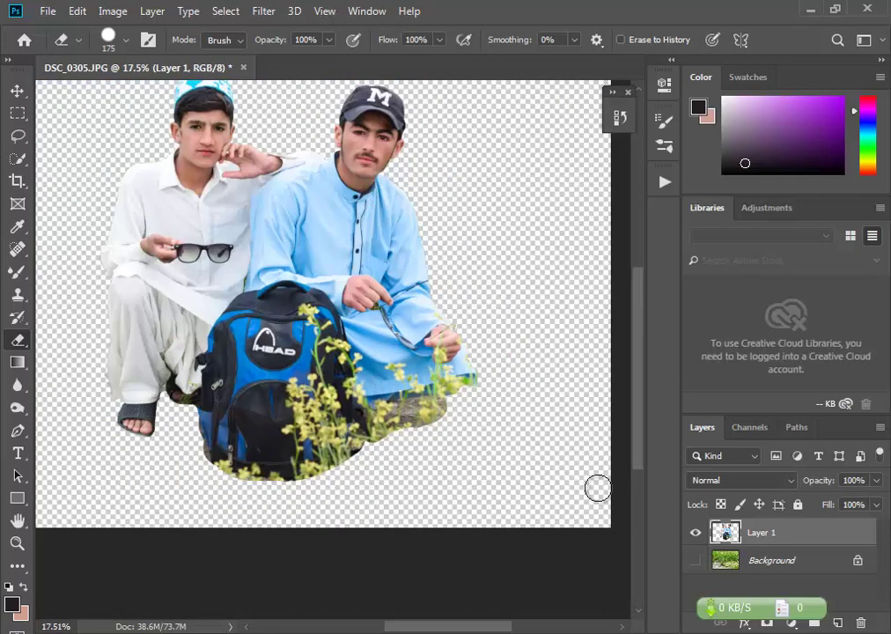
left_click(696, 560)
Duplicate Layer 1 and hide the Layer 1 copy
key("v")
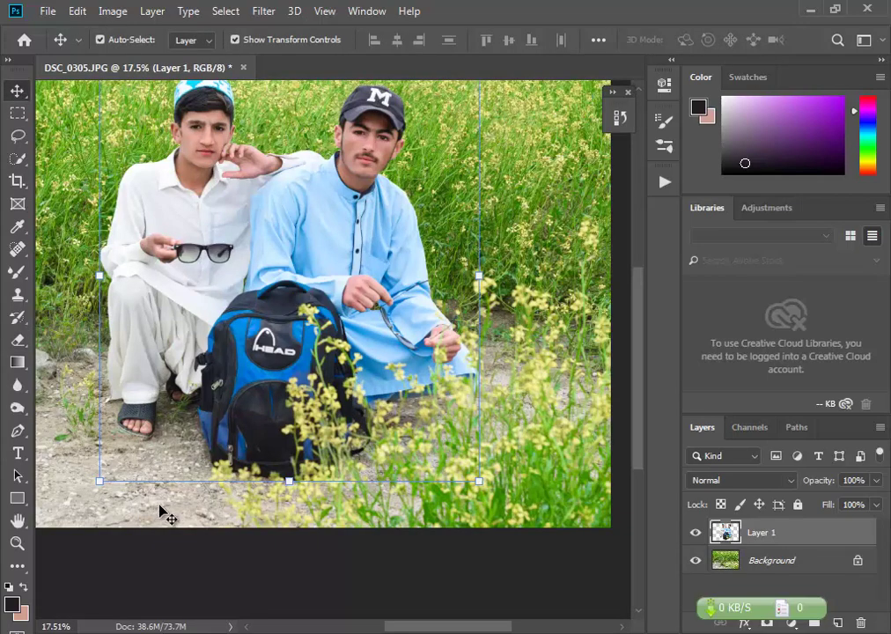
scroll(161, 512, "down", 1)
left_click_drag(762, 532, 837, 623)
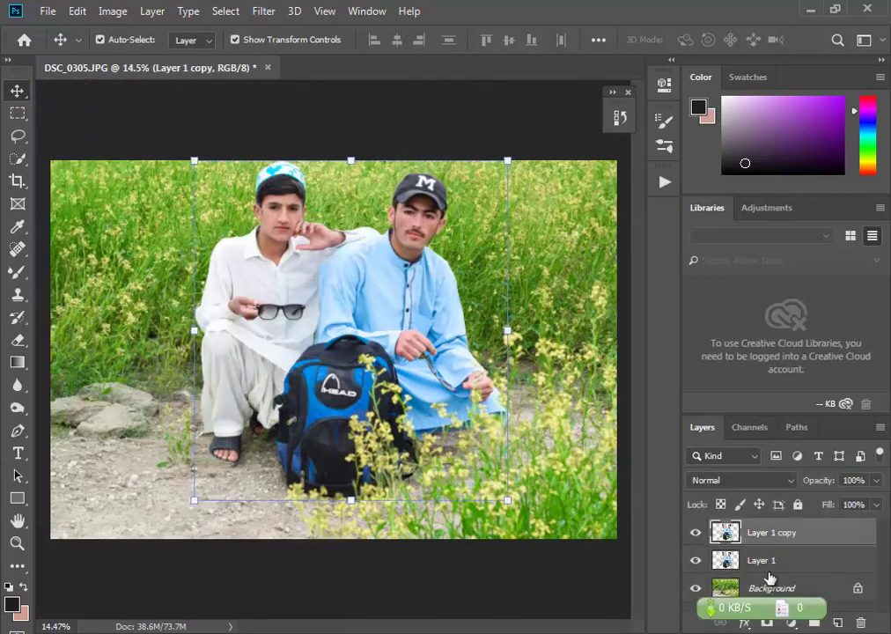
left_click(696, 532)
Duplicate the Background layer and bring up the Filter menu
left_click(772, 588)
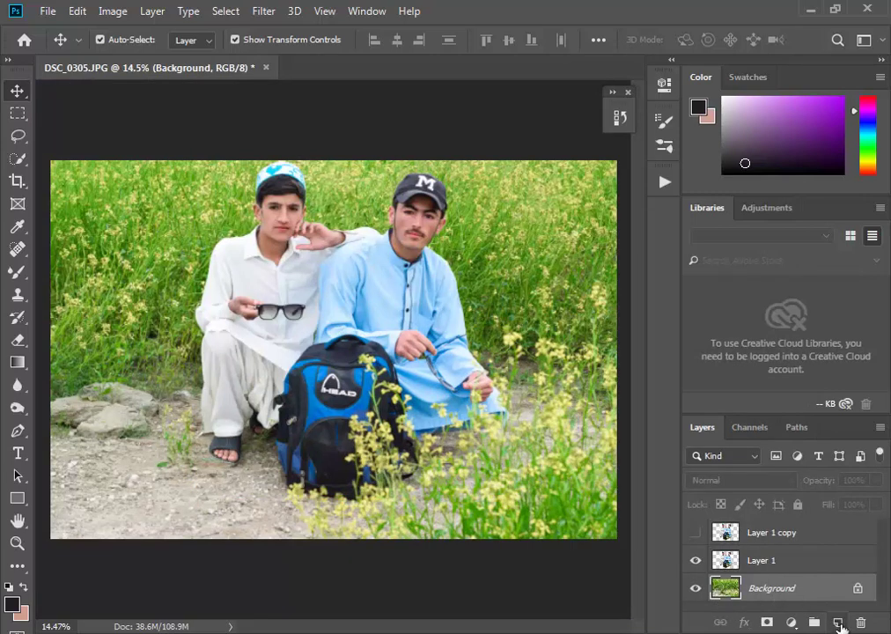
left_click_drag(821, 588, 839, 622)
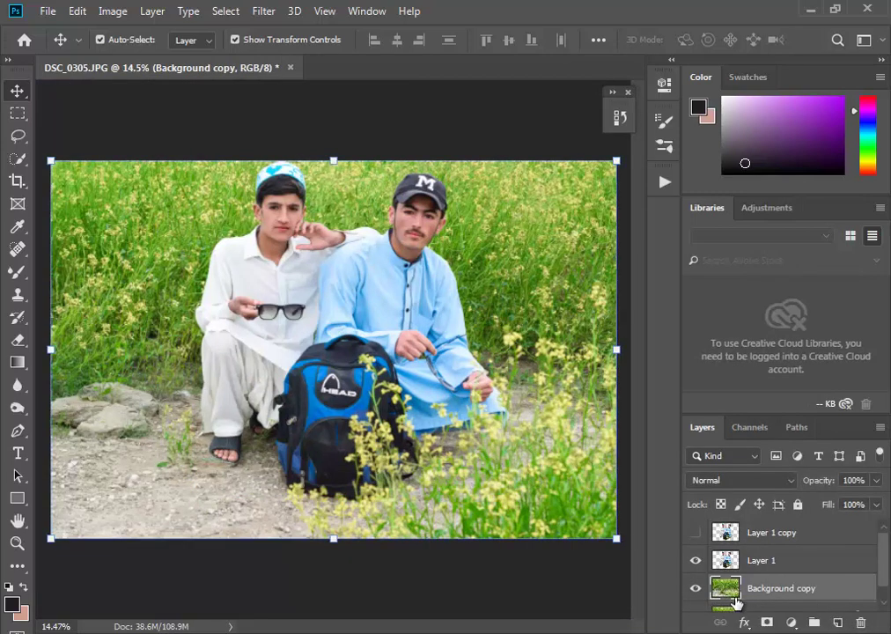
left_click(276, 15)
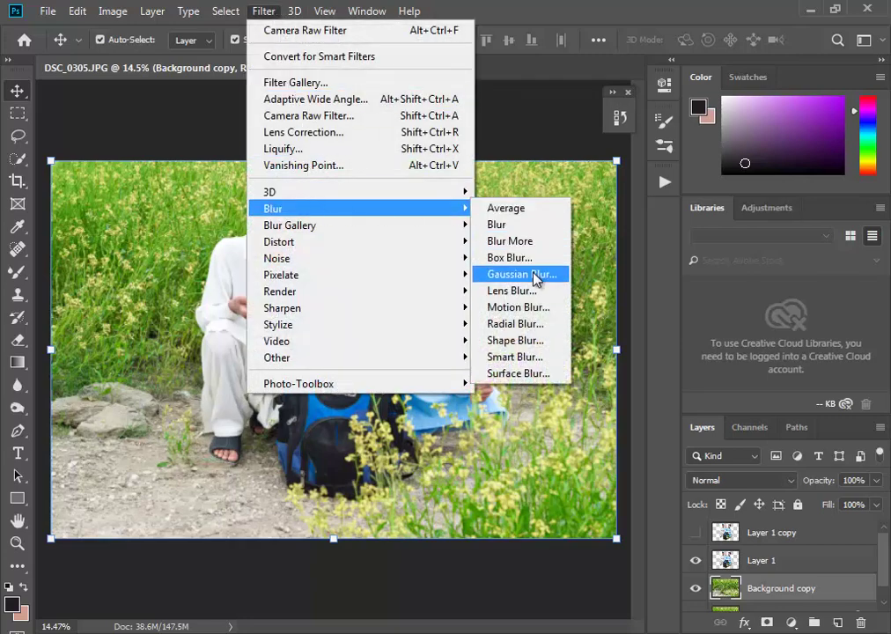
mouse_move(290, 225)
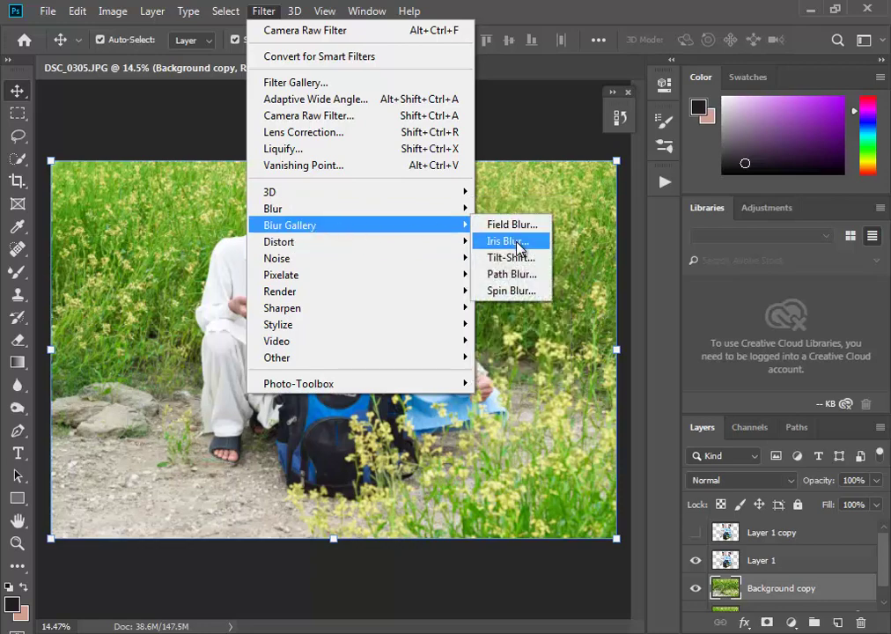
Apply a Tilt-Shift blur and position its pin and focus lines so the sharp band sits low near the backpack
left_click(515, 257)
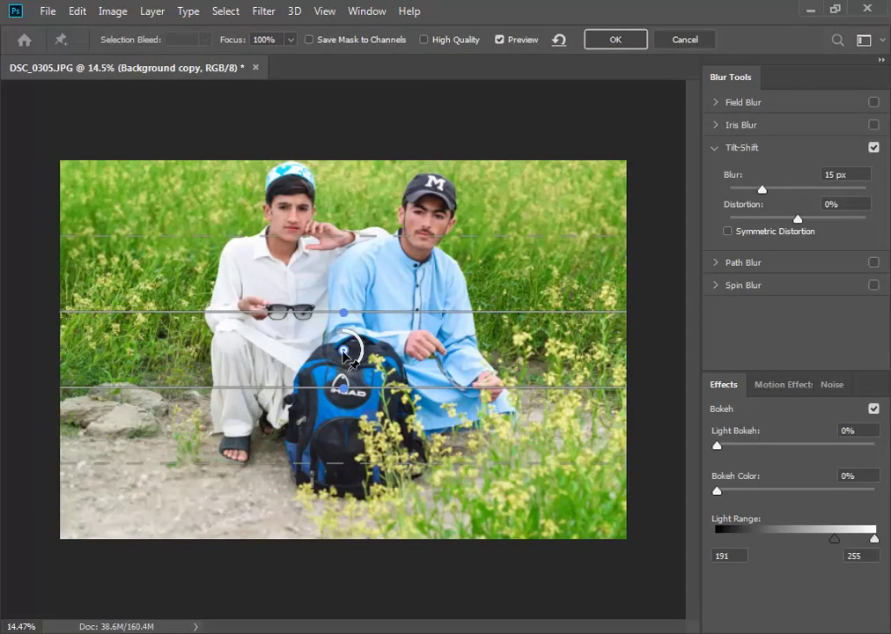
left_click_drag(344, 352, 346, 491)
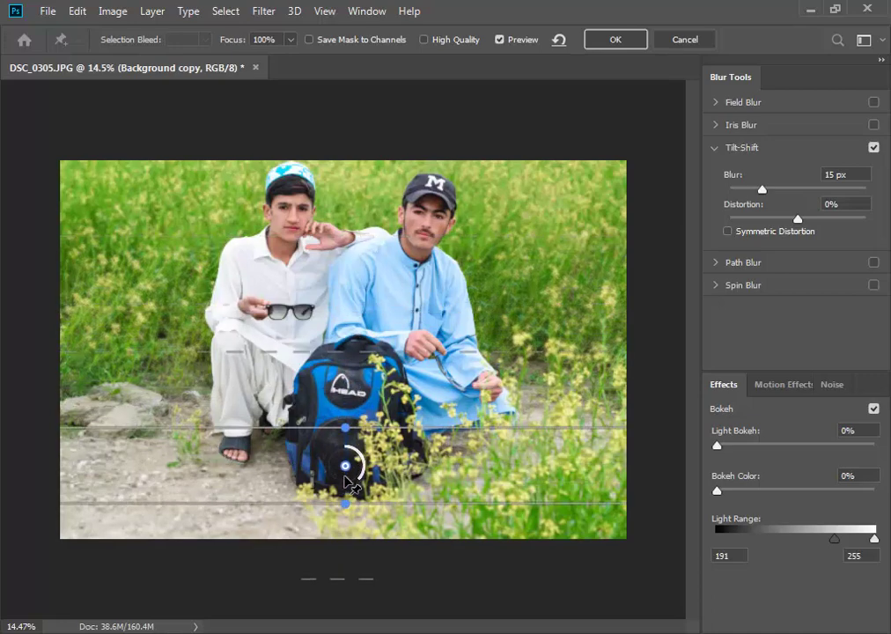
left_click_drag(349, 376, 348, 334)
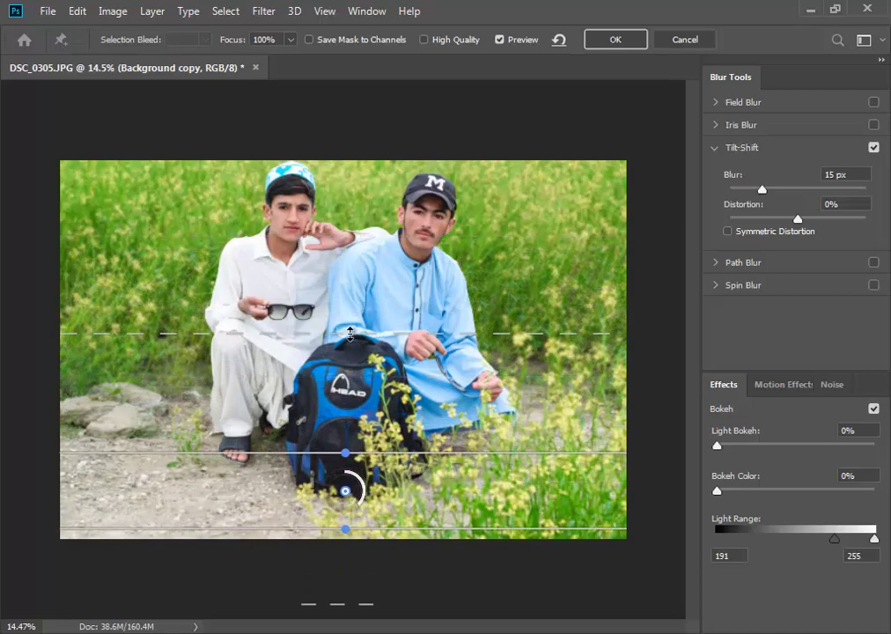
left_click_drag(317, 438, 318, 383)
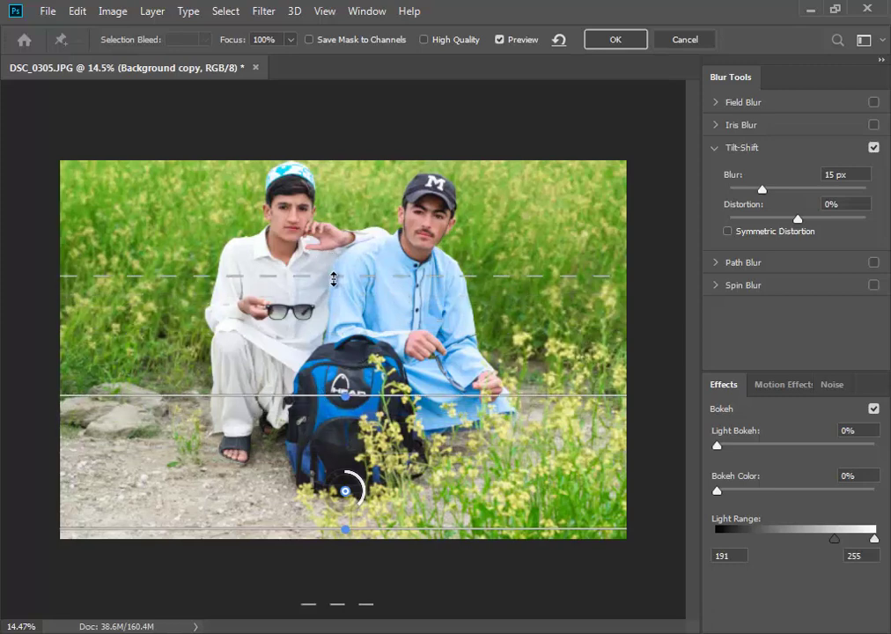
left_click_drag(334, 279, 334, 302)
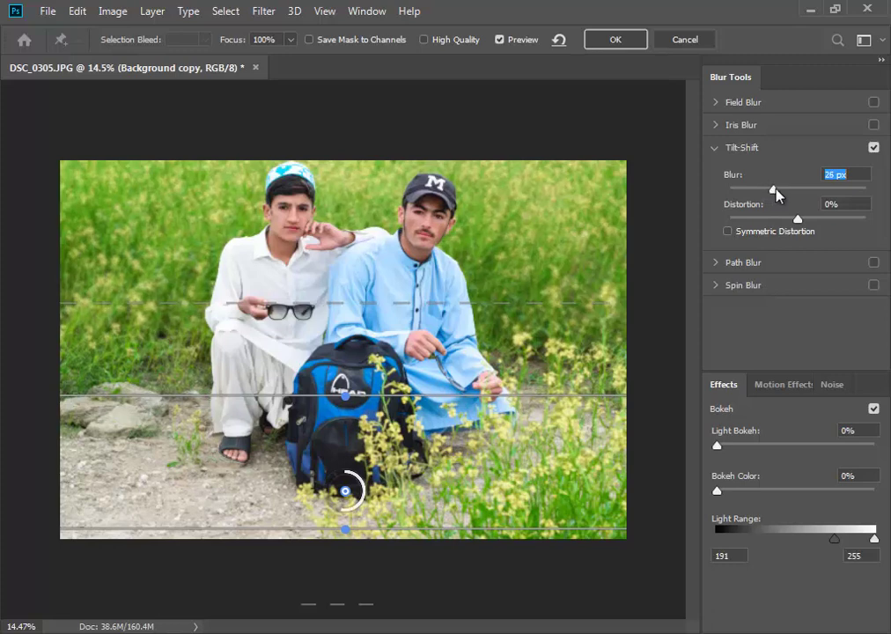
Lower the blur to 26 px and tint and brighten the bokeh, with Bokeh Color at 57%
left_click_drag(778, 196, 775, 193)
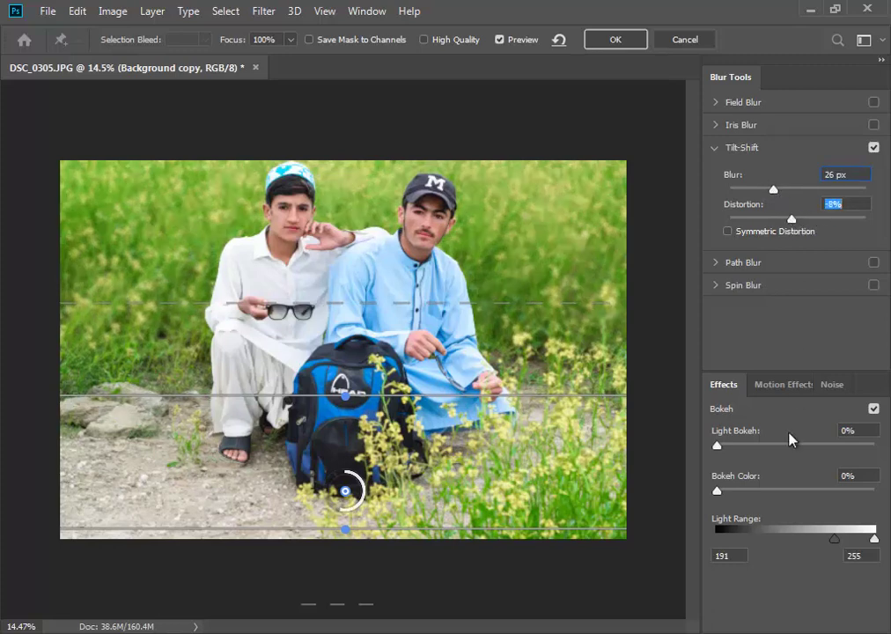
left_click_drag(717, 491, 752, 491)
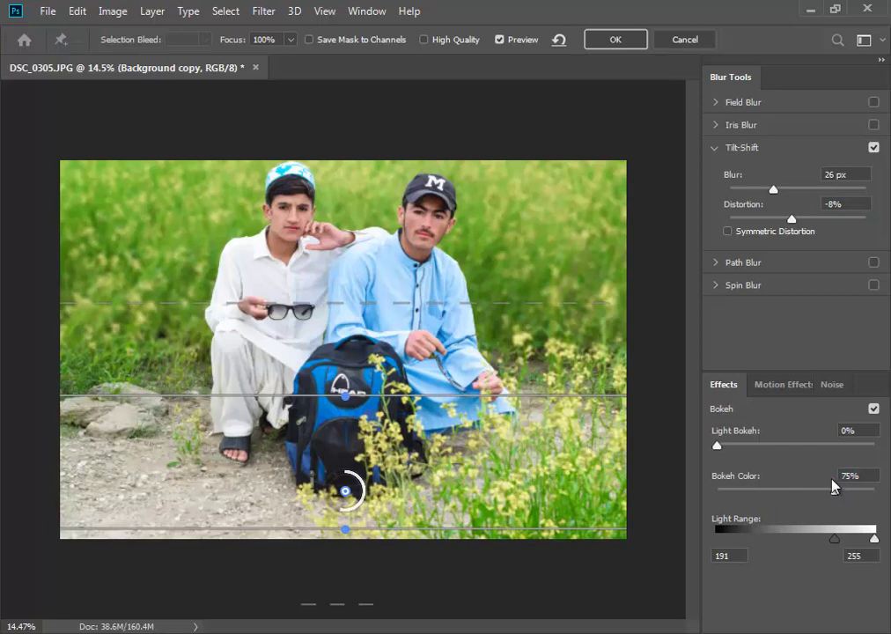
mouse_move(759, 449)
left_mouse_down()
mouse_move(798, 449)
mouse_move(783, 450)
left_mouse_up()
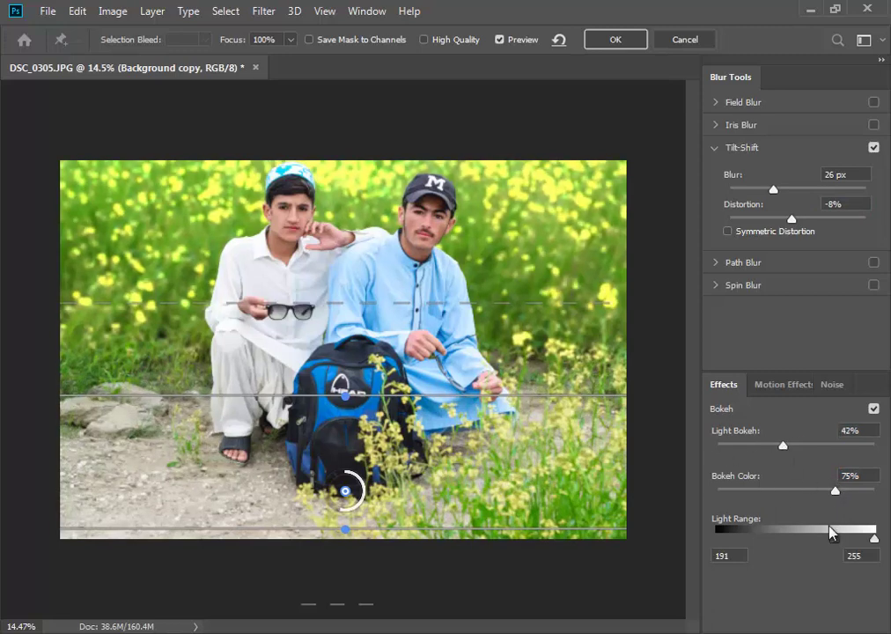
left_click_drag(834, 499, 825, 495)
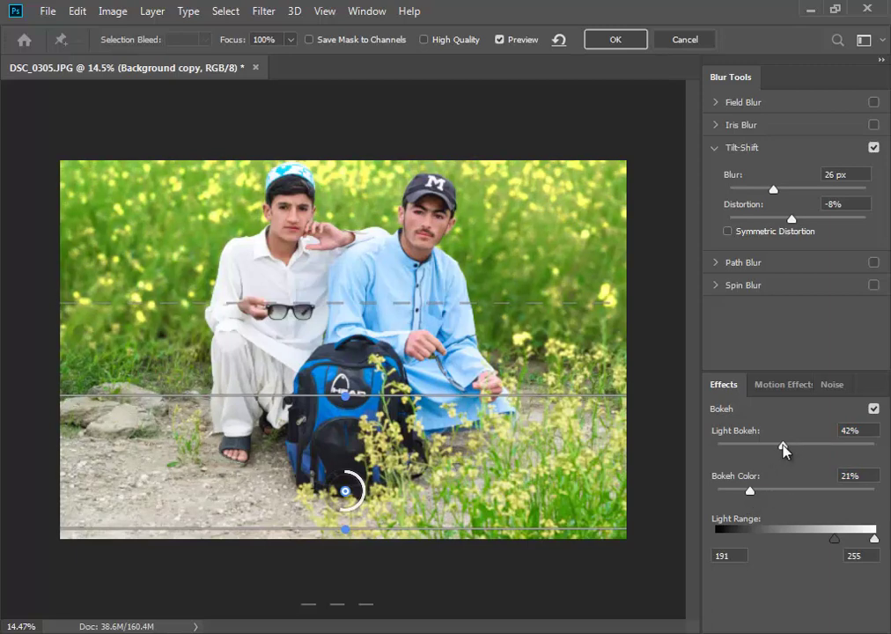
left_click(783, 449)
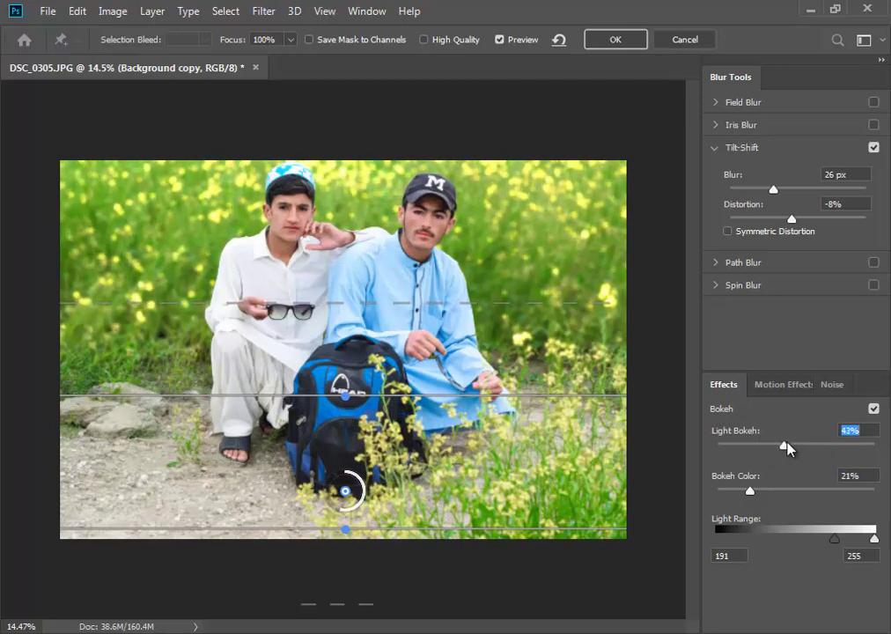
Set the bokeh Light Range to 193–255 and raise Light Bokeh to 52%
mouse_move(833, 540)
left_mouse_down()
mouse_move(792, 543)
mouse_move(839, 543)
left_mouse_up()
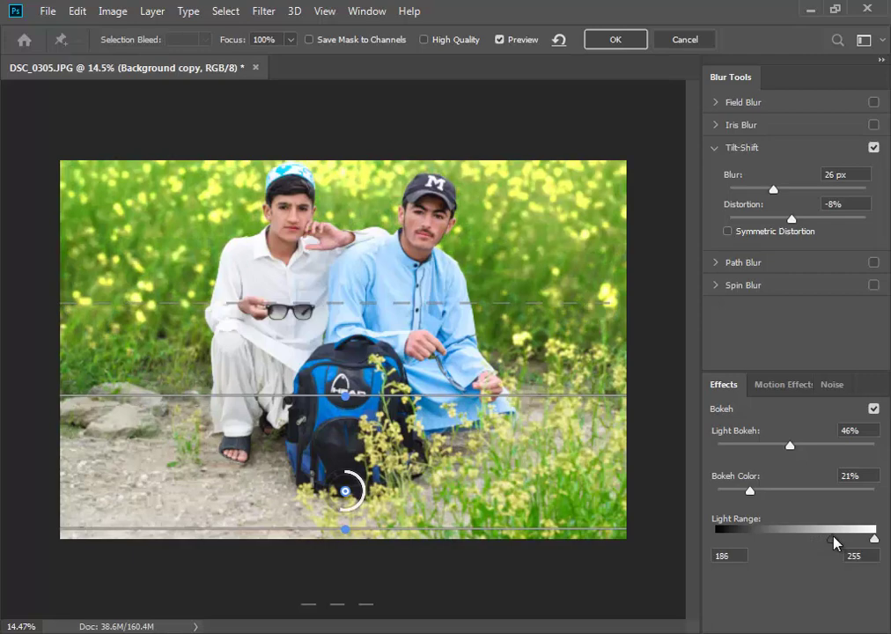
mouse_move(872, 546)
left_mouse_down()
mouse_move(859, 541)
mouse_move(888, 539)
left_mouse_up()
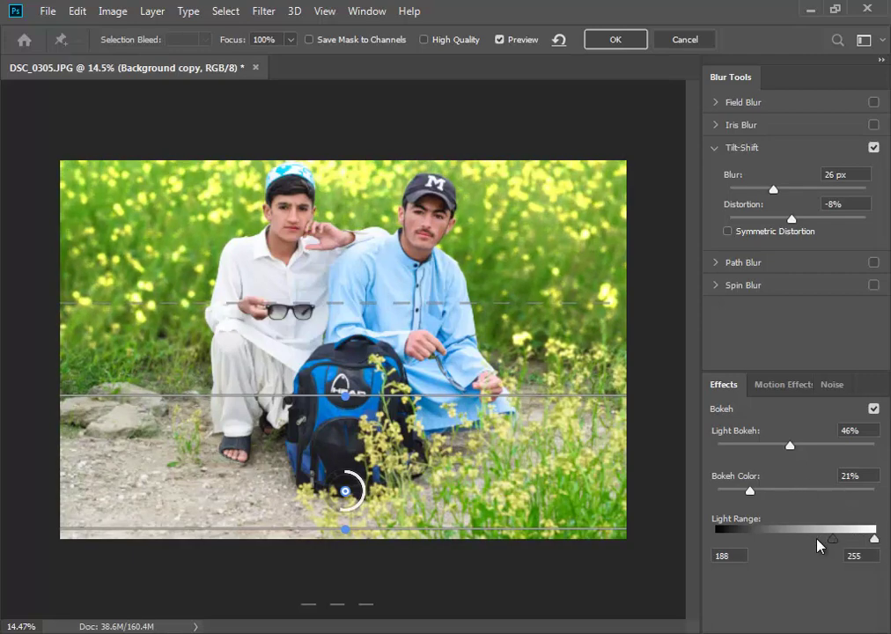
mouse_move(819, 544)
left_mouse_down()
mouse_move(691, 546)
mouse_move(840, 542)
left_mouse_up()
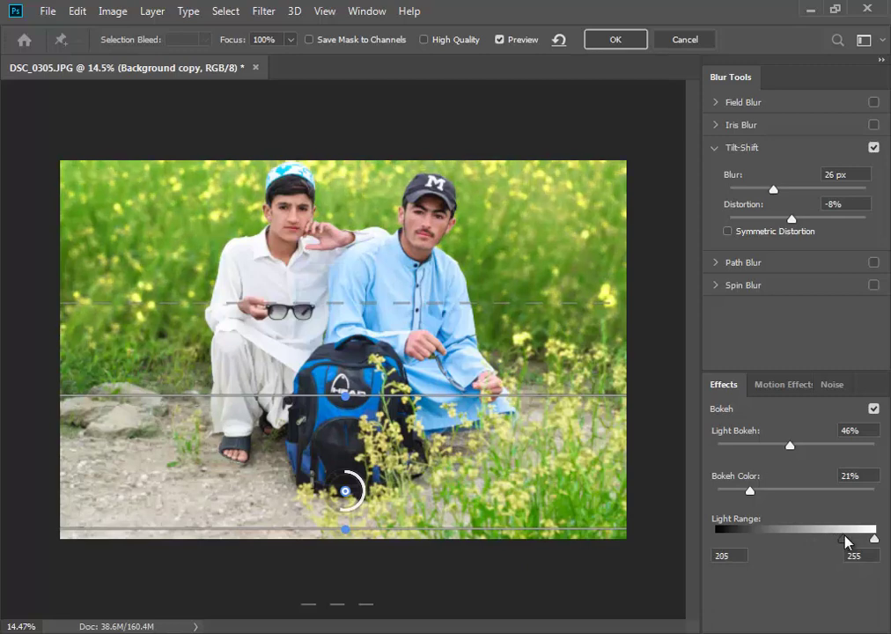
left_click_drag(843, 542, 839, 542)
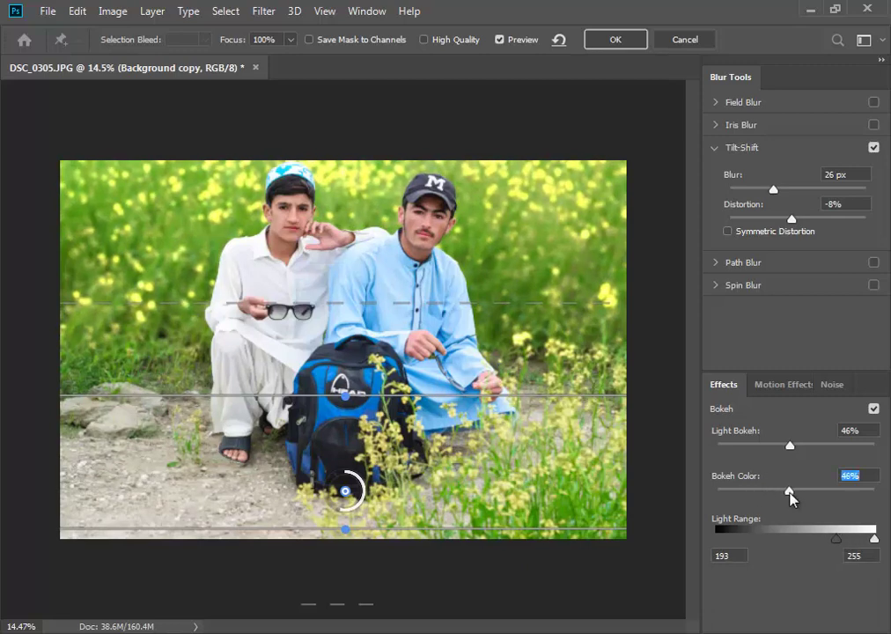
mouse_move(788, 446)
left_mouse_down()
mouse_move(831, 449)
mouse_move(794, 448)
left_mouse_up()
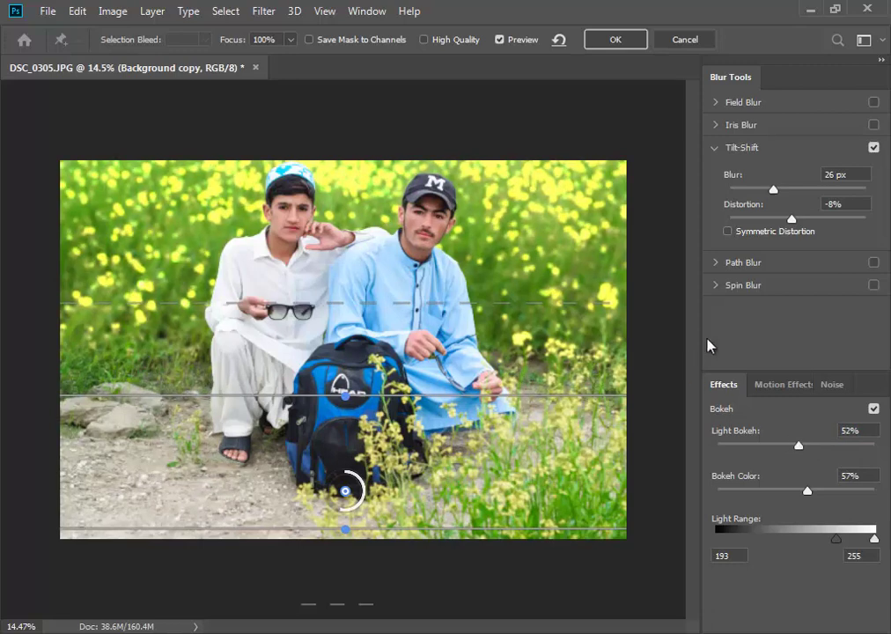
Increase the blur to 34 px and nudge the focus band lines into place
mouse_move(775, 189)
left_mouse_down()
mouse_move(794, 188)
mouse_move(783, 193)
left_mouse_up()
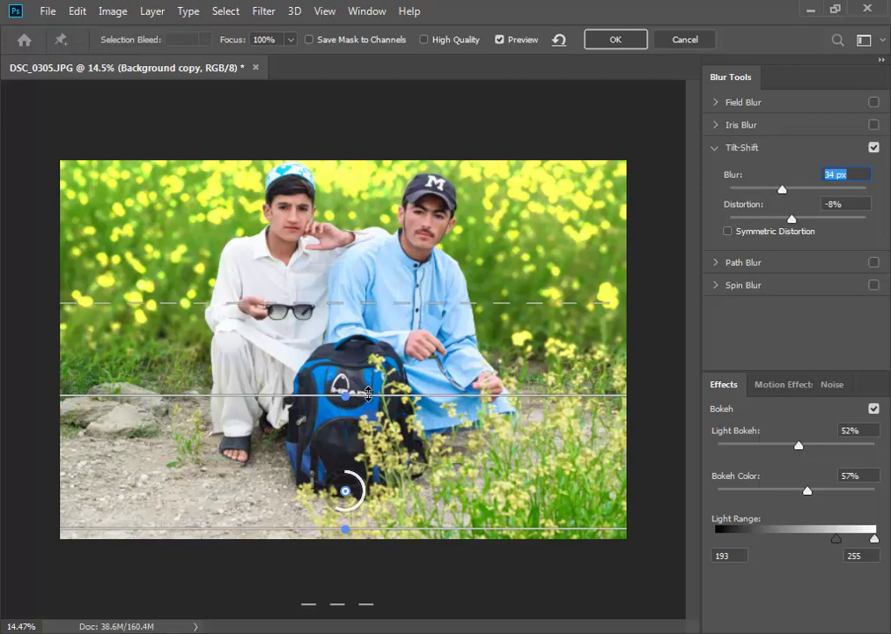
mouse_move(355, 400)
left_mouse_down()
mouse_move(368, 371)
mouse_move(370, 414)
left_mouse_up()
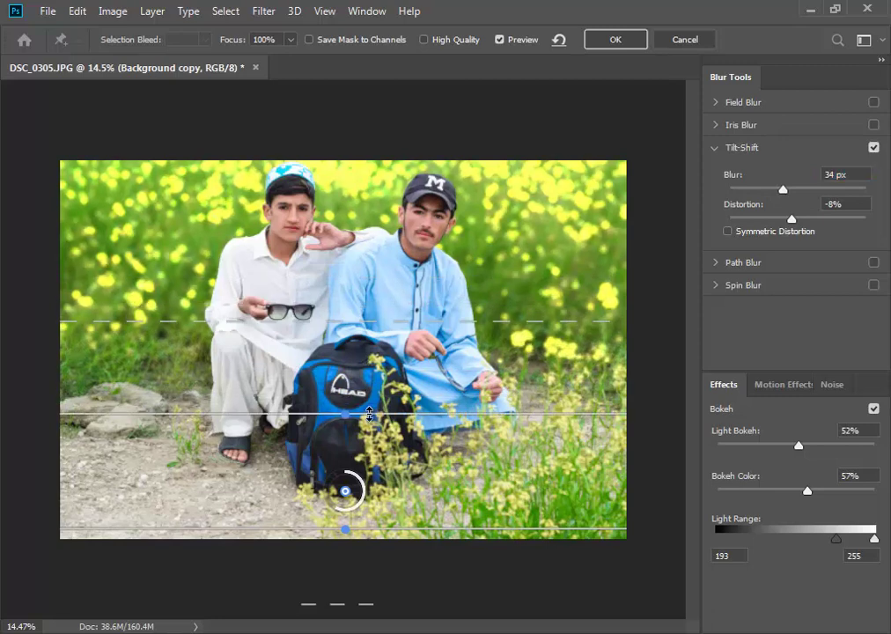
left_click_drag(374, 415, 375, 405)
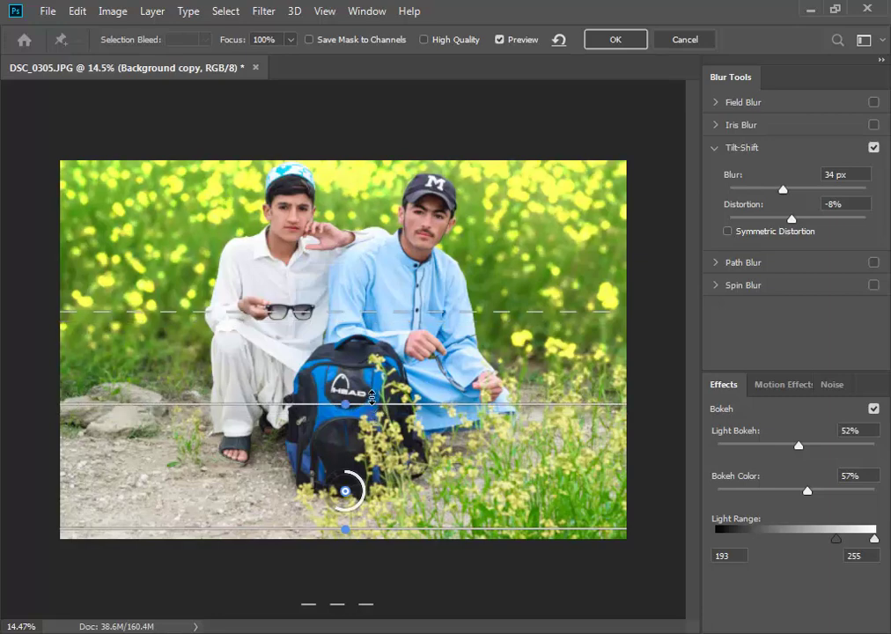
Commit the tilt-shift blur to the Background copy, then deselect the layer and zoom in
left_click(610, 41)
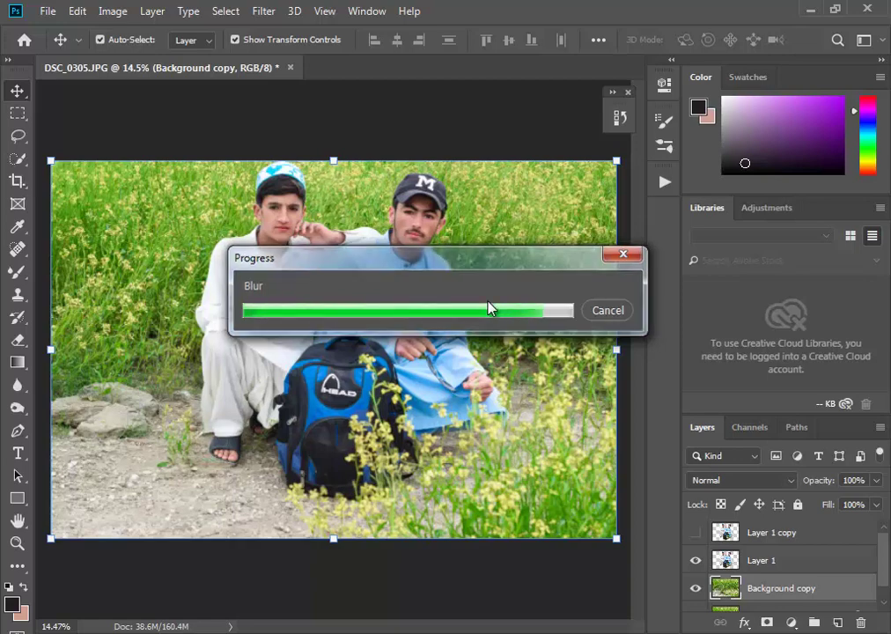
left_click(468, 131)
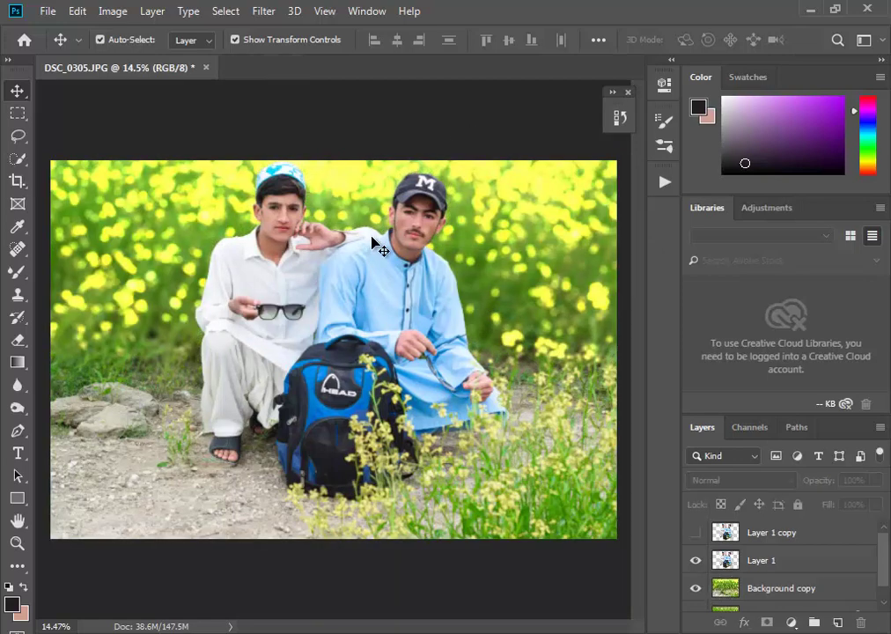
scroll(371, 241, "up", 4)
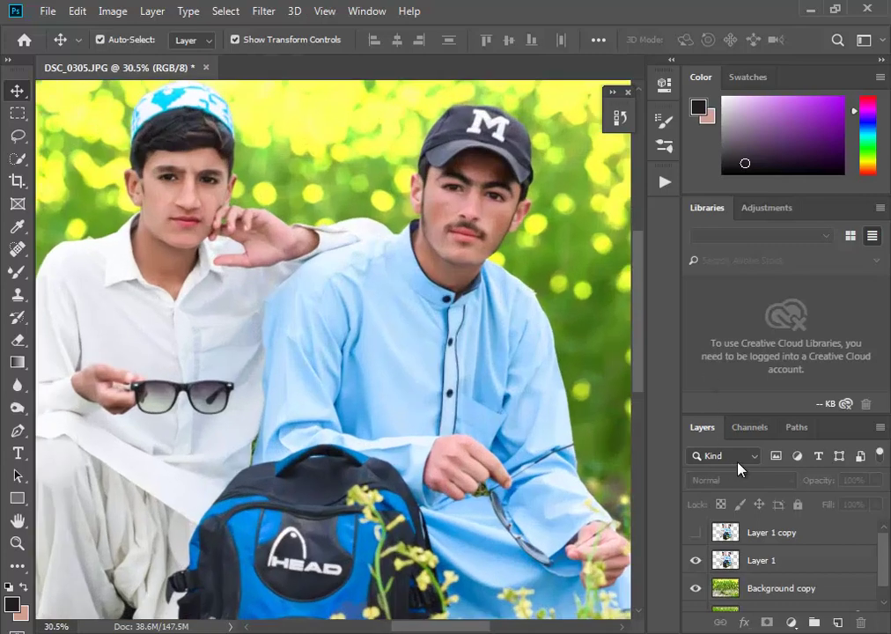
Launch SkinFiner 2.0 on Layer 1 and frame the whole face in the preview
left_click(776, 563)
left_click(261, 11)
mouse_move(299, 384)
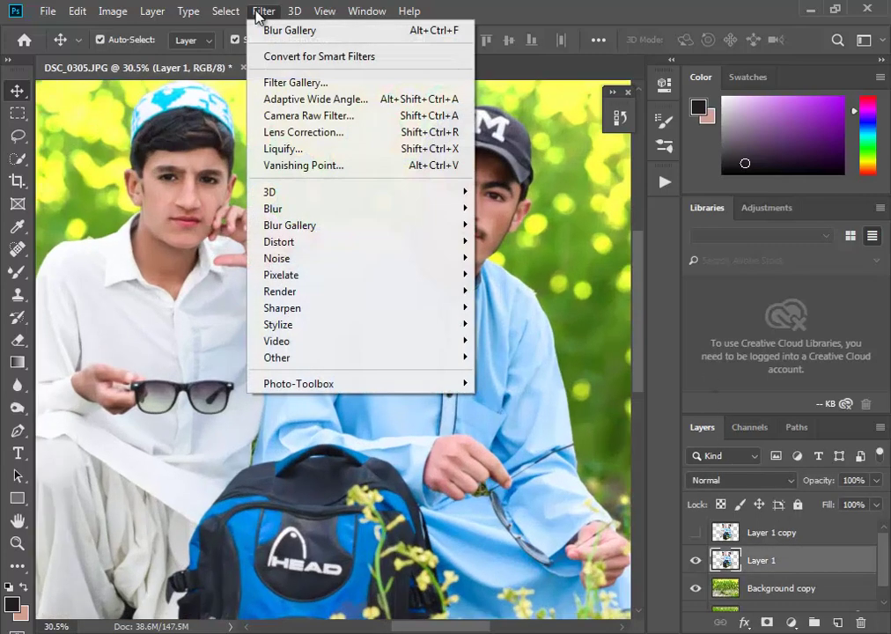
left_click(511, 384)
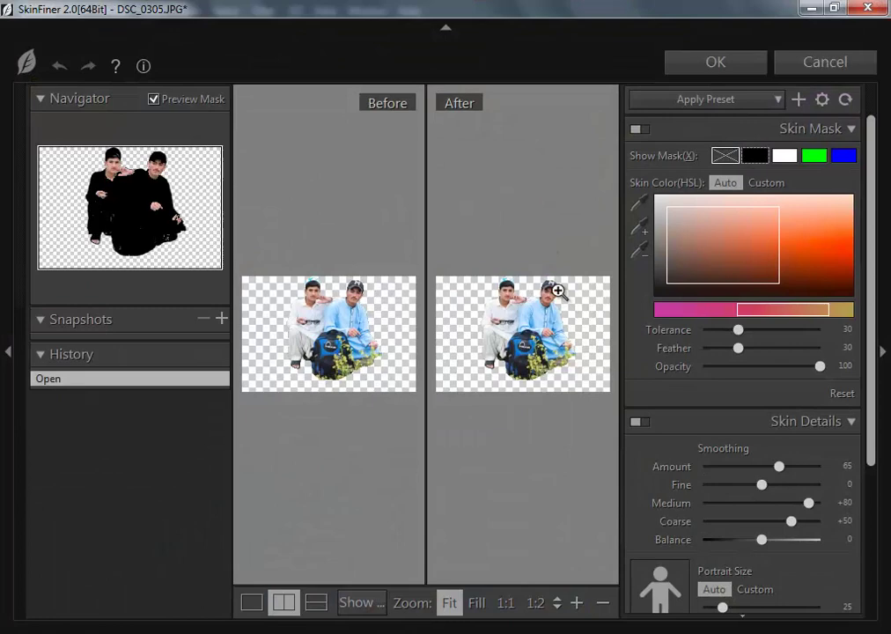
left_click(551, 282)
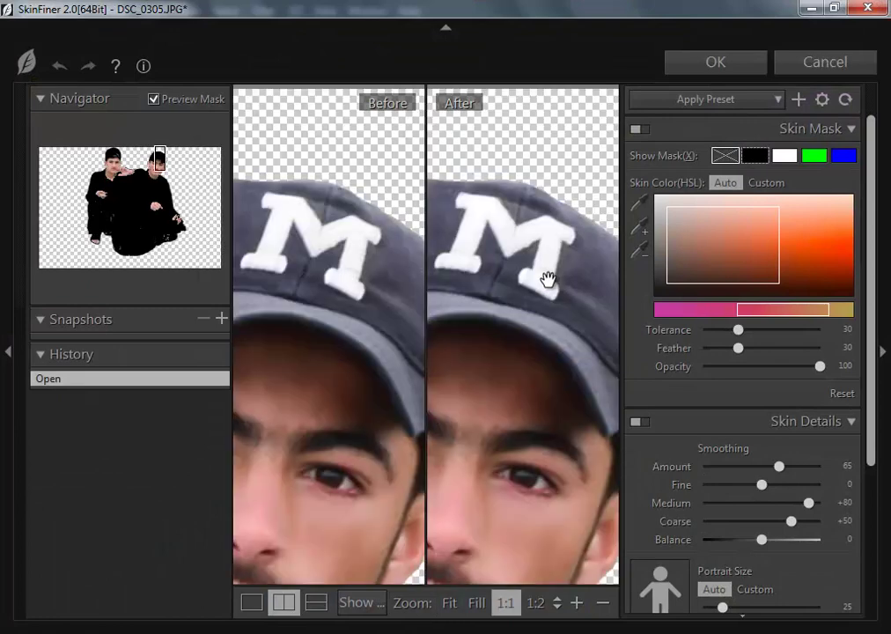
left_click(604, 604)
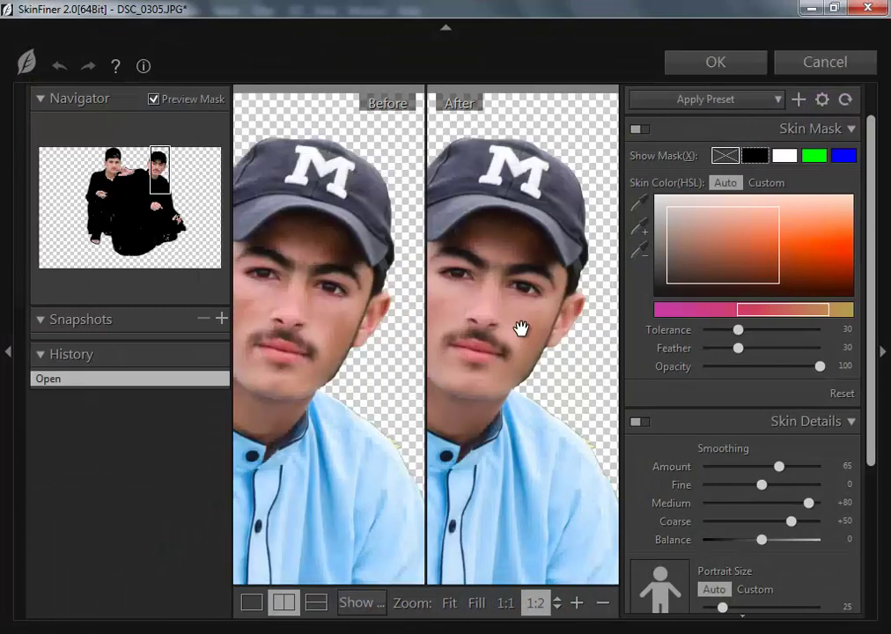
left_click_drag(540, 335, 558, 332)
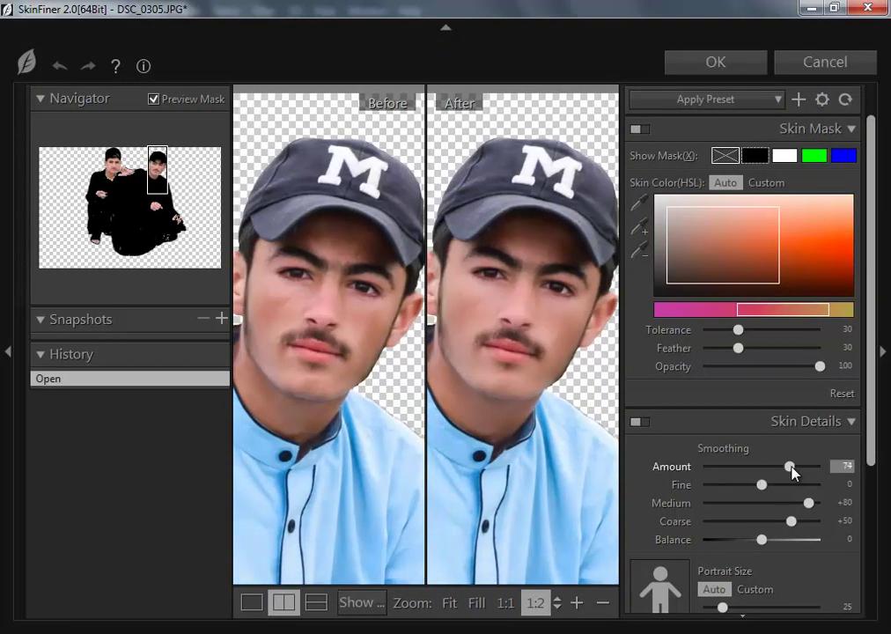
Set smoothing 74, skin brightness +27, shadow +13 and highlight 0, then apply SkinFiner
scroll(790, 473, "down", 1)
scroll(788, 477, "down", 1)
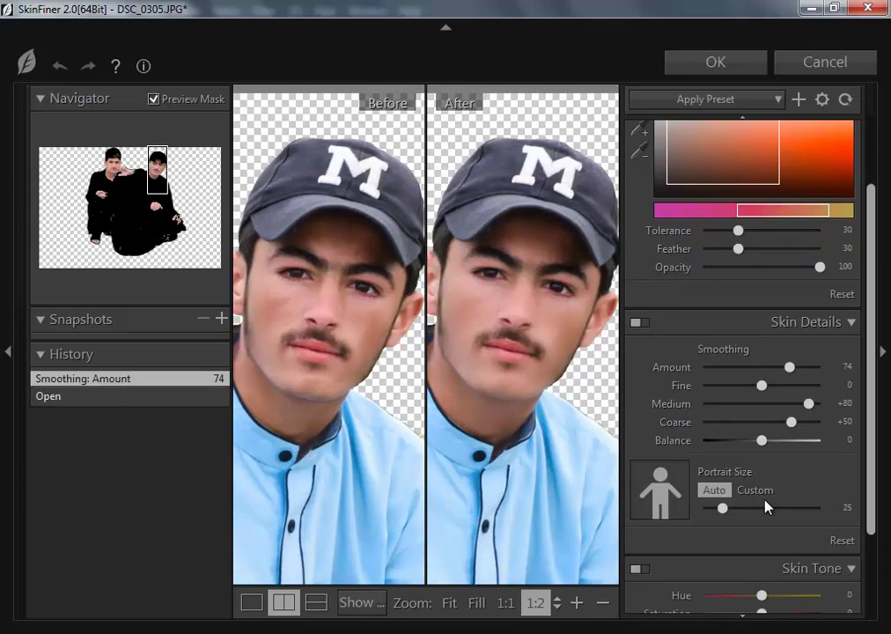
scroll(762, 510, "down", 1)
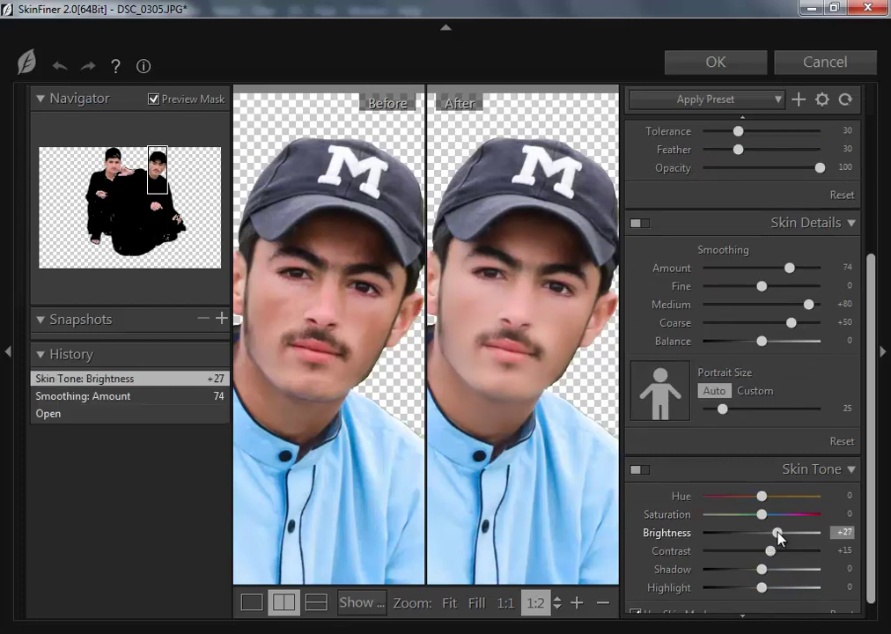
scroll(774, 533, "down", 1)
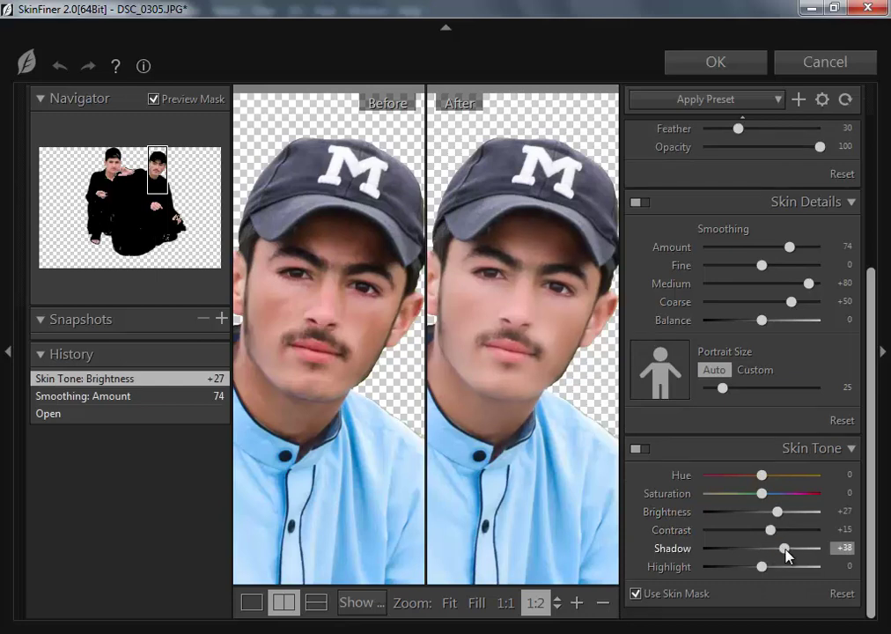
left_click_drag(792, 548, 803, 548)
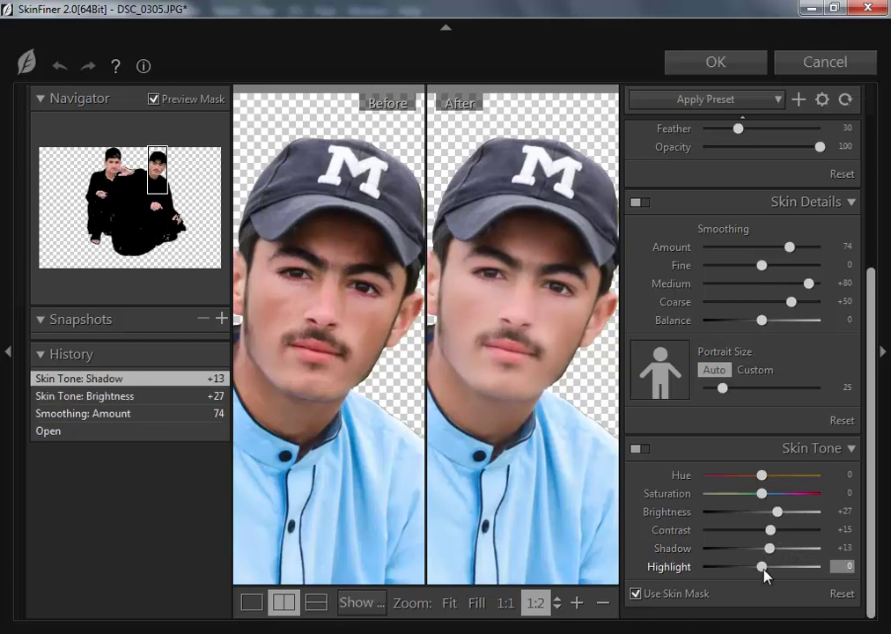
left_click_drag(762, 568, 766, 568)
double_click(763, 567)
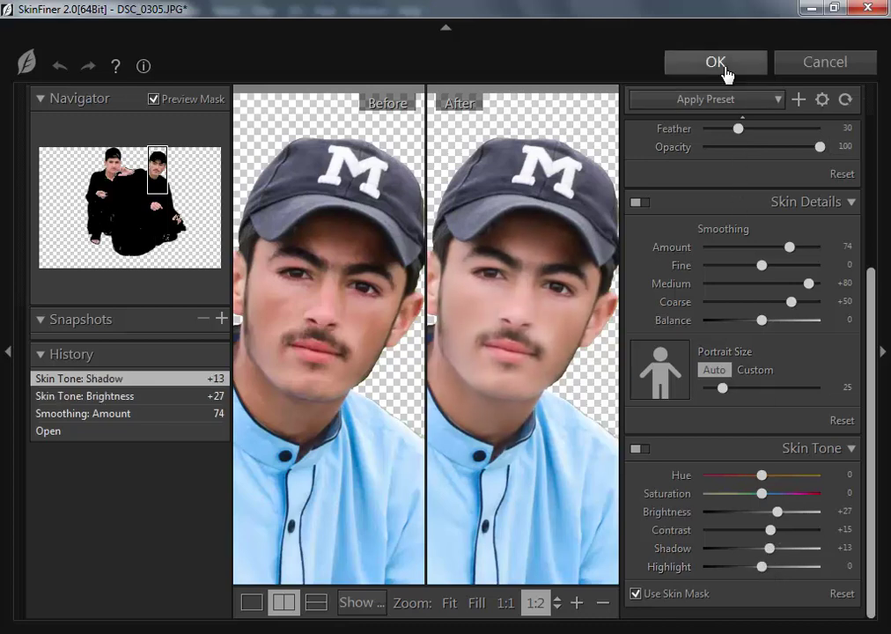
left_click(725, 68)
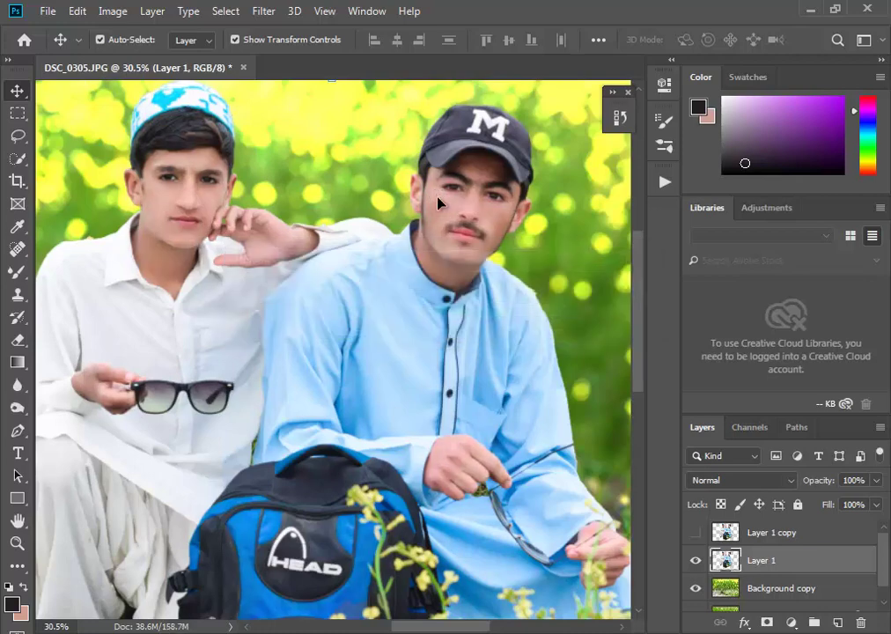
Use a small Dodge/Burn brush to darken the boy's upper eyelid and lash line
scroll(167, 172, "up", 2)
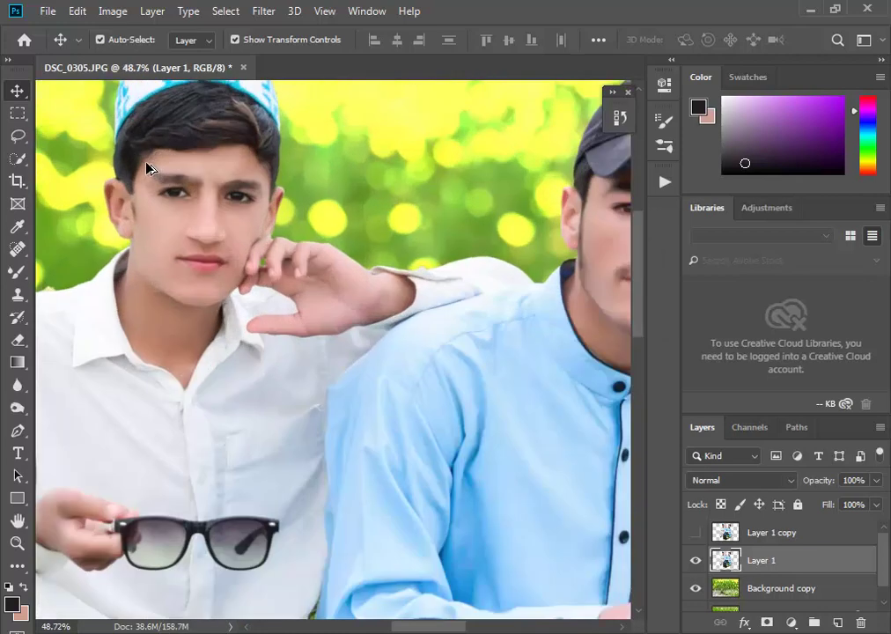
scroll(137, 171, "up", 4)
scroll(132, 171, "up", 2)
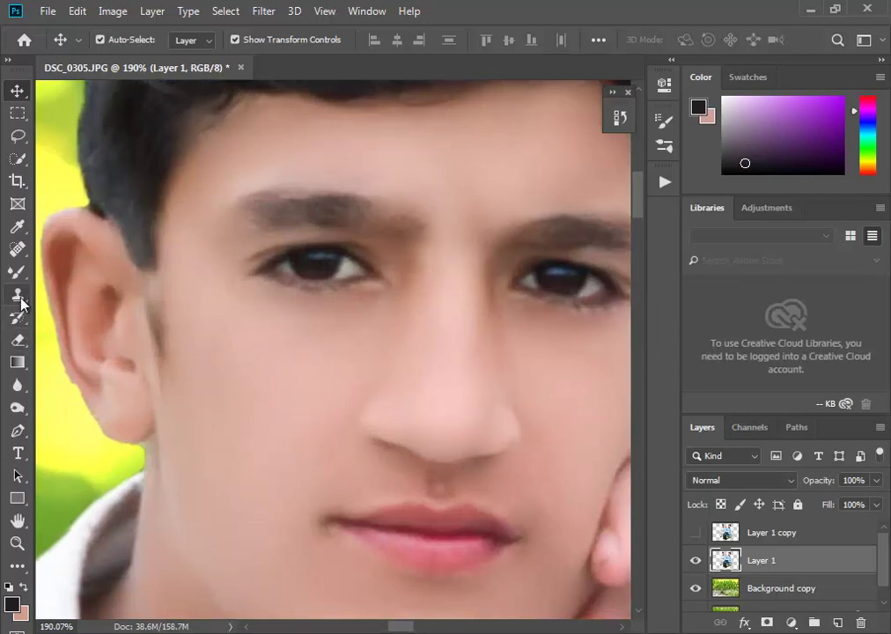
left_click(20, 410)
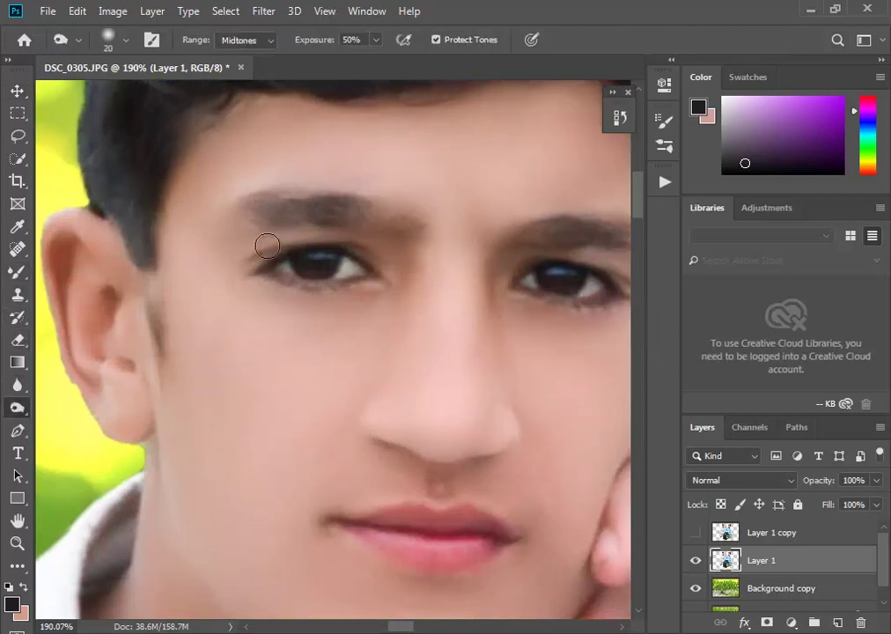
scroll(268, 247, "up", 3)
scroll(322, 191, "up", 1)
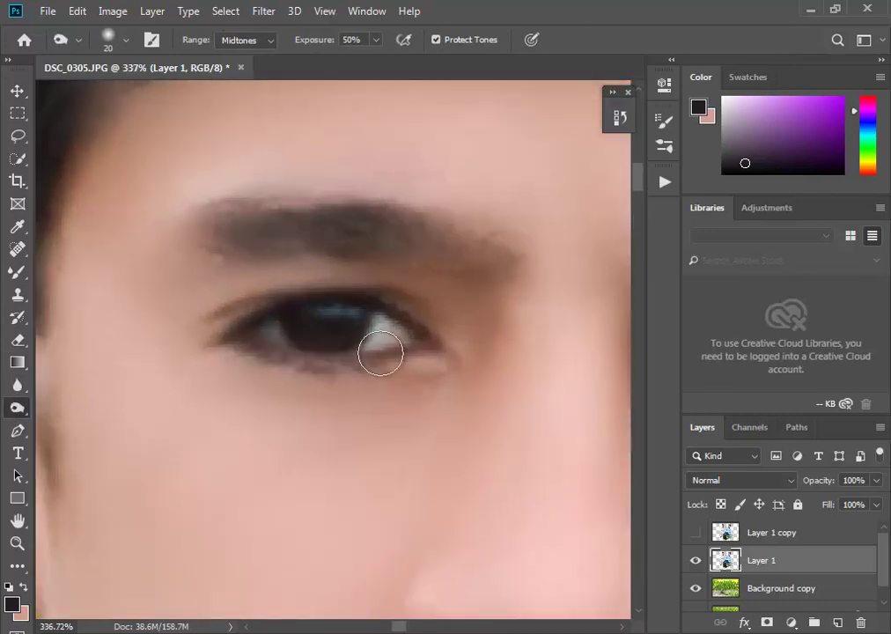
scroll(264, 271, "down", 3)
scroll(275, 265, "down", 1)
scroll(384, 263, "up", 3)
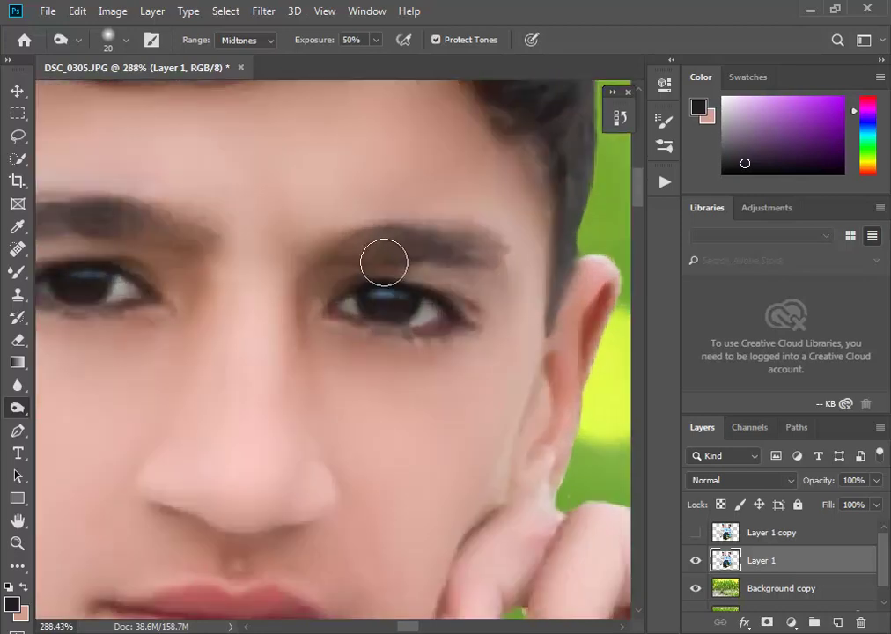
scroll(384, 262, "up", 1)
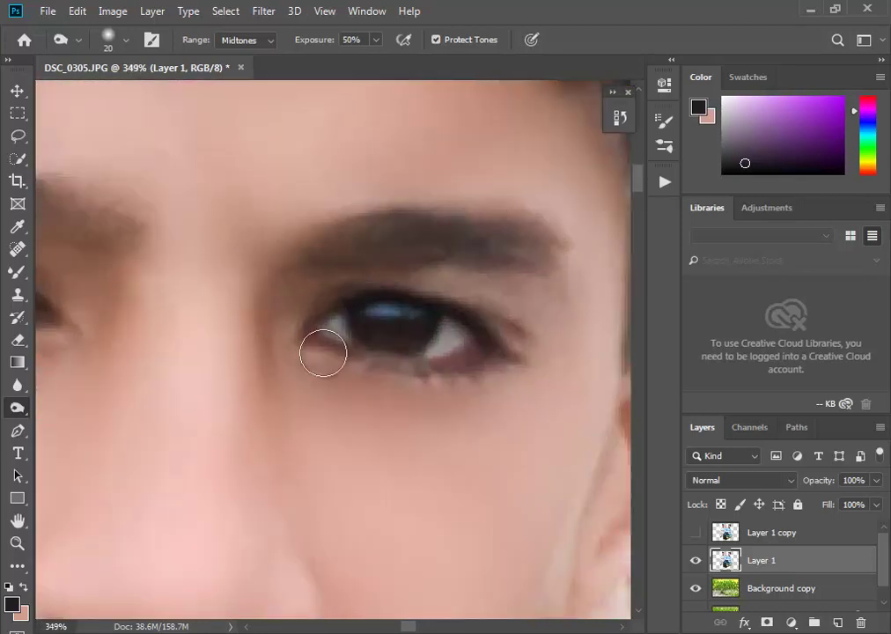
key("bracketleft")
key("bracketleft")
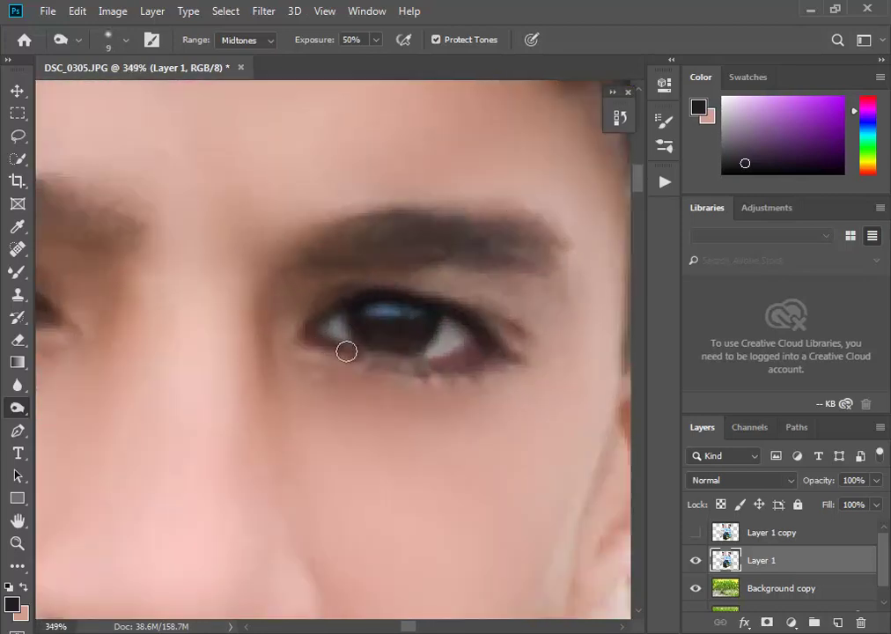
left_click_drag(299, 304, 436, 312)
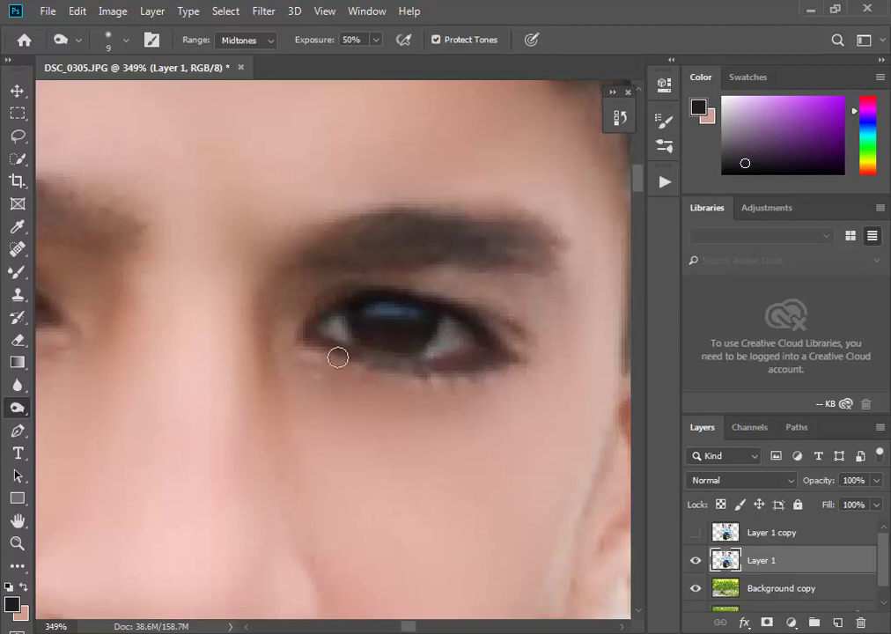
Enlarge the burn brush and darken the hair around the brown strand and its left edge
scroll(358, 292, "down", 5)
scroll(374, 282, "down", 2)
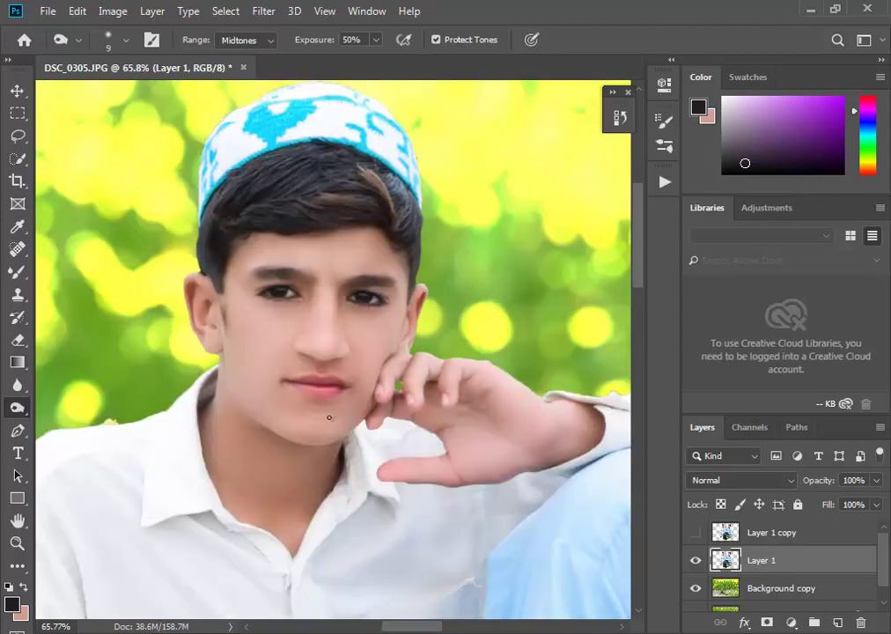
scroll(330, 417, "up", 5)
scroll(308, 368, "up", 4)
scroll(264, 343, "down", 3)
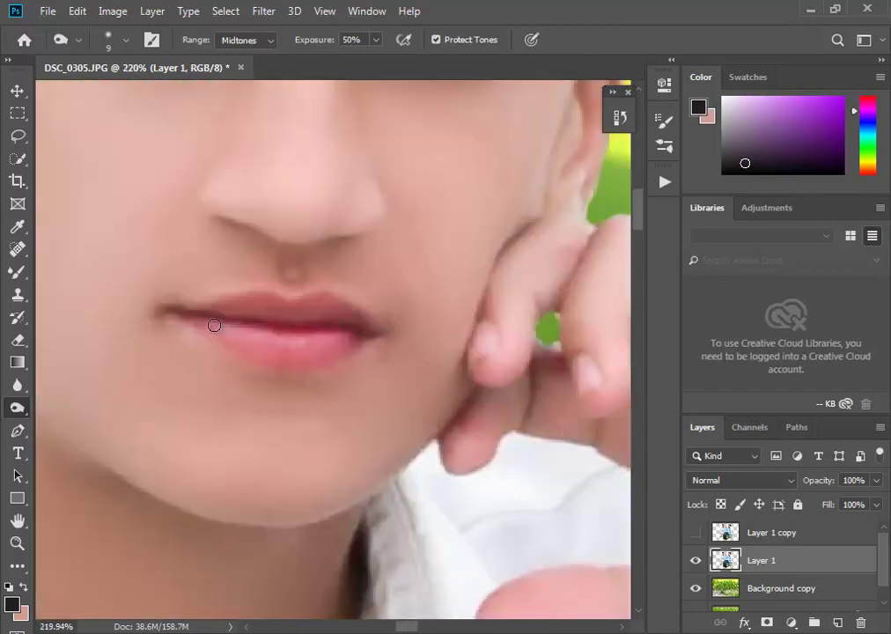
scroll(207, 317, "down", 5)
scroll(198, 306, "down", 2)
scroll(272, 184, "up", 3)
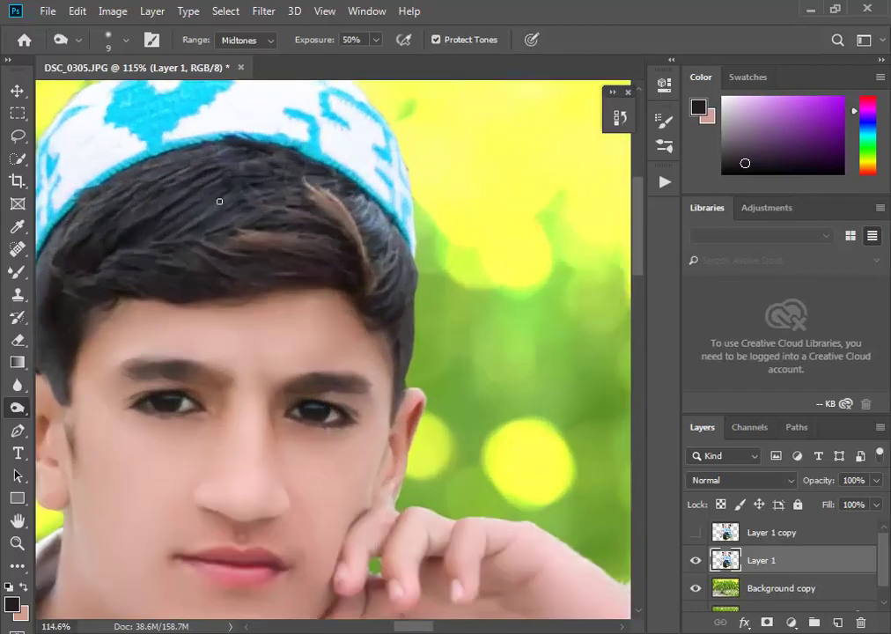
scroll(218, 200, "up", 2)
key("bracketright")
key("bracketright")
key("bracketright")
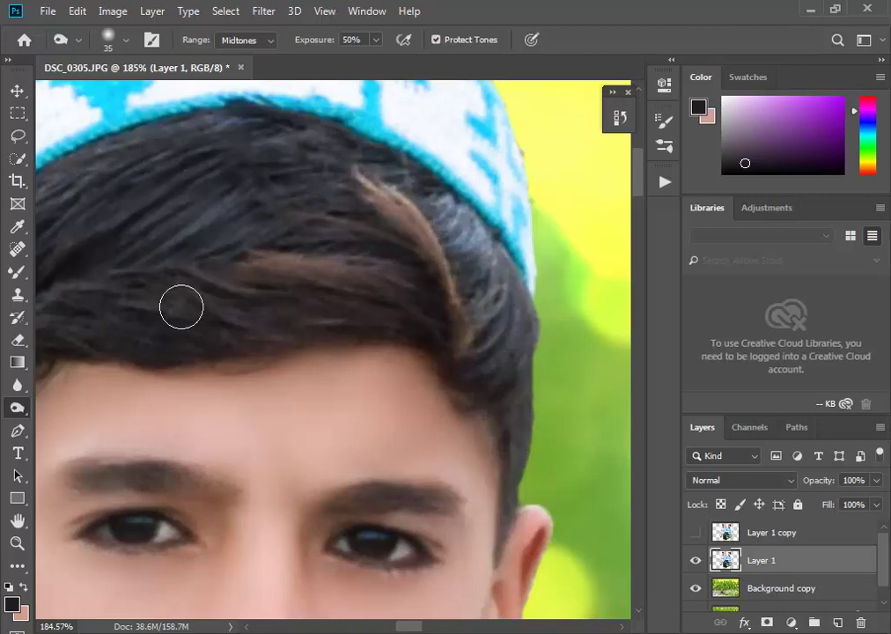
left_click_drag(370, 176, 414, 282)
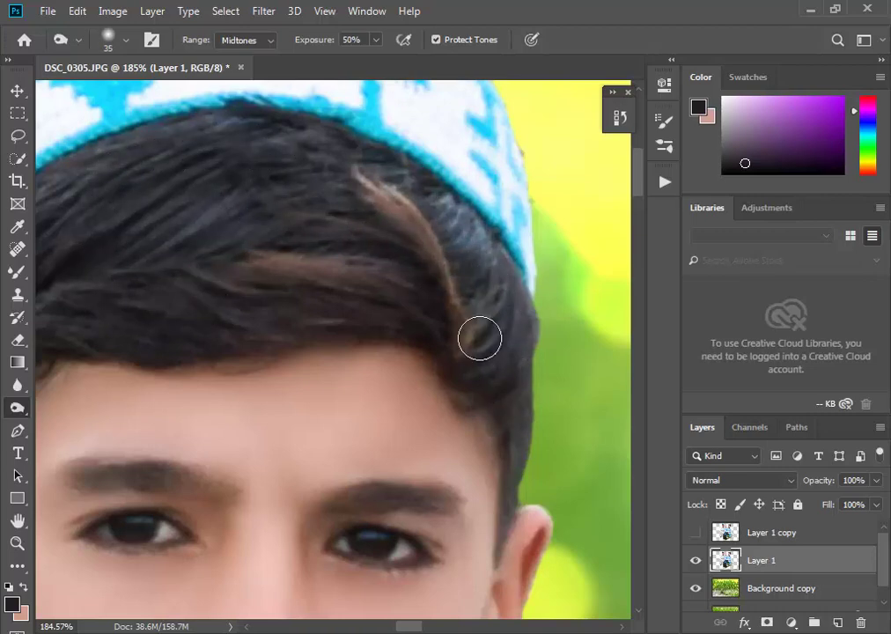
scroll(498, 299, "down", 2)
scroll(221, 263, "up", 2)
left_click_drag(220, 263, 162, 381)
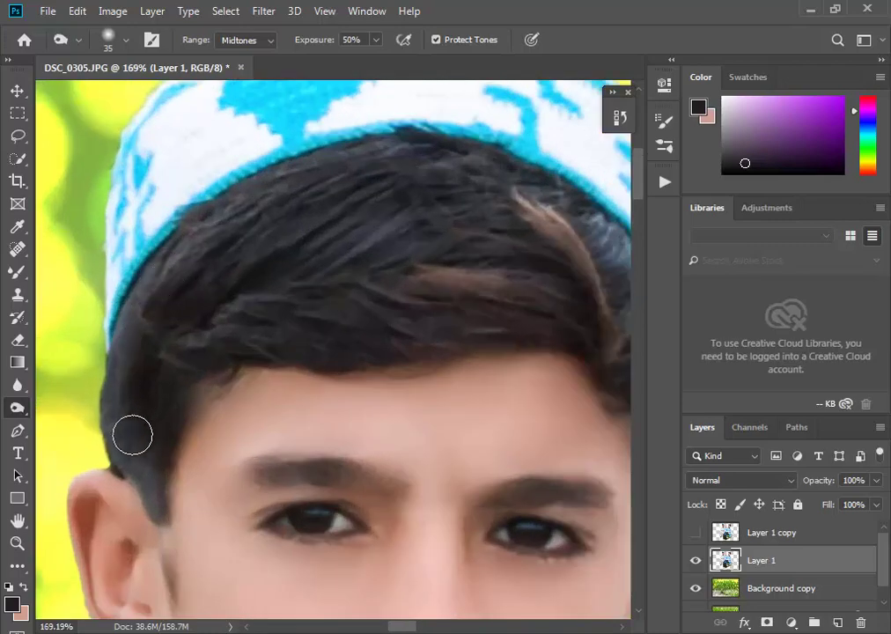
scroll(162, 381, "down", 3)
scroll(469, 334, "down", 2)
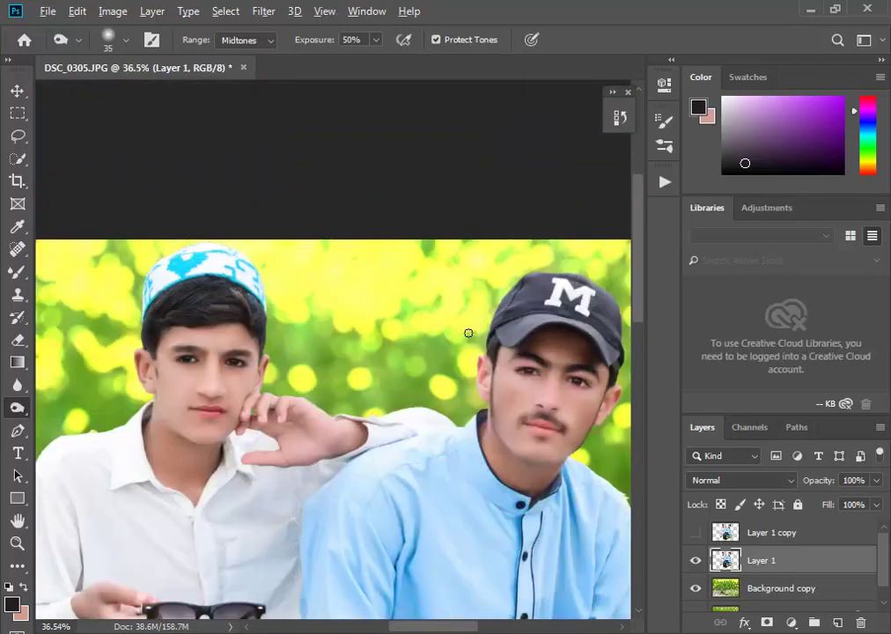
scroll(522, 354, "up", 3)
scroll(465, 347, "up", 2)
scroll(463, 315, "down", 3)
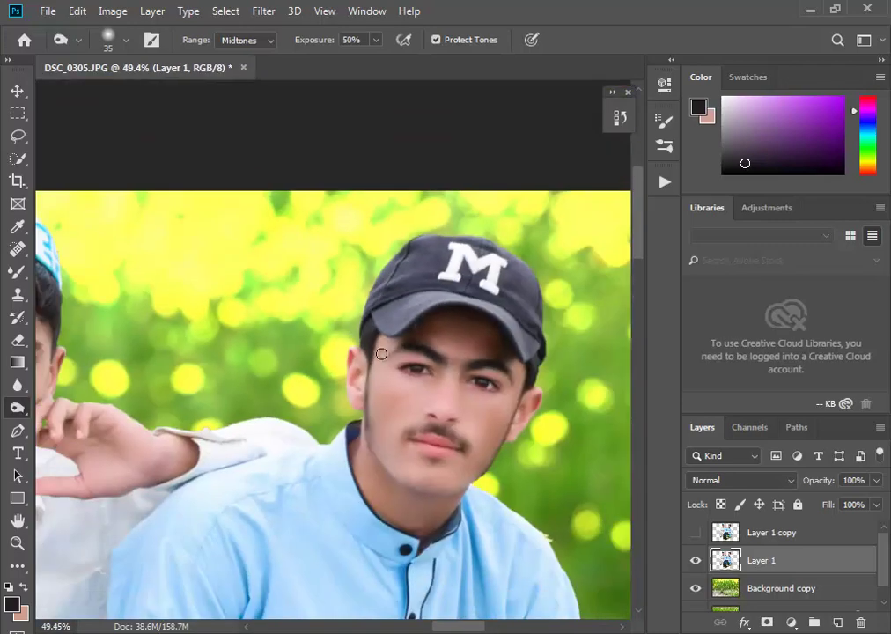
scroll(380, 354, "up", 2)
scroll(440, 410, "up", 2)
scroll(476, 369, "up", 2)
scroll(458, 256, "up", 1)
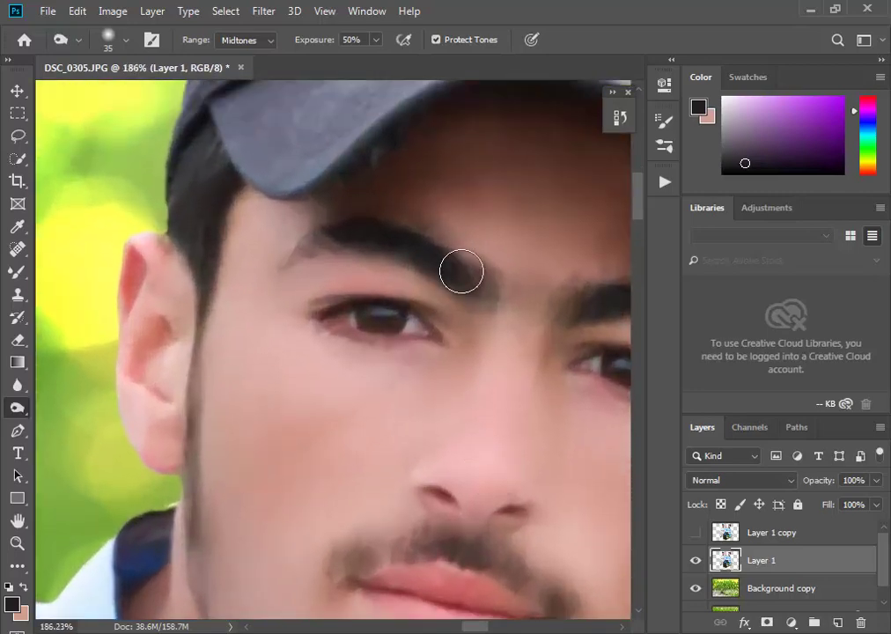
key("bracketleft")
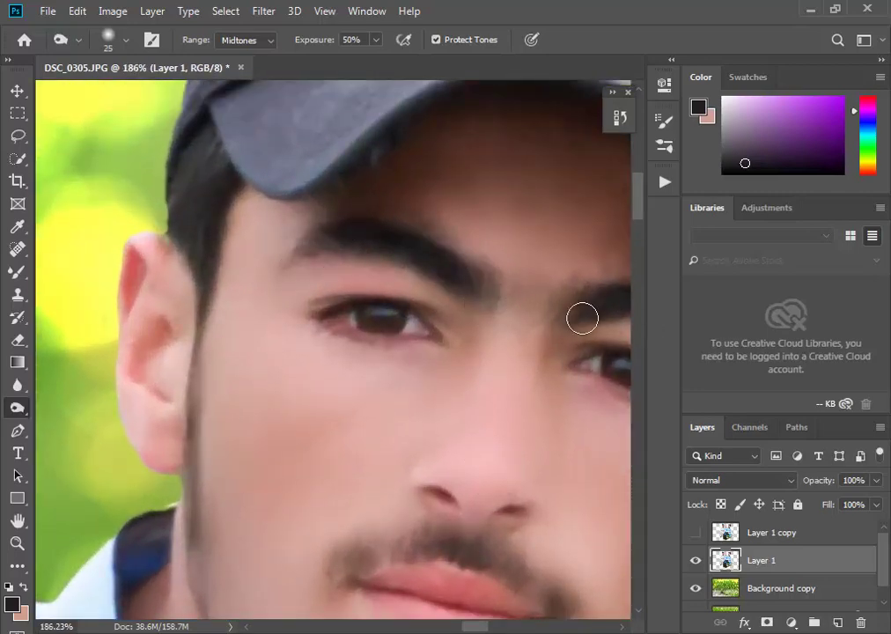
scroll(581, 308, "down", 1)
scroll(581, 309, "up", 2)
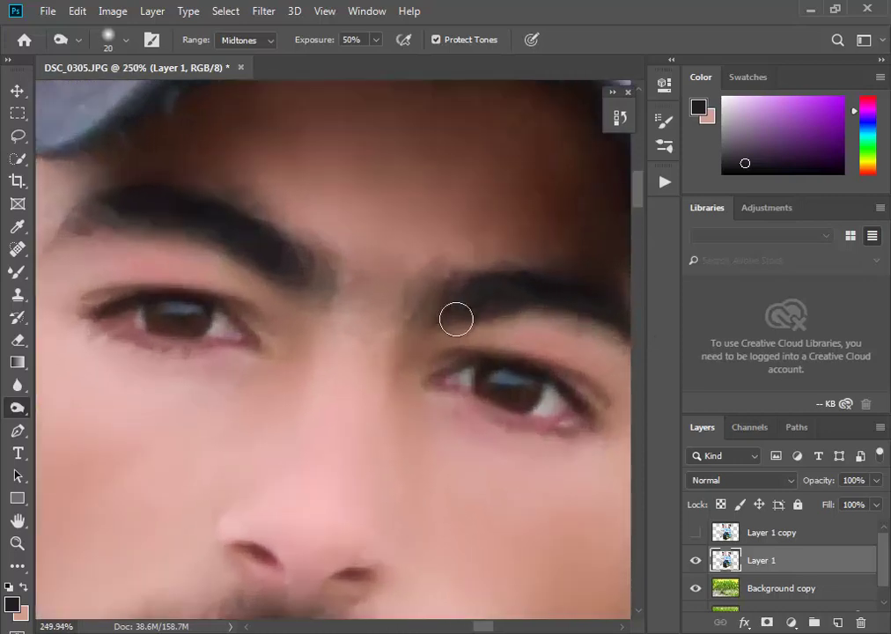
scroll(590, 313, "down", 2)
scroll(546, 310, "up", 2)
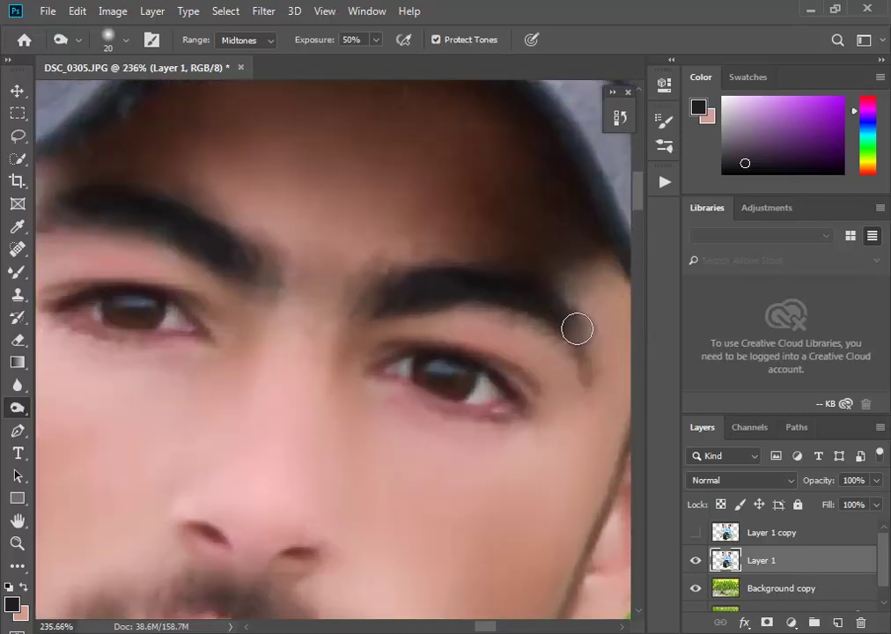
scroll(450, 377, "up", 2)
scroll(476, 352, "down", 1)
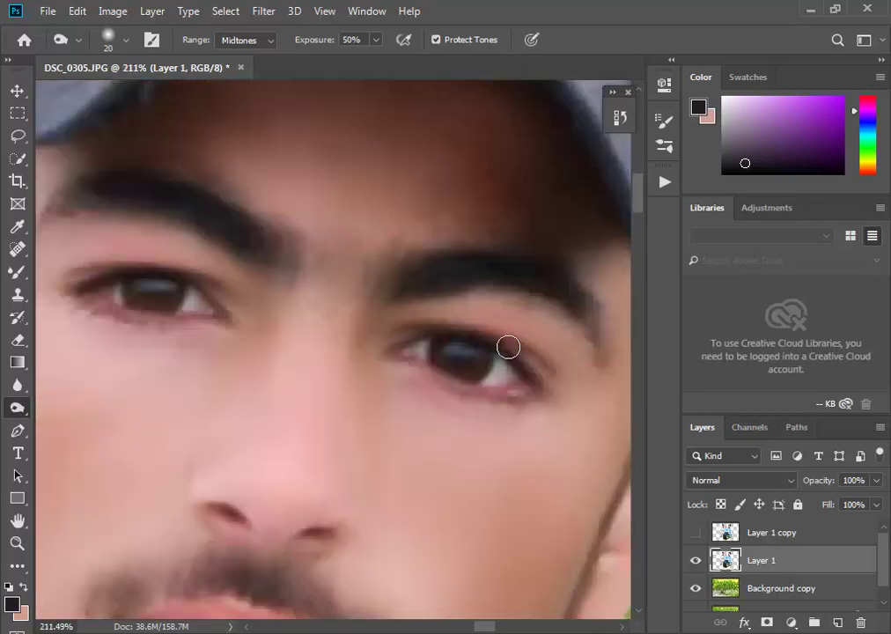
scroll(240, 300, "down", 3)
scroll(368, 280, "down", 2)
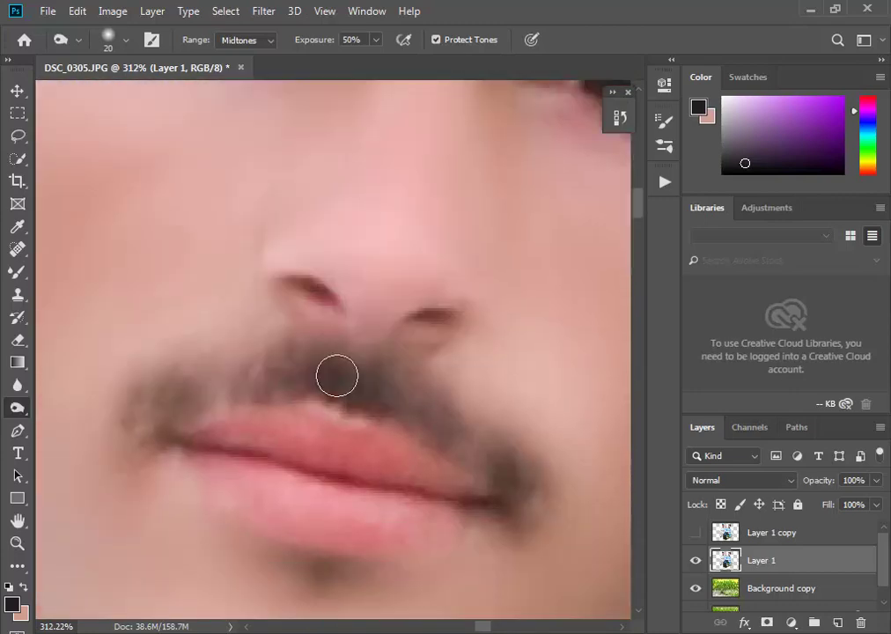
mouse_move(198, 390)
left_mouse_down()
mouse_move(408, 373)
mouse_move(518, 458)
left_mouse_up()
scroll(482, 346, "down", 2)
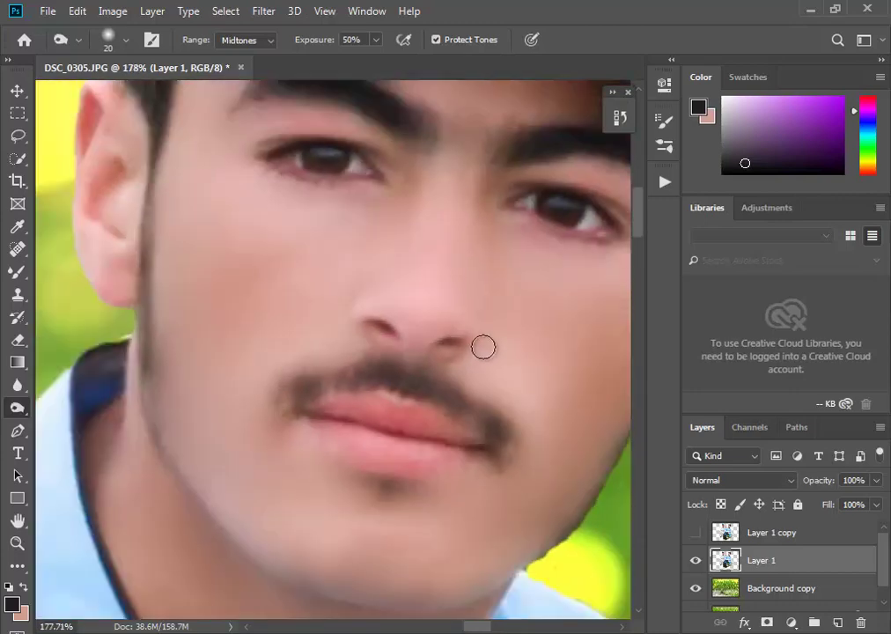
scroll(492, 322, "down", 3)
scroll(492, 322, "down", 2)
scroll(485, 314, "down", 2)
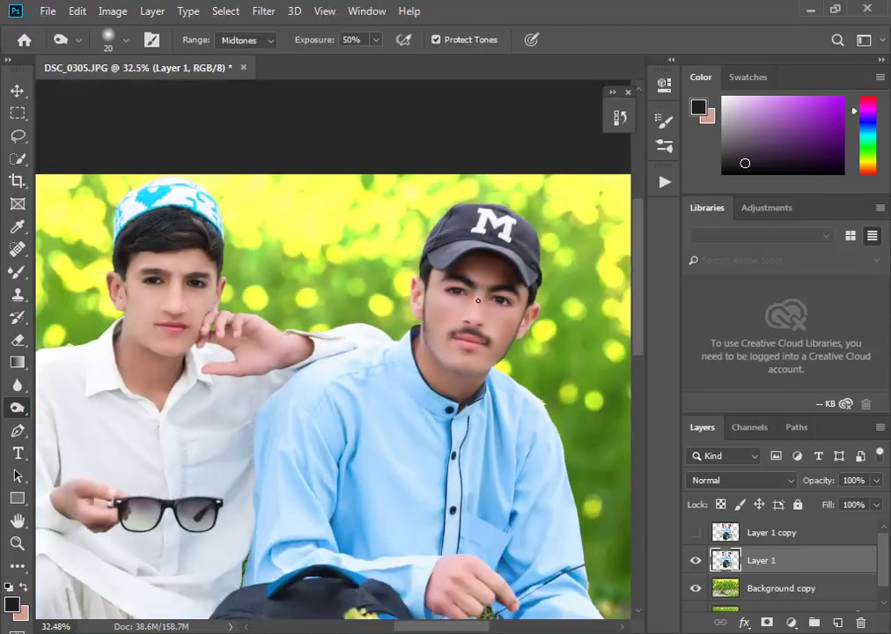
scroll(478, 300, "up", 1)
scroll(502, 352, "up", 3)
scroll(523, 388, "up", 1)
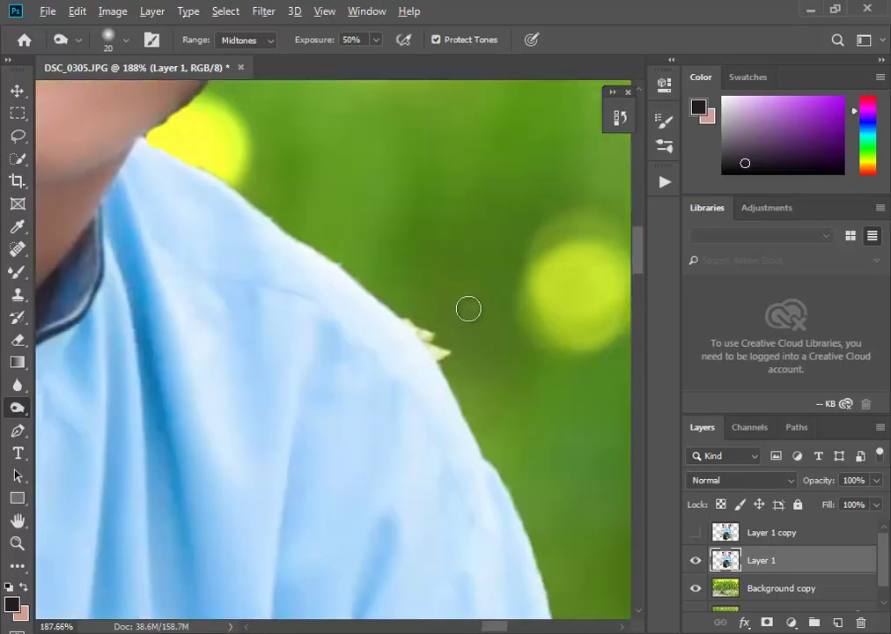
scroll(469, 309, "down", 3)
scroll(469, 257, "down", 5)
scroll(396, 238, "down", 1)
scroll(353, 229, "down", 1)
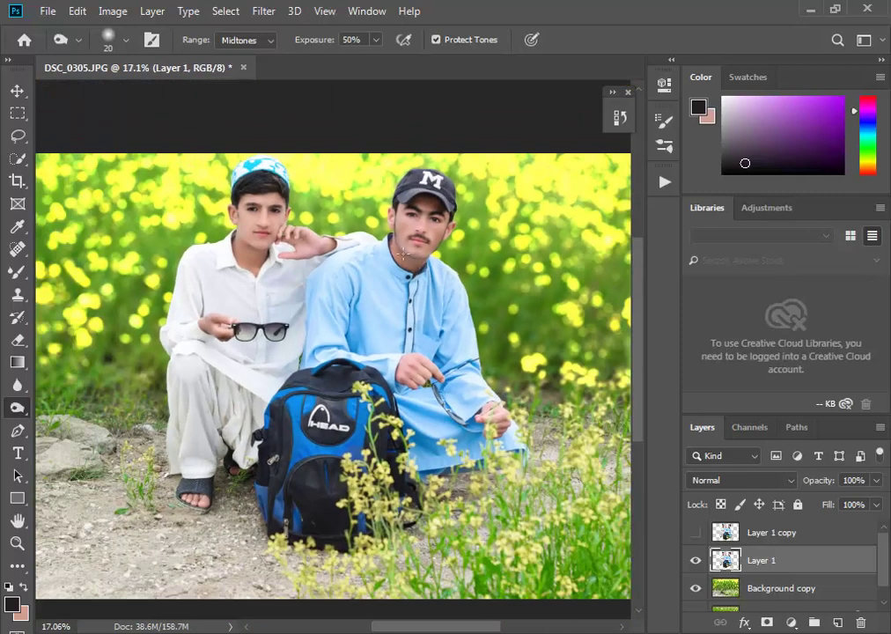
scroll(262, 227, "up", 1)
scroll(263, 227, "up", 1)
scroll(244, 279, "down", 2)
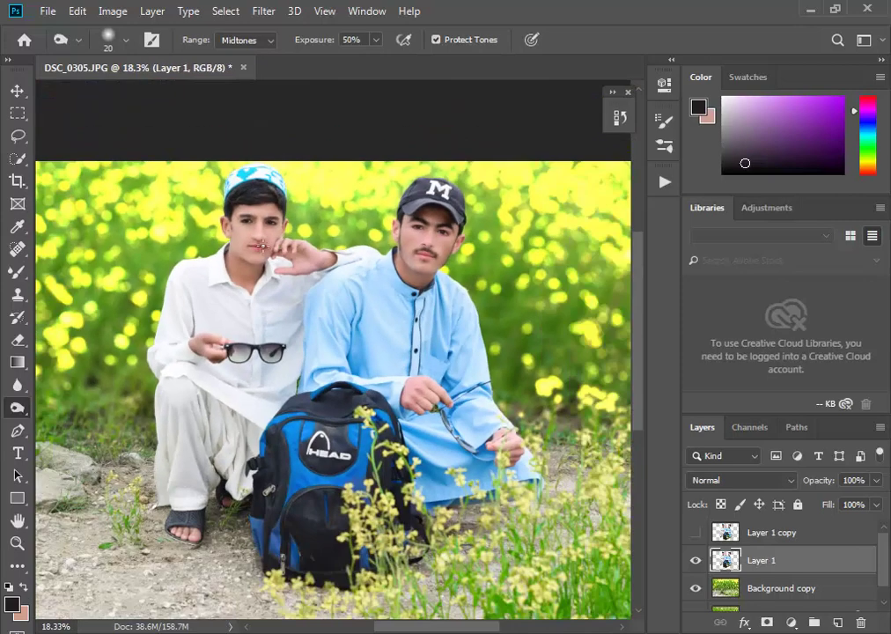
scroll(262, 236, "down", 1)
Apply Auto Contrast and then Auto Tone to the photo
left_click(15, 93)
scroll(215, 161, "up", 1)
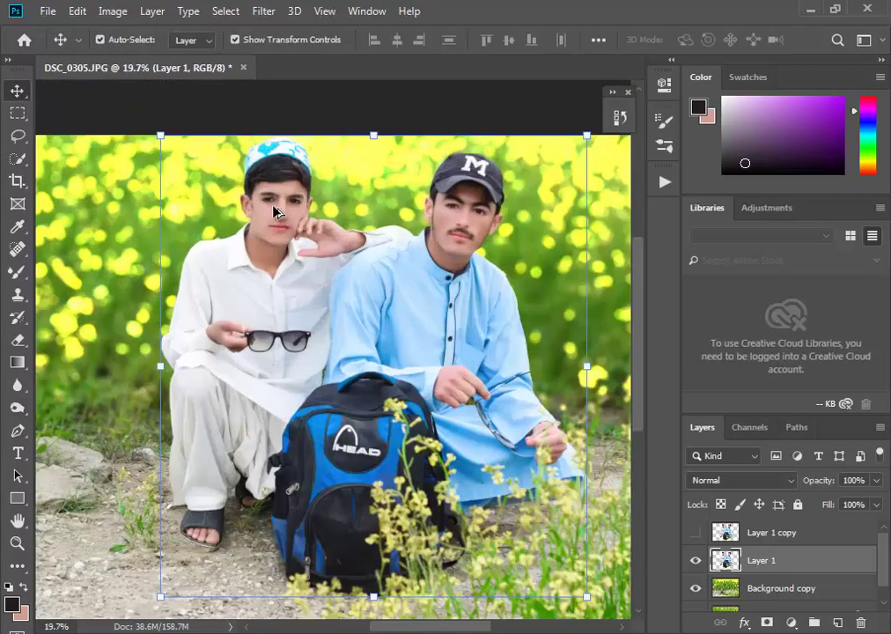
scroll(225, 182, "up", 1)
left_click(107, 11)
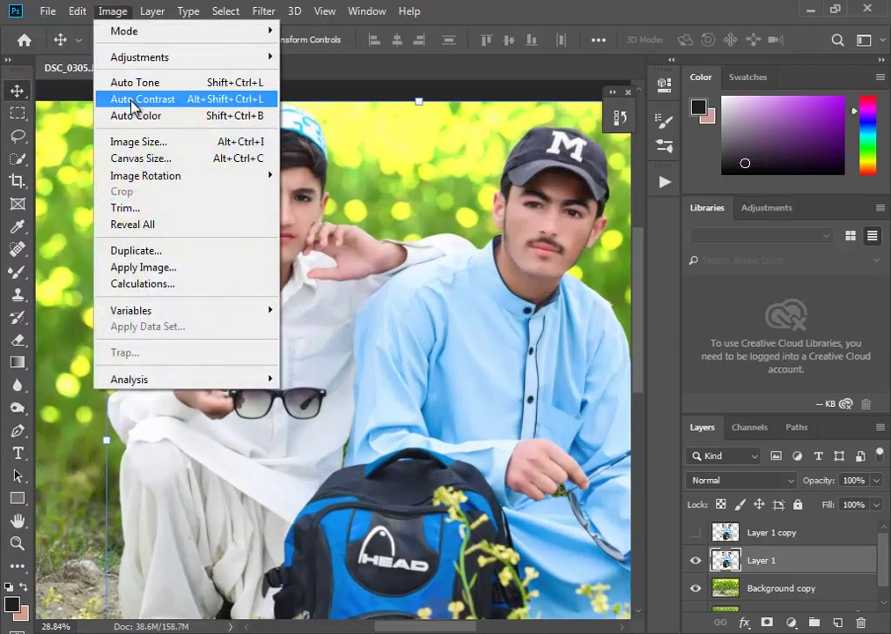
left_click(137, 92)
left_click(114, 11)
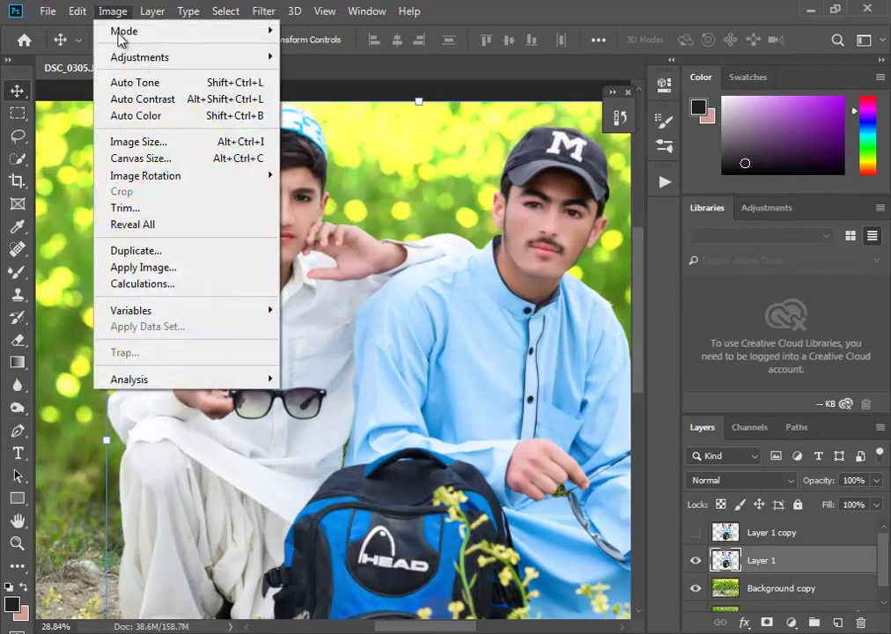
left_click(122, 80)
scroll(333, 192, "down", 1)
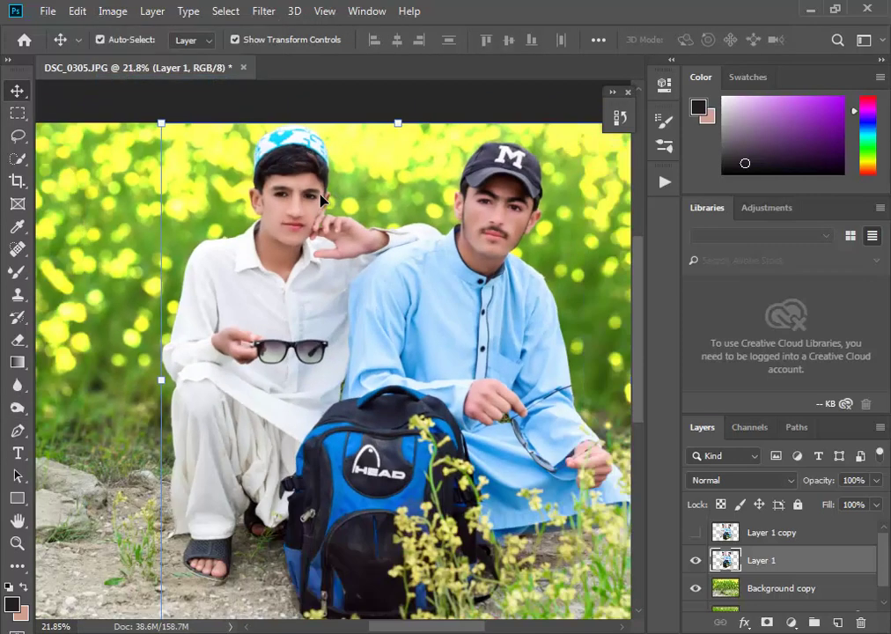
scroll(298, 184, "up", 2)
scroll(298, 185, "up", 2)
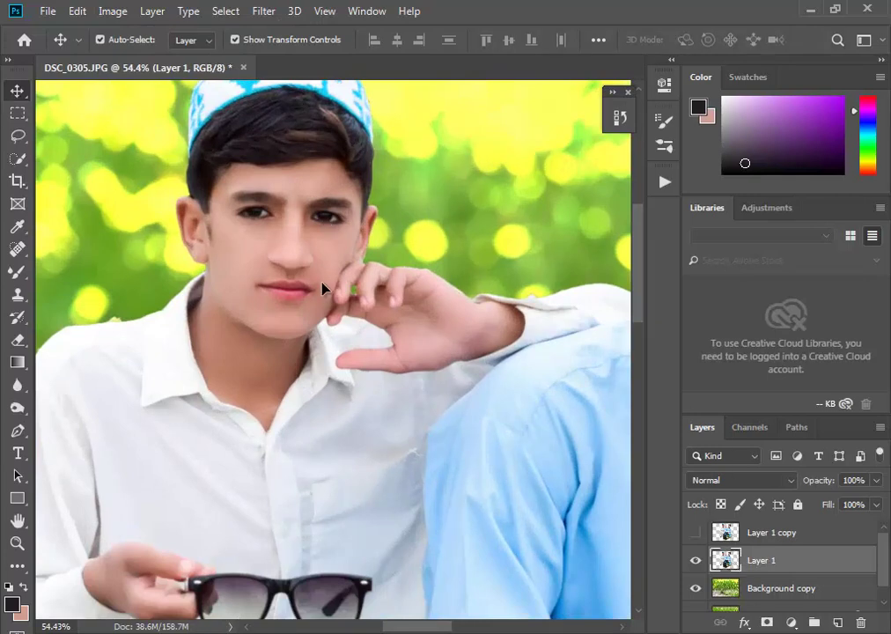
Open Levels on Layer 1 and lower the output white level to 246
left_click(16, 112)
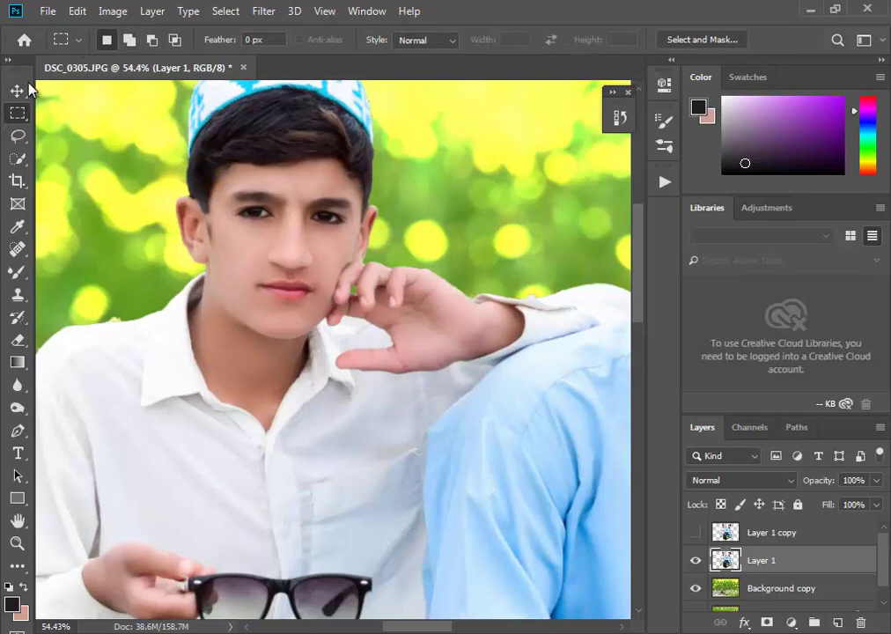
left_click(17, 90)
left_click(112, 11)
mouse_move(140, 57)
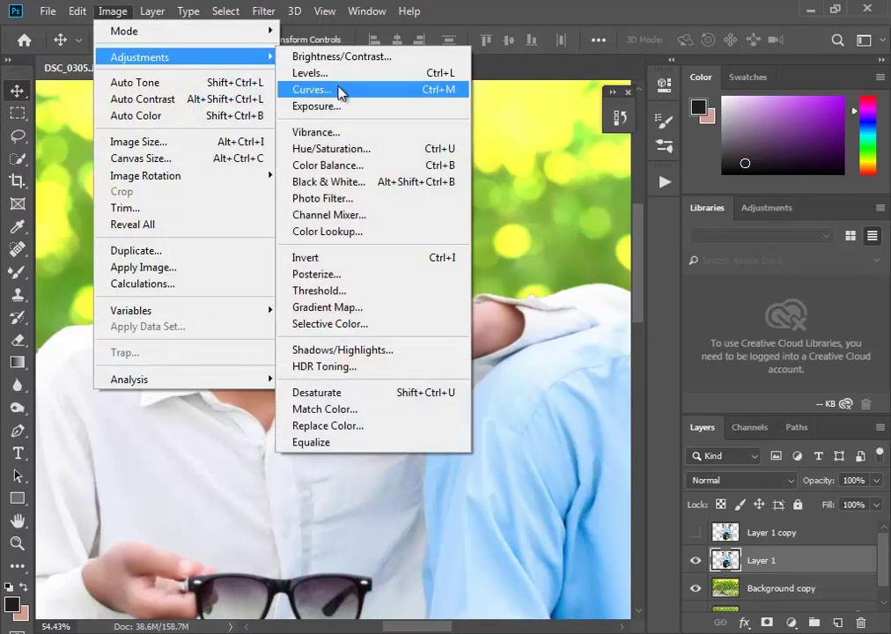
left_click(338, 73)
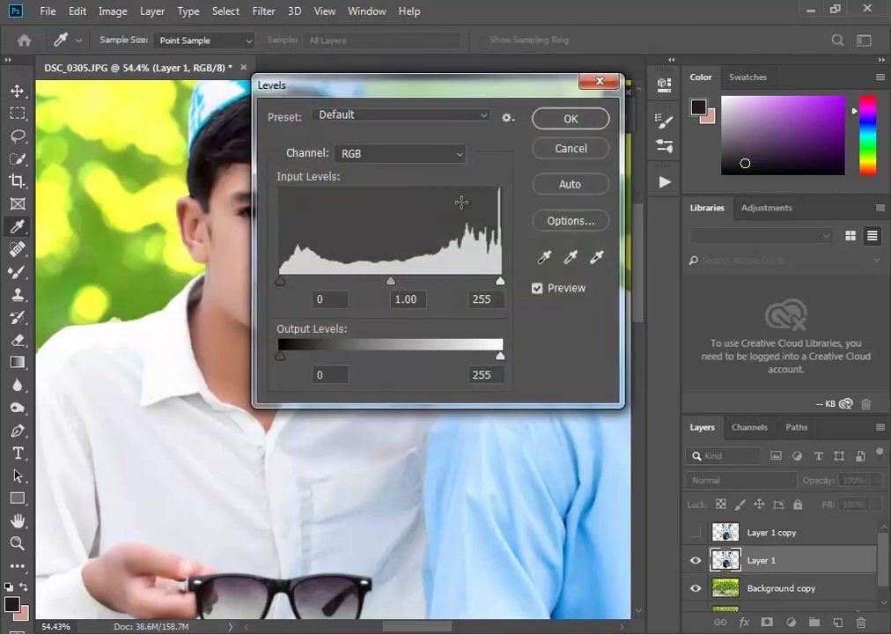
left_click_drag(463, 91, 762, 146)
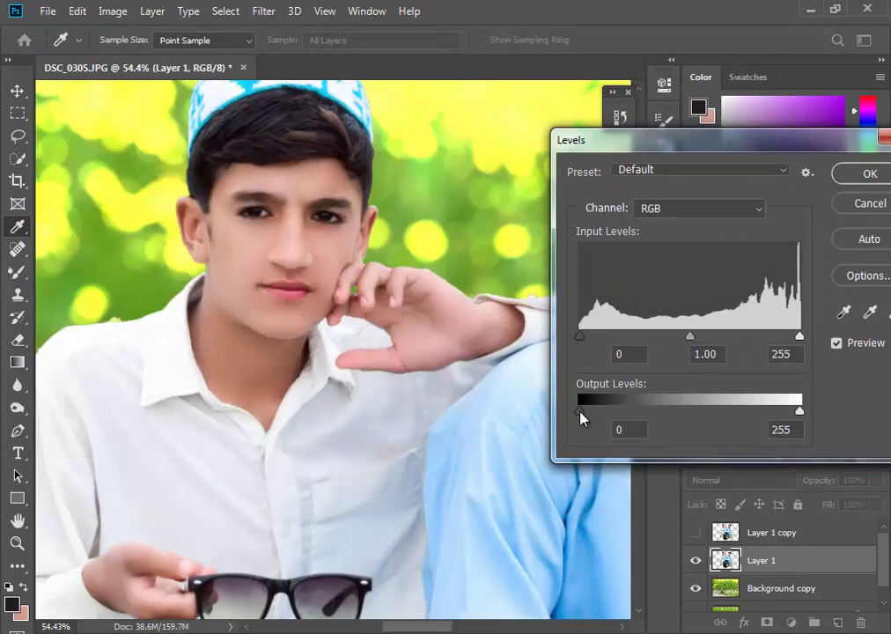
mouse_move(582, 411)
left_mouse_down()
mouse_move(614, 420)
mouse_move(579, 417)
left_mouse_up()
mouse_move(799, 412)
left_mouse_down()
mouse_move(781, 414)
mouse_move(792, 414)
left_mouse_up()
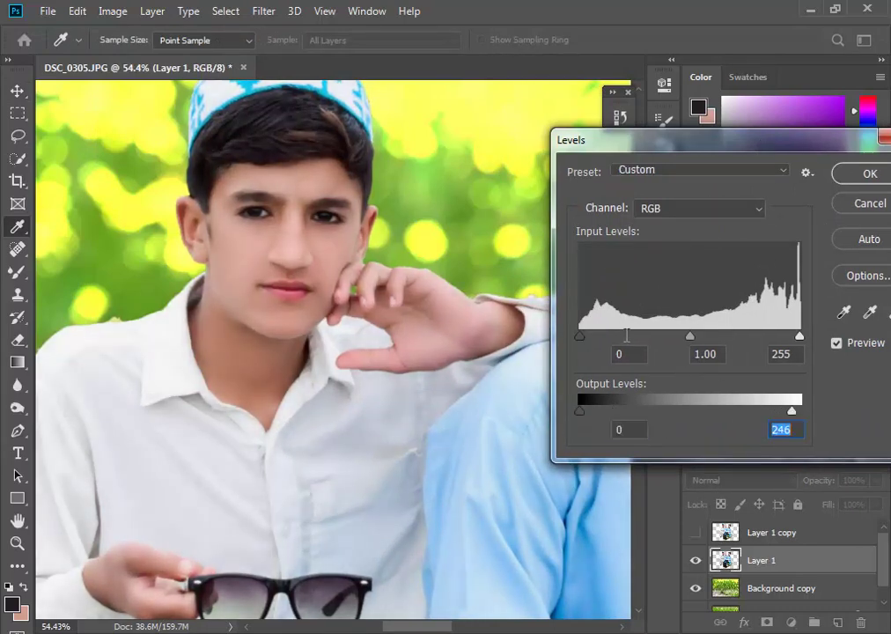
Keep Levels input values at 0 / 1.00 / 255 and apply the adjustment
mouse_move(579, 344)
left_mouse_down()
mouse_move(603, 342)
mouse_move(589, 343)
left_mouse_up()
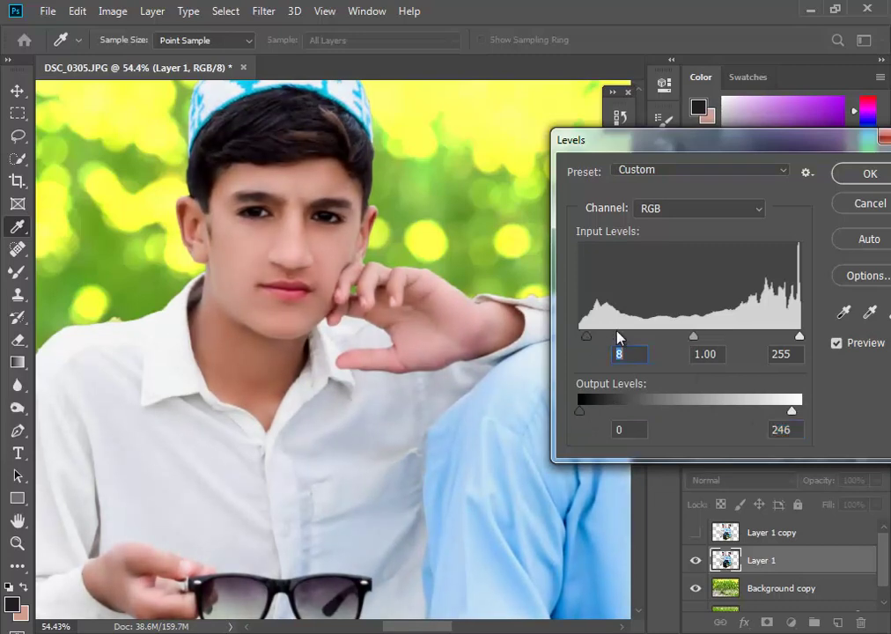
left_click_drag(713, 342, 681, 340)
left_click_drag(590, 343, 568, 343)
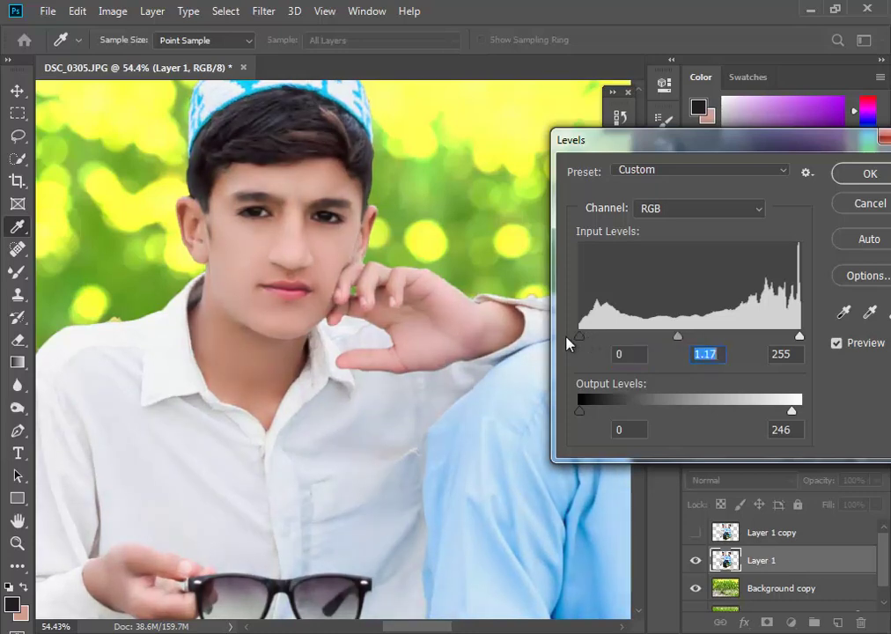
mouse_move(685, 342)
left_mouse_down()
mouse_move(696, 341)
mouse_move(669, 343)
mouse_move(697, 343)
left_mouse_up()
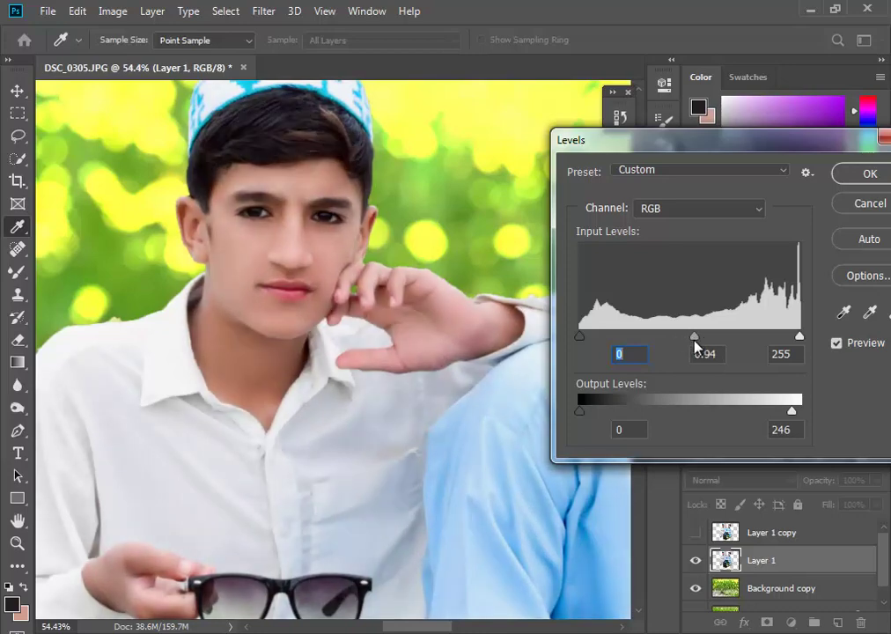
left_click_drag(573, 140, 417, 139)
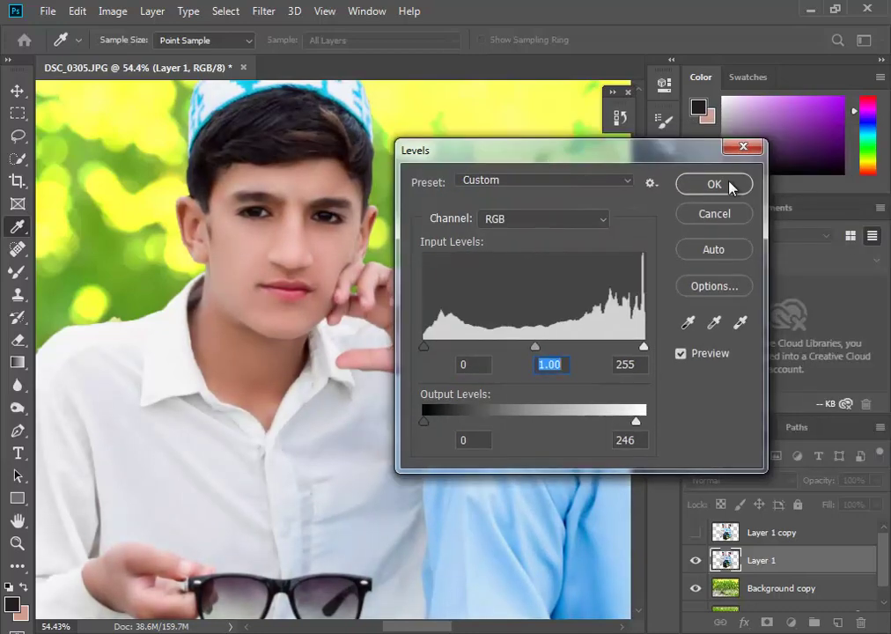
left_click(732, 185)
scroll(376, 250, "down", 5)
scroll(296, 261, "down", 1)
Deselect Layer 1 and create a new empty Layer 2 on top
scroll(297, 260, "down", 2)
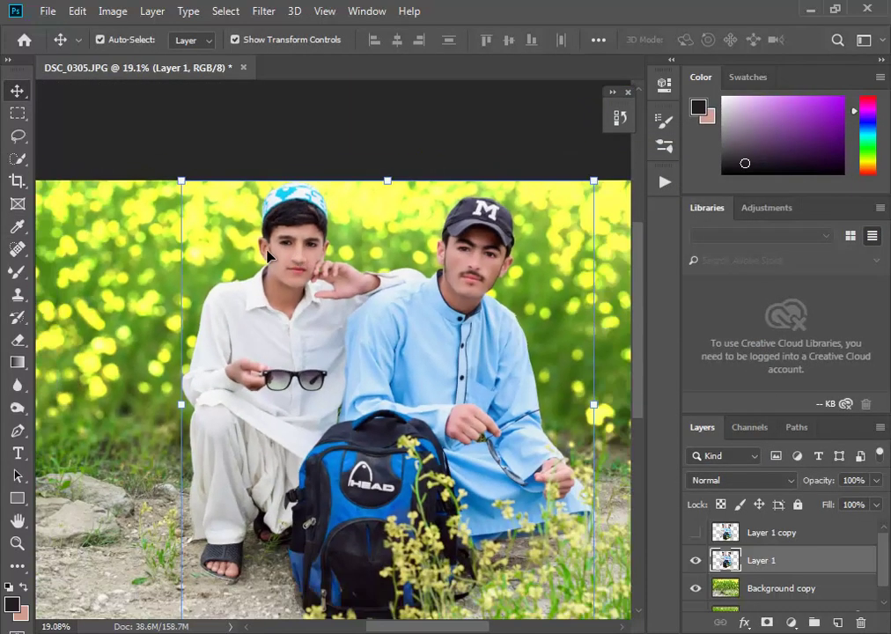
scroll(238, 253, "down", 1)
left_click(328, 139)
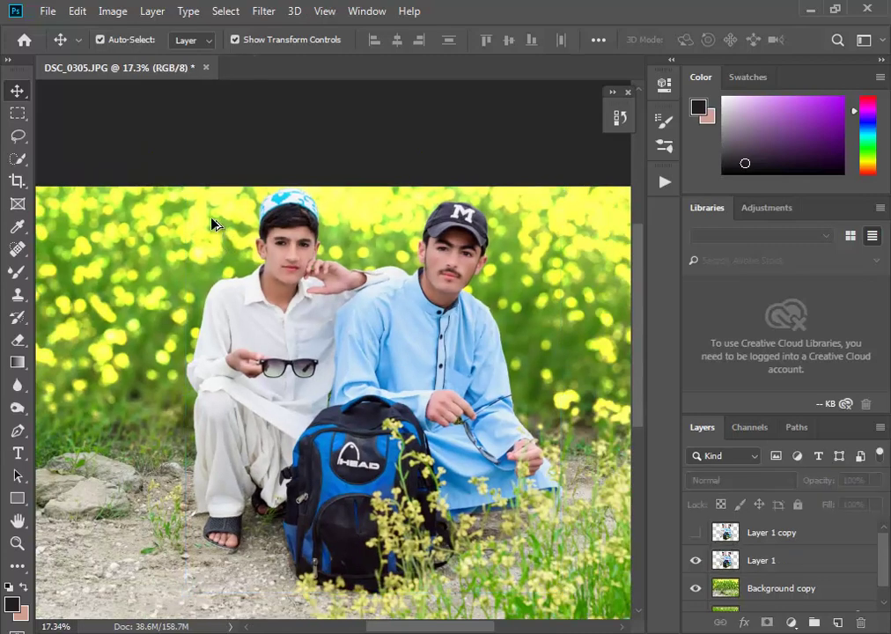
scroll(213, 220, "down", 3)
scroll(339, 190, "up", 1)
scroll(342, 219, "down", 1)
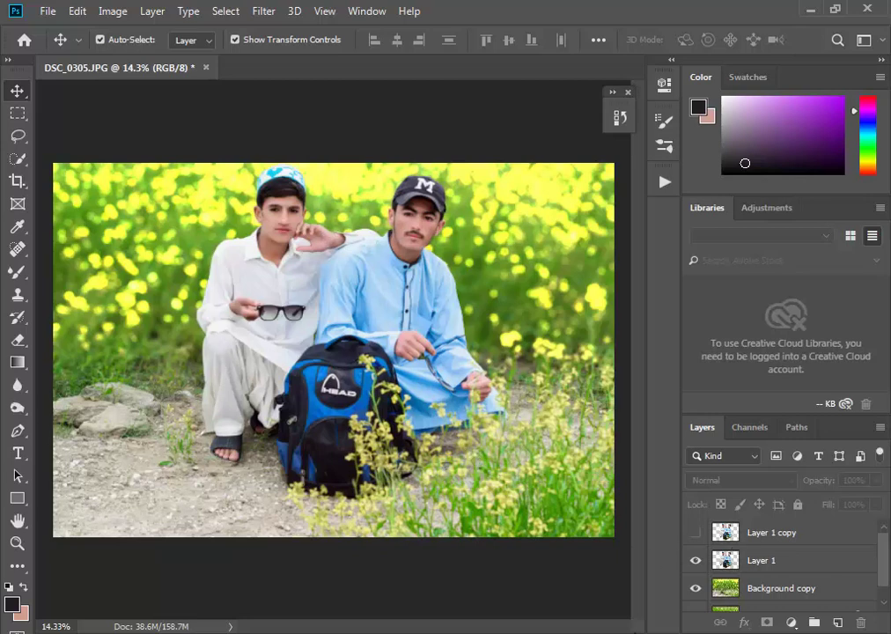
left_click(836, 623)
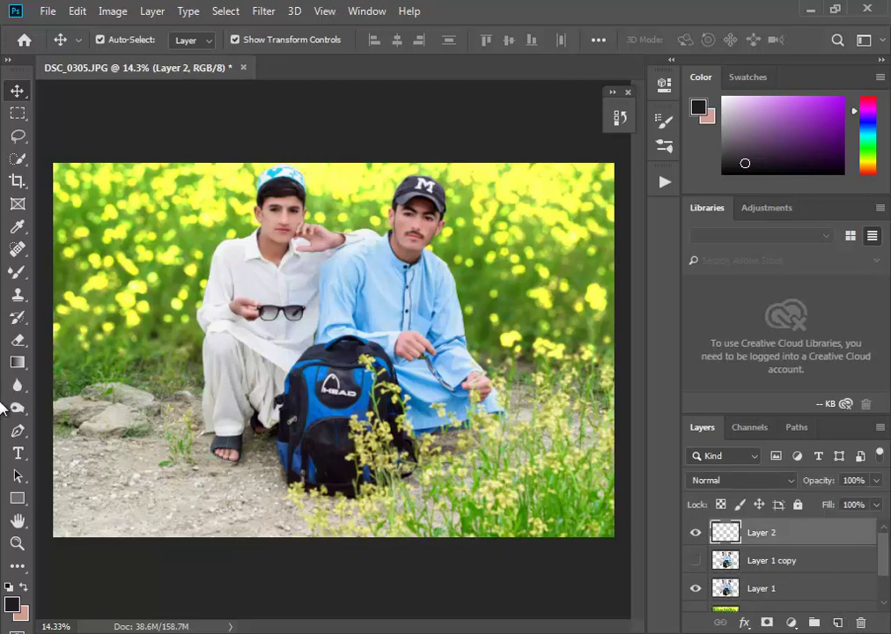
Choose the Brush Tool with bright yellow #e4ec13 as the foreground colour
left_click(17, 271)
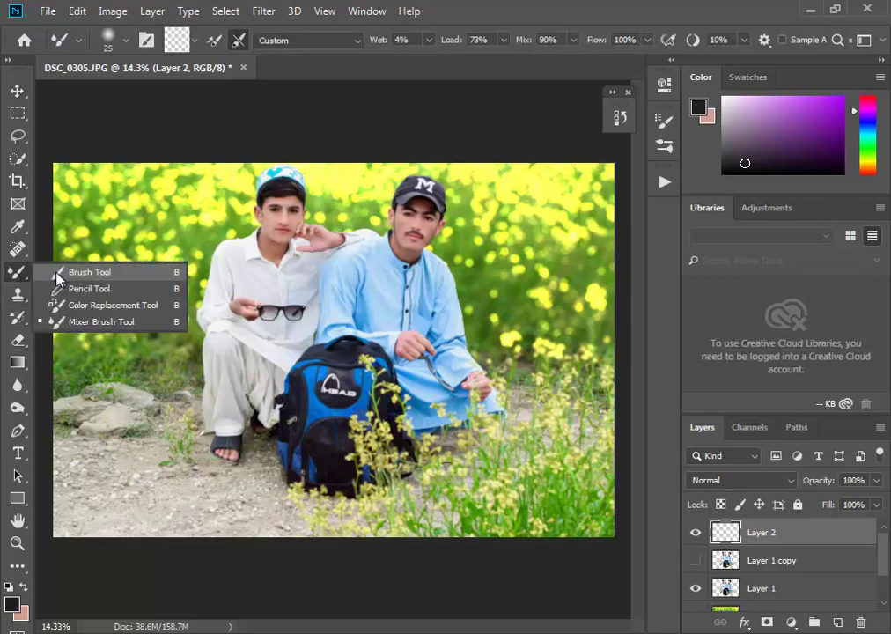
left_click(56, 275)
left_click(11, 605)
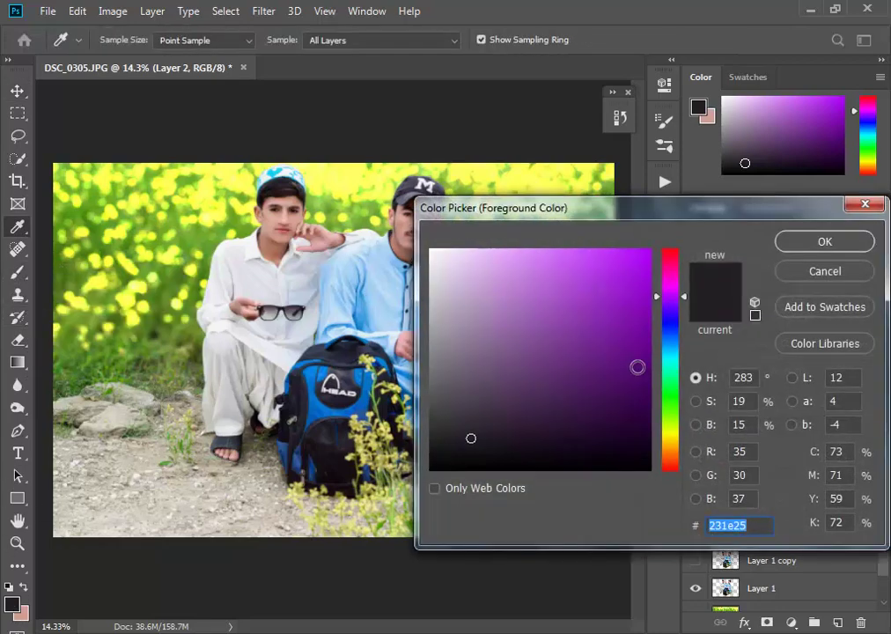
left_click(674, 432)
left_click(636, 266)
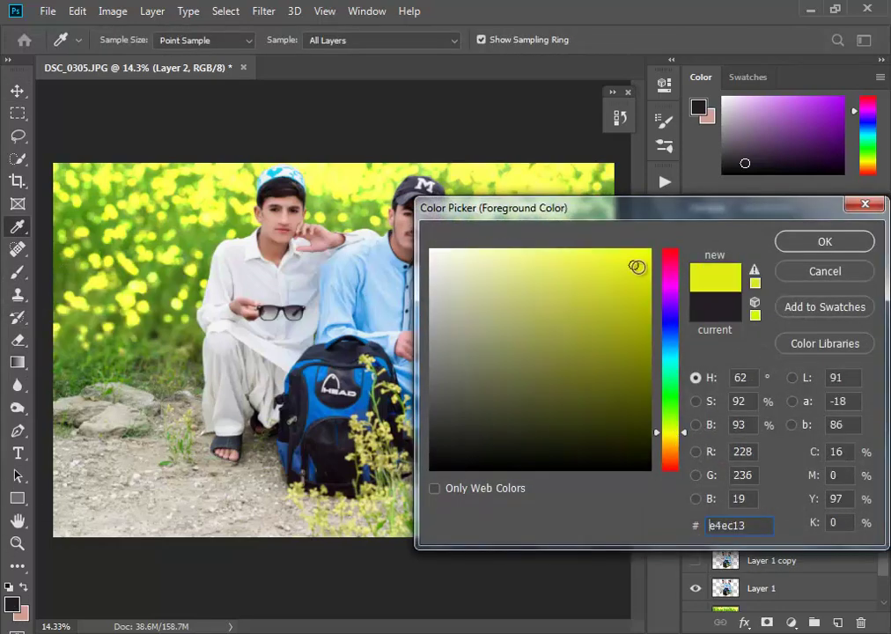
left_click(817, 239)
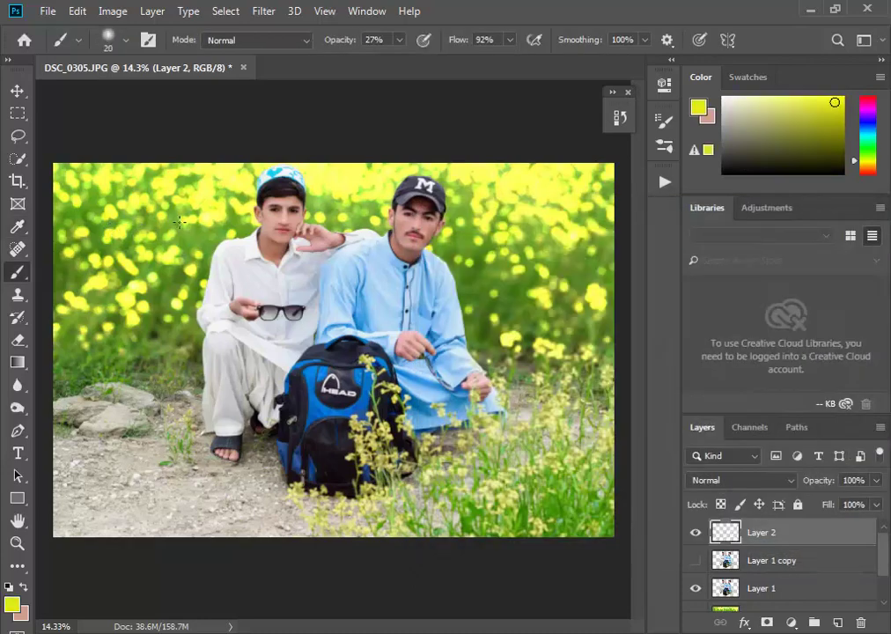
Paint yellow over the lower-left ground with a 900 px brush and set Layer 2 to Overlay
key("bracketright")
key("bracketright")
key("bracketright")
key("bracketright")
key("bracketright")
key("bracketright")
key("bracketright")
key("bracketright")
key("bracketright")
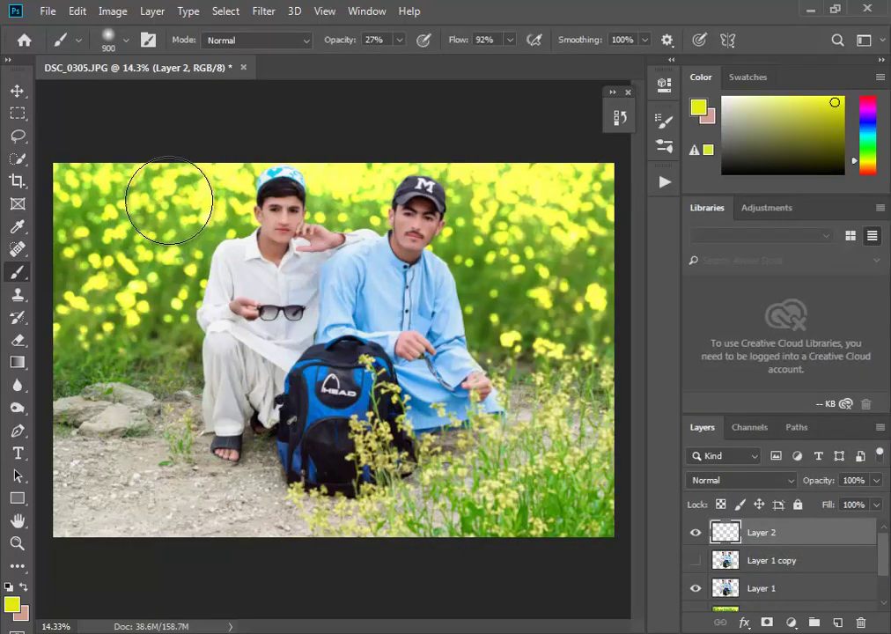
key("bracketright")
key("bracketright")
key("bracketright")
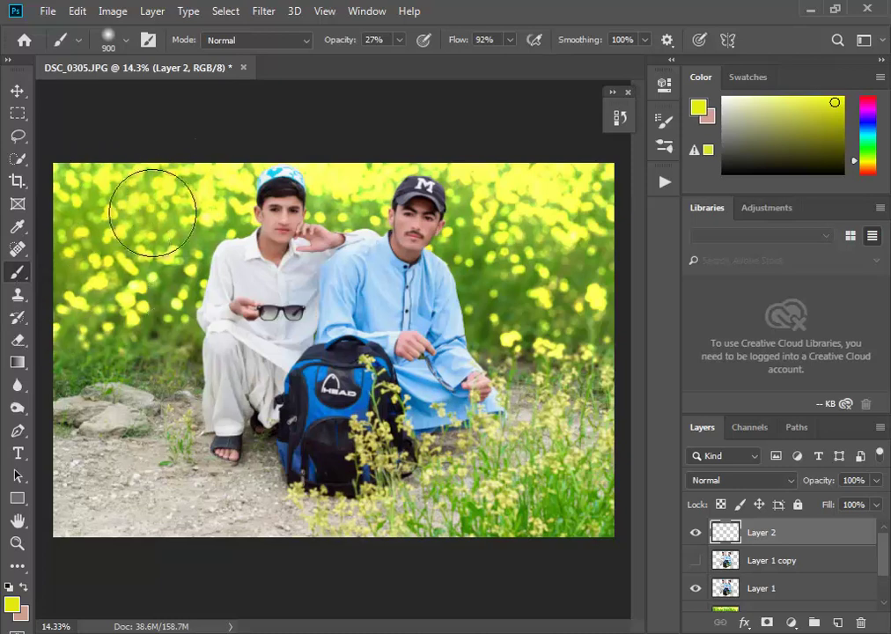
left_click_drag(100, 515, 115, 448)
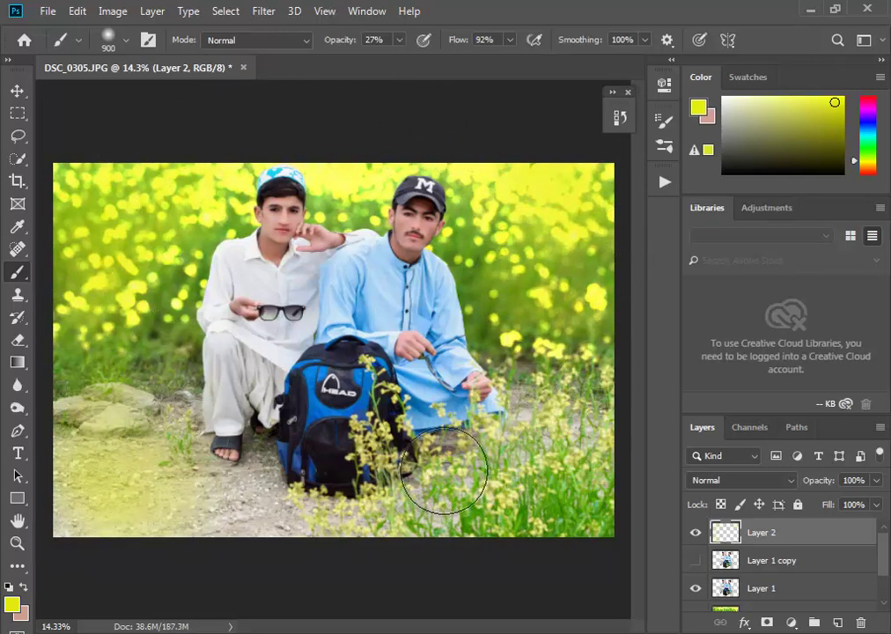
left_click(17, 91)
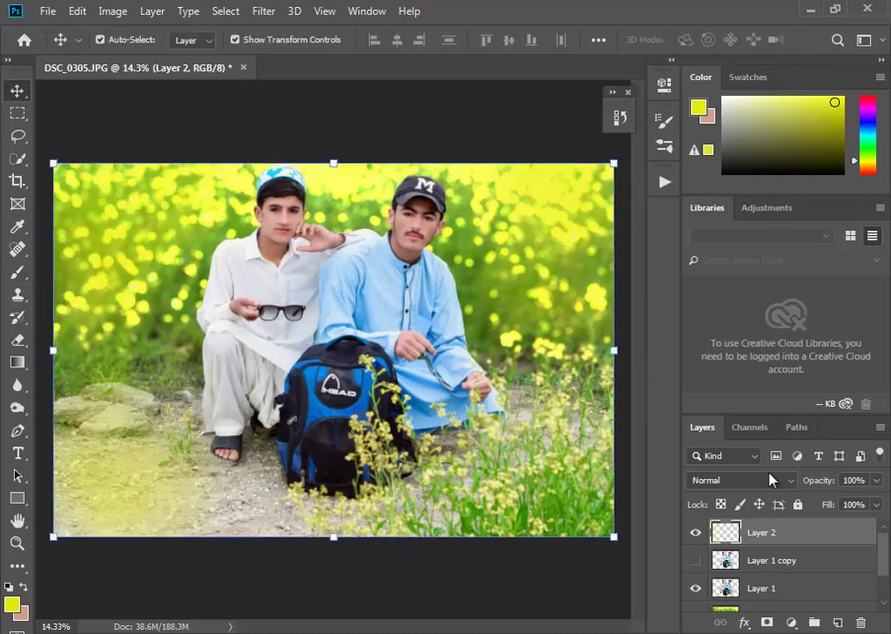
left_click(770, 479)
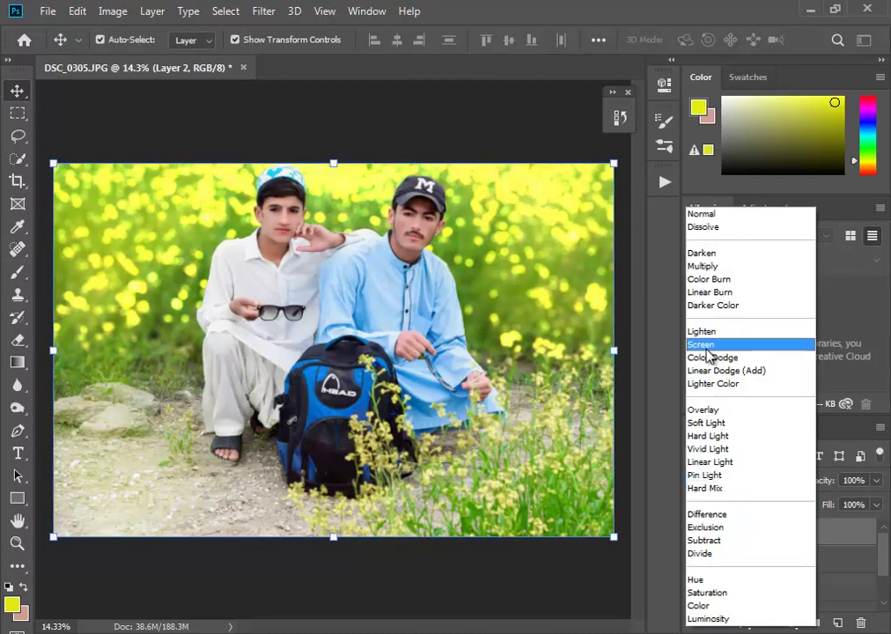
left_click(714, 417)
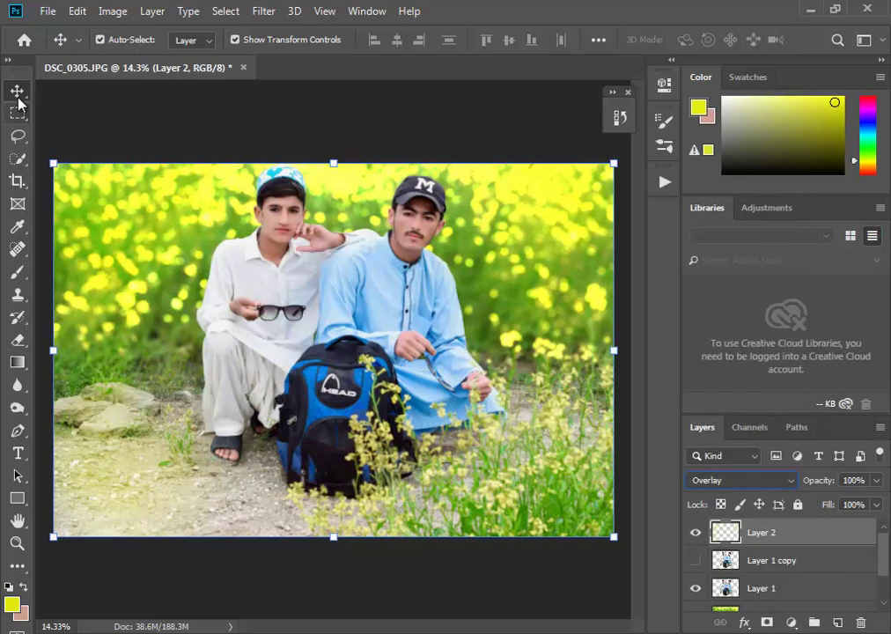
Add an empty Layer 3 at the top and make Background copy the active layer
left_click(123, 82)
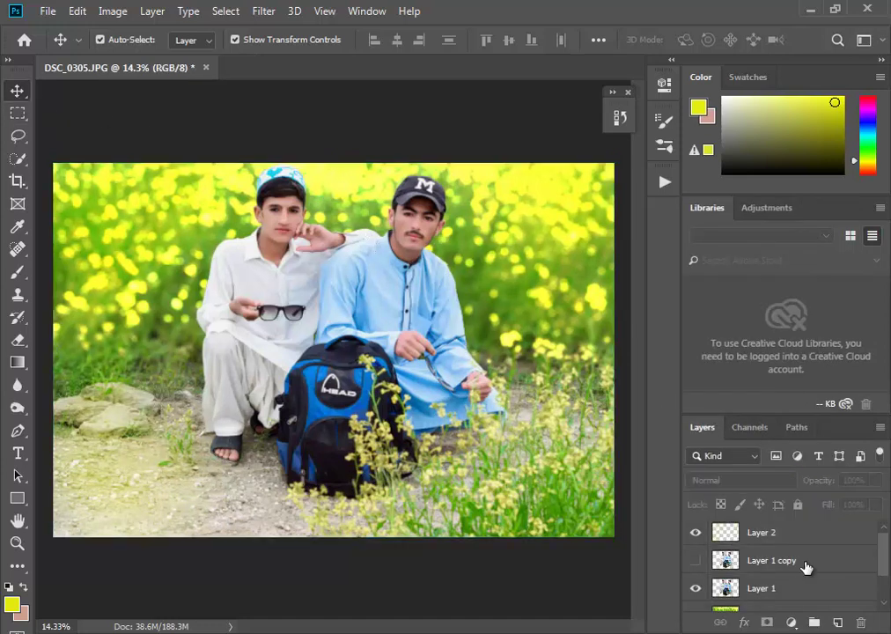
left_click(839, 624)
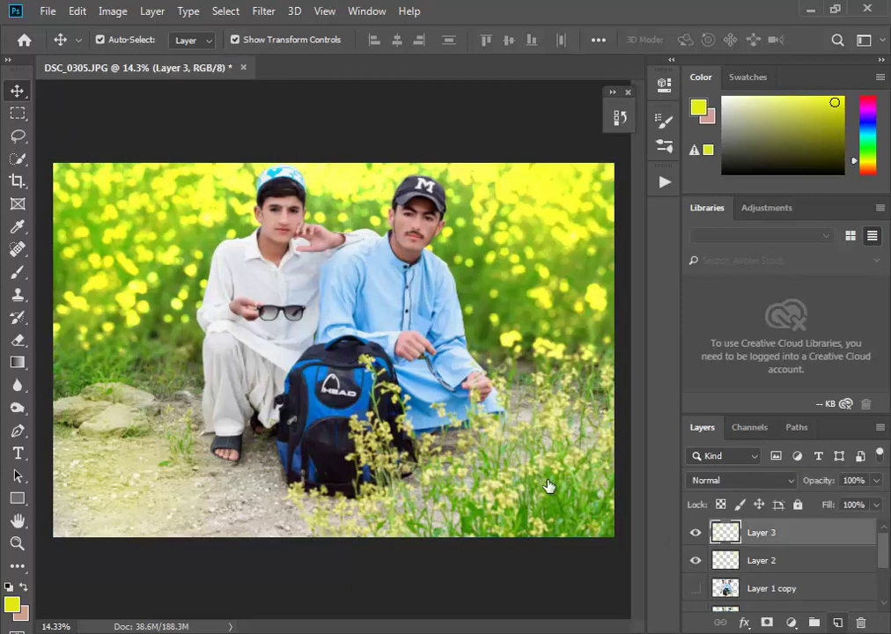
left_click(15, 280)
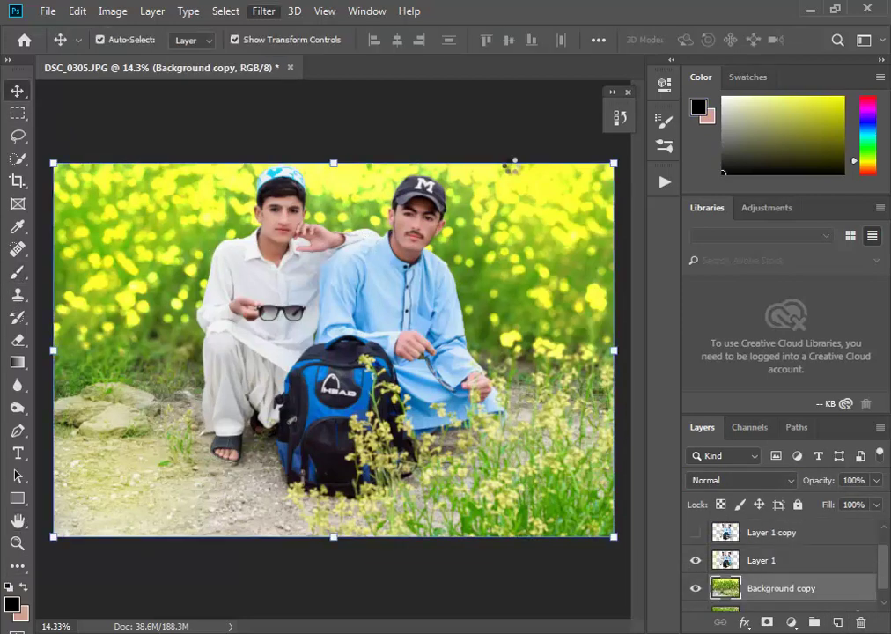
key("shift+ctrl+a")
In Camera Raw HSL, darken the Greens luminance to -35
left_click(767, 189)
left_click(787, 190)
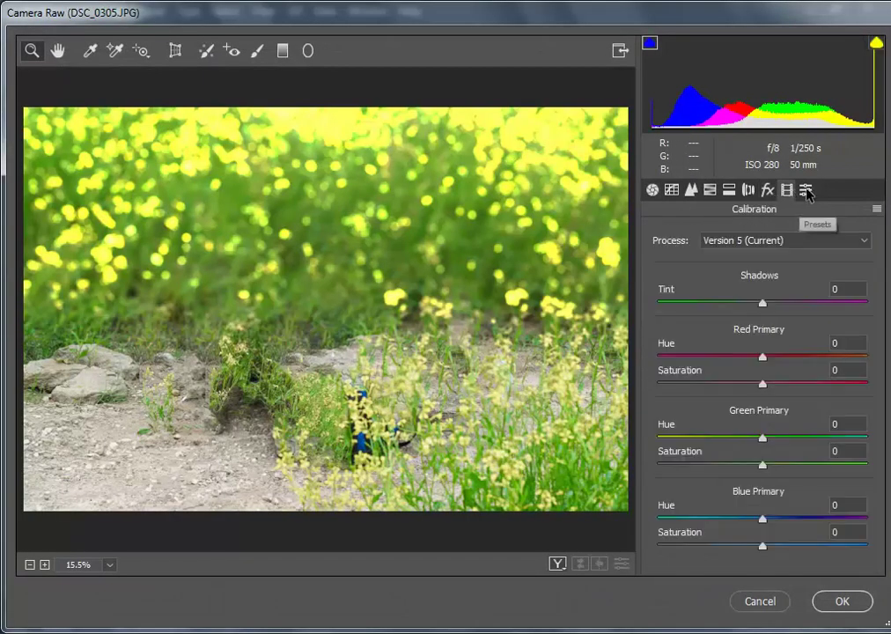
left_click(806, 190)
left_click(767, 190)
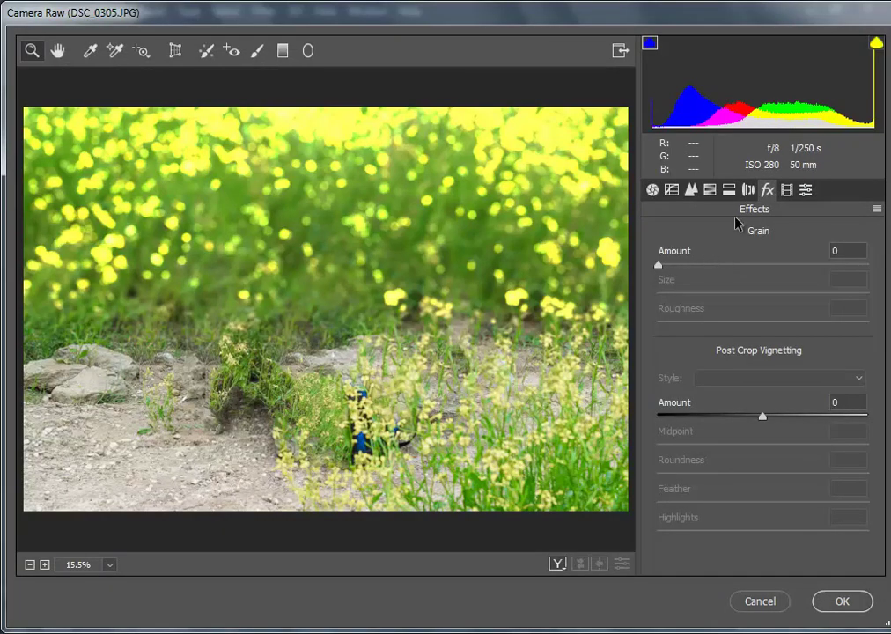
left_click(747, 190)
left_click(729, 190)
left_click(710, 190)
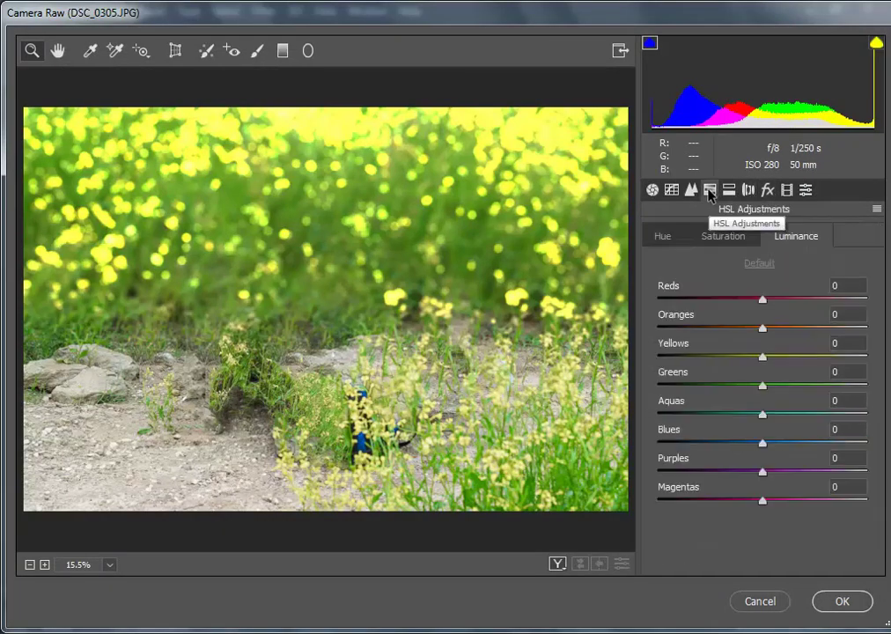
mouse_move(763, 384)
left_mouse_down()
mouse_move(785, 390)
mouse_move(727, 389)
left_mouse_up()
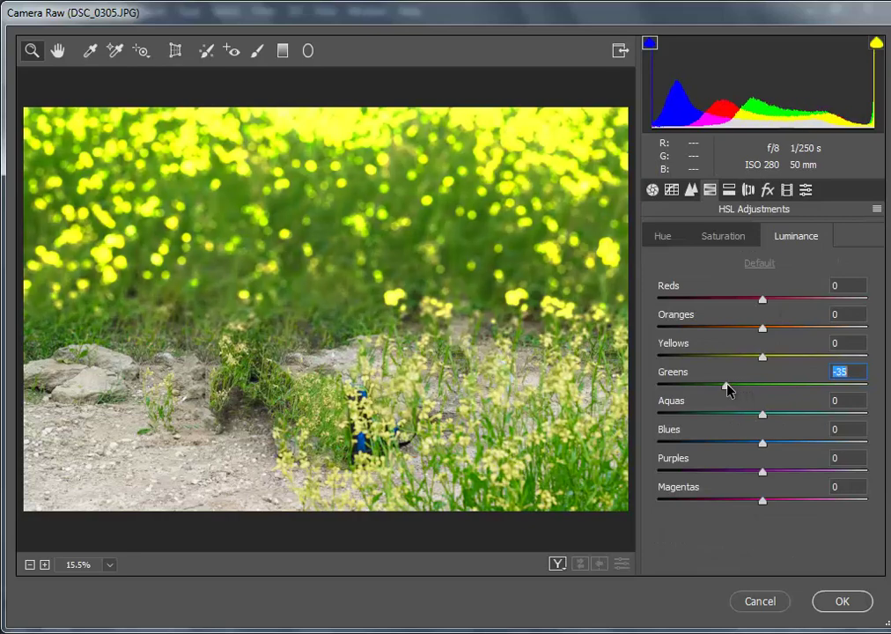
Boost Yellows and Greens saturation and shift the Yellows hue to -63
left_click(723, 236)
mouse_move(788, 384)
left_mouse_down()
mouse_move(761, 387)
mouse_move(810, 386)
left_mouse_up()
mouse_move(763, 357)
left_mouse_down()
mouse_move(855, 354)
mouse_move(695, 358)
left_mouse_up()
left_click(663, 236)
mouse_move(763, 385)
left_mouse_down()
mouse_move(809, 386)
mouse_move(745, 386)
mouse_move(742, 394)
left_mouse_up()
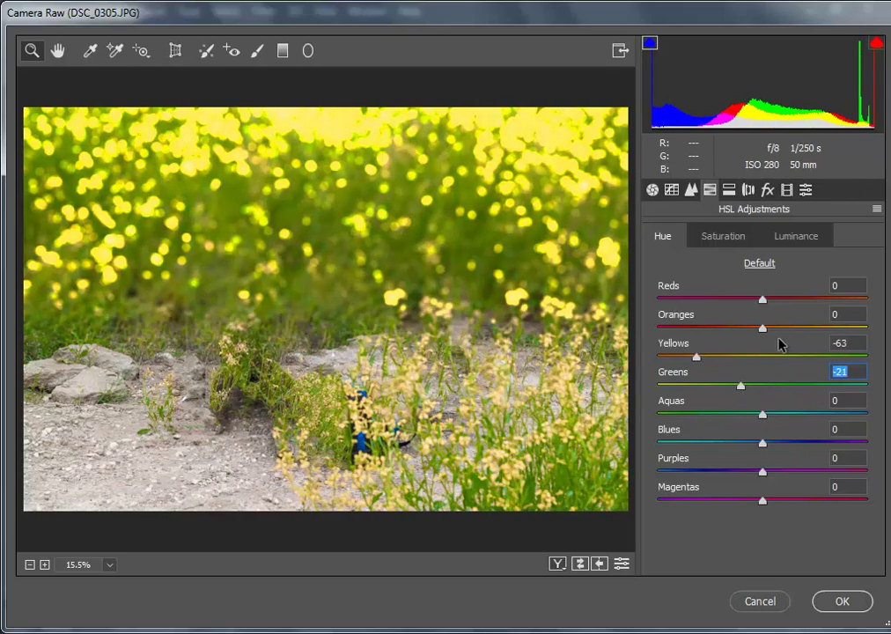
Add film grain of 8 to the background copy
left_click(748, 190)
left_click(767, 191)
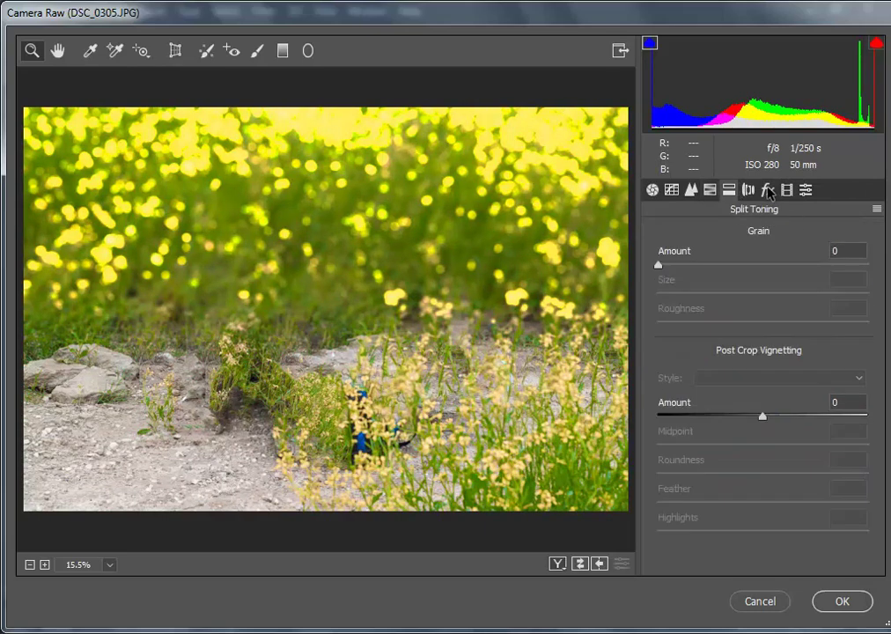
left_click(786, 190)
left_click(806, 190)
left_click(765, 192)
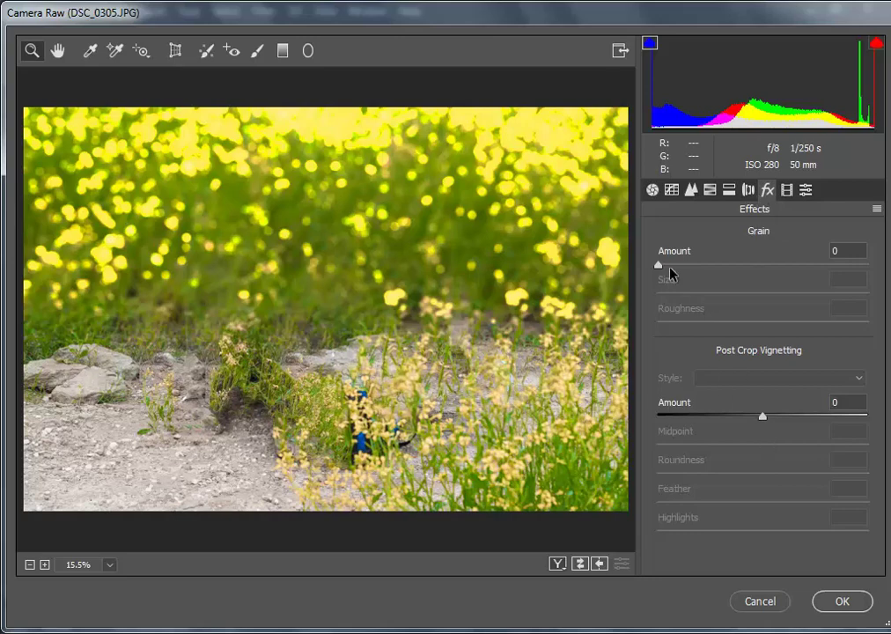
left_click_drag(658, 265, 676, 267)
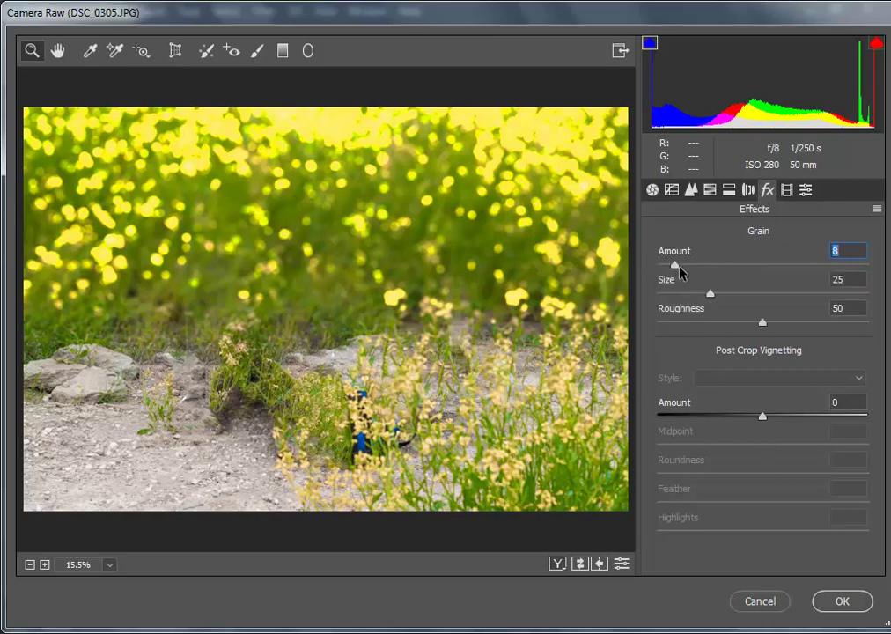
Set tone curve Highlights +38, Lights −26, Darks −37, Shadows +19 and apply Camera Raw
left_click(672, 190)
scroll(827, 456, "down", 1)
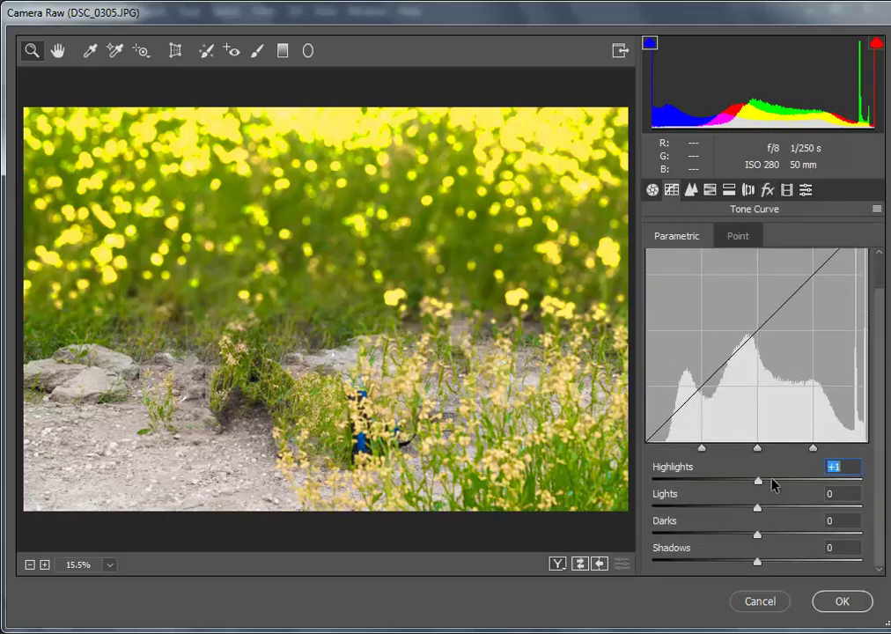
mouse_move(759, 481)
left_mouse_down()
mouse_move(798, 485)
mouse_move(794, 509)
mouse_move(707, 507)
mouse_move(734, 507)
mouse_move(724, 536)
mouse_move(697, 535)
mouse_move(719, 536)
left_mouse_up()
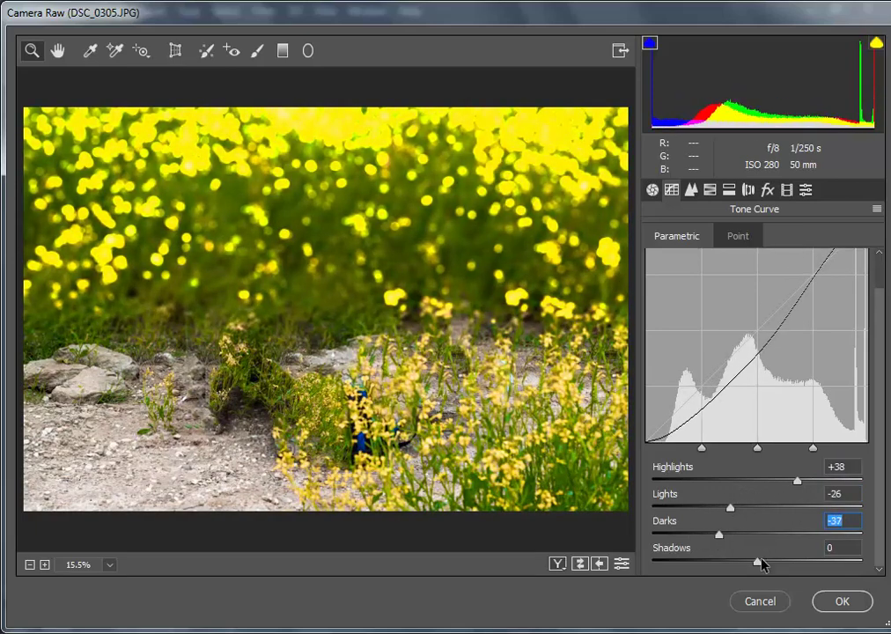
mouse_move(759, 562)
left_mouse_down()
mouse_move(742, 563)
mouse_move(777, 562)
left_mouse_up()
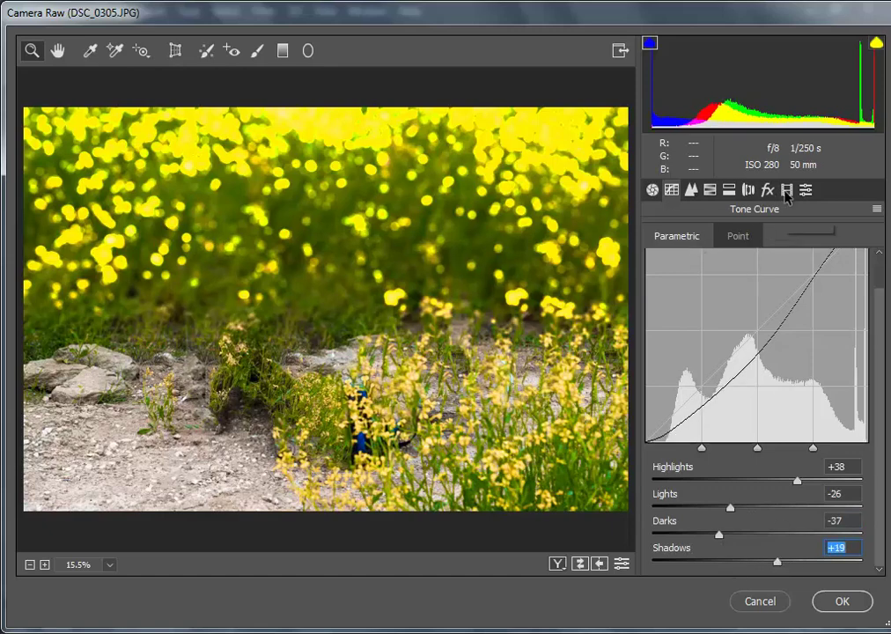
left_click(768, 189)
left_click(854, 601)
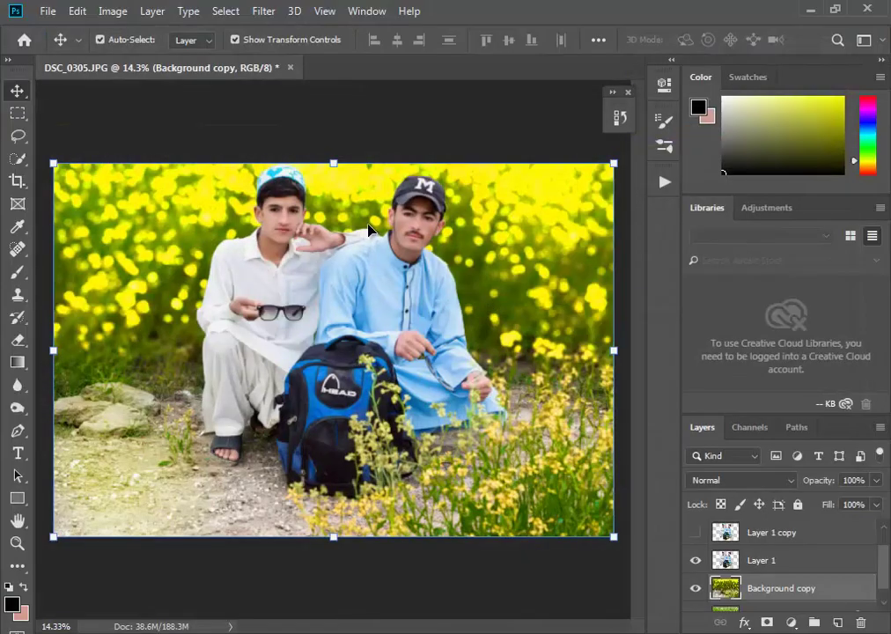
left_click(255, 13)
left_click(518, 257)
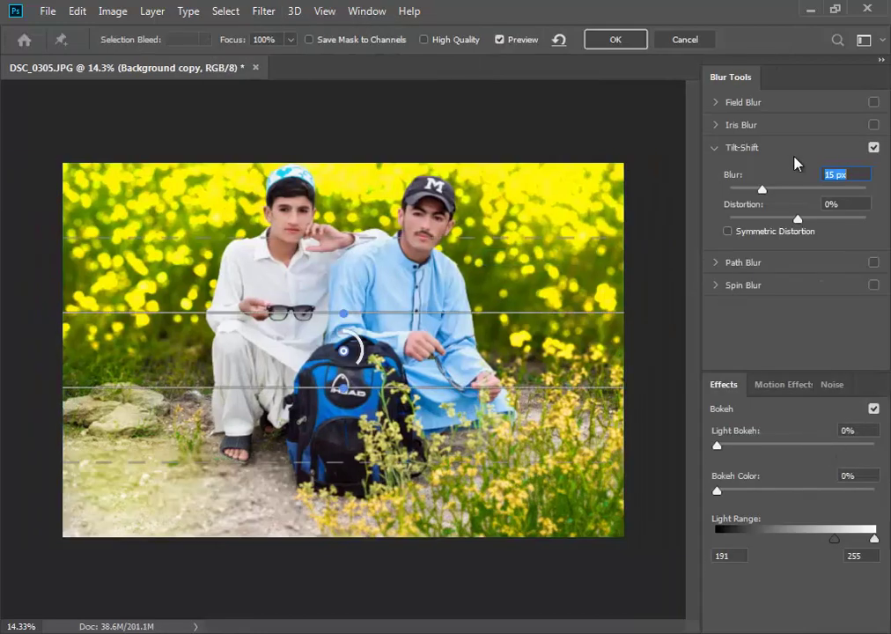
left_click(744, 126)
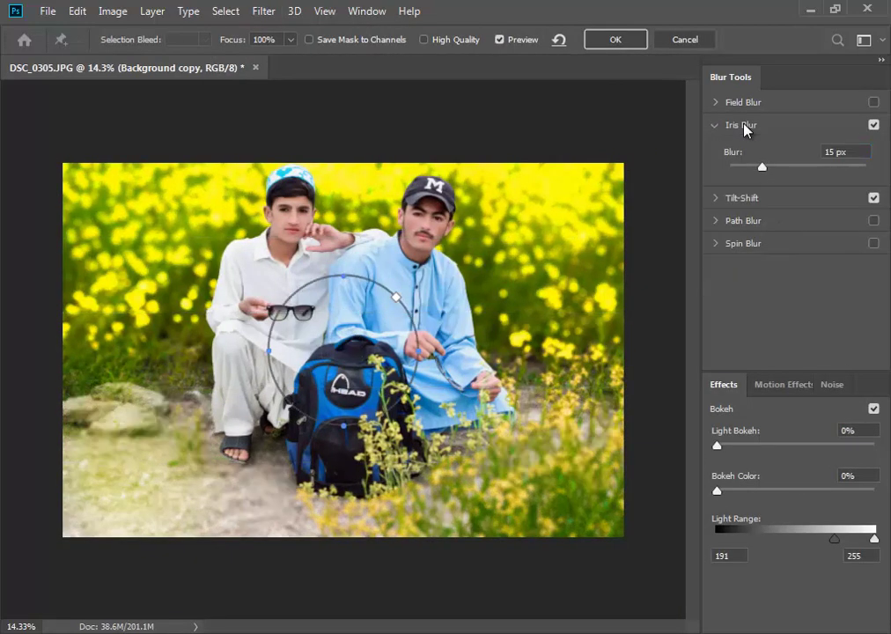
left_click(743, 104)
left_click(746, 200)
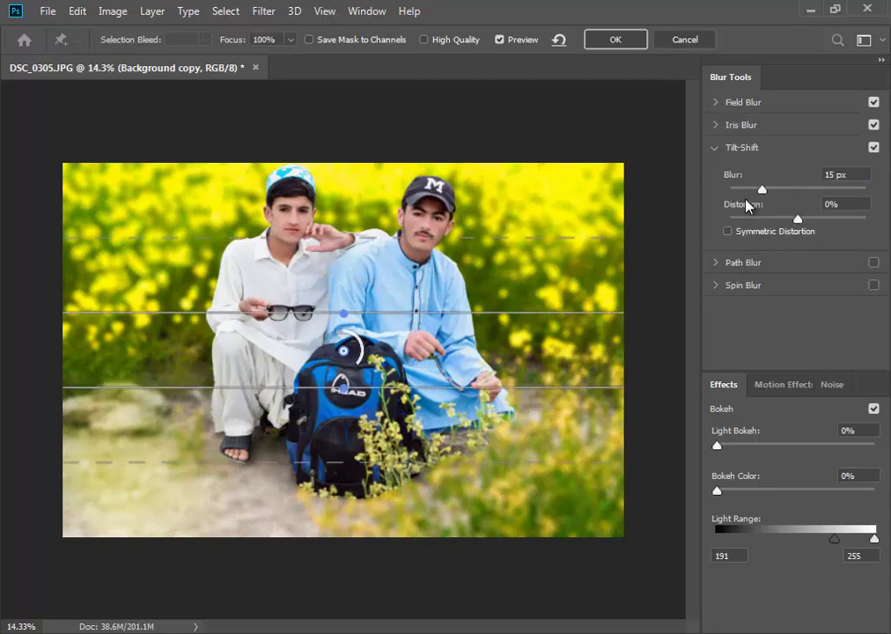
left_click(874, 125)
left_click(873, 102)
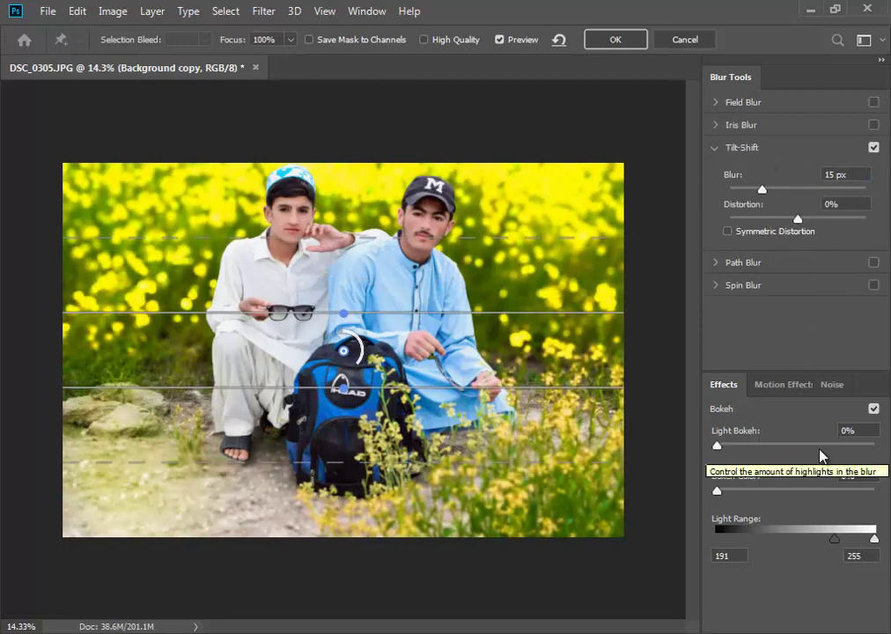
left_click(685, 40)
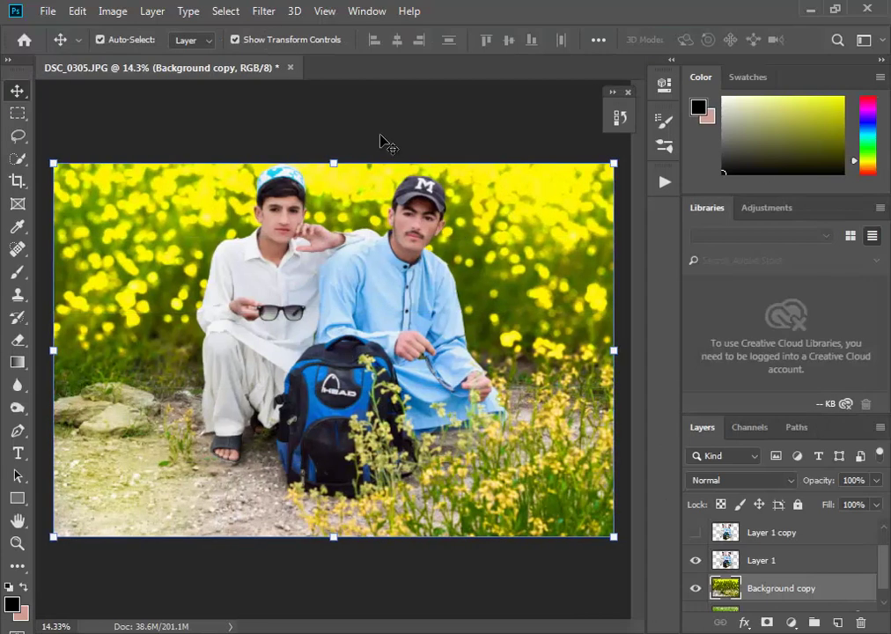
Reopen the Camera Raw filter on the Background copy layer
left_click(264, 12)
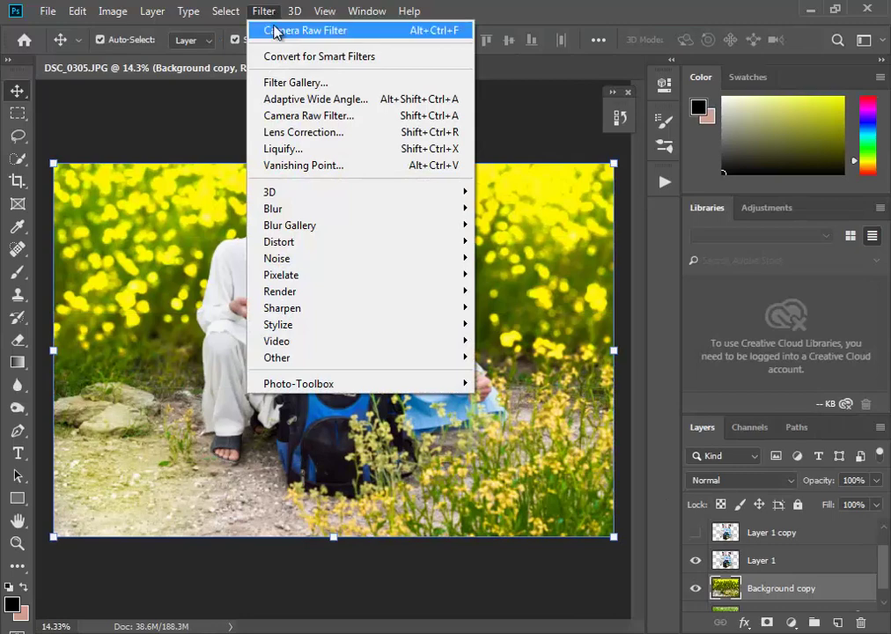
left_click(330, 150)
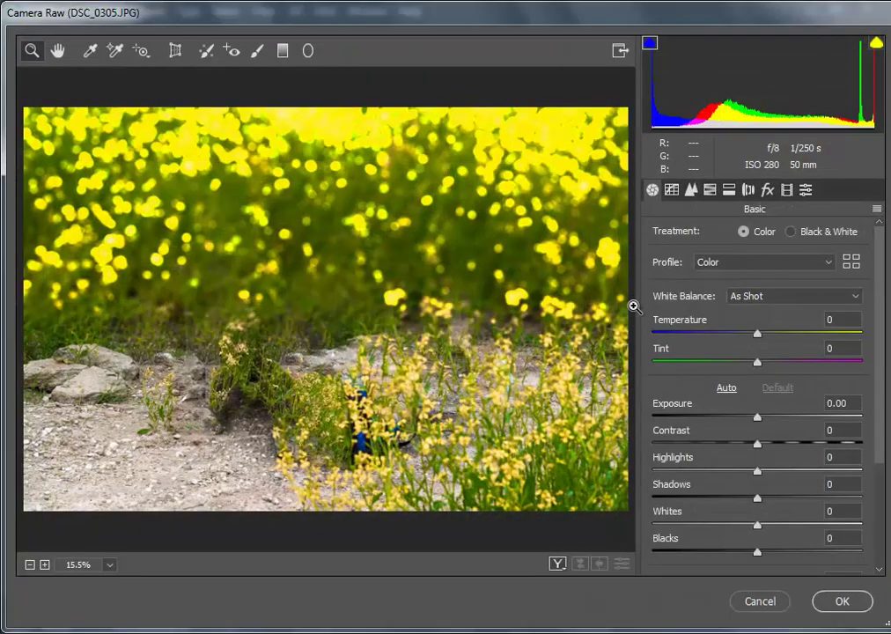
left_click(768, 190)
left_click(787, 190)
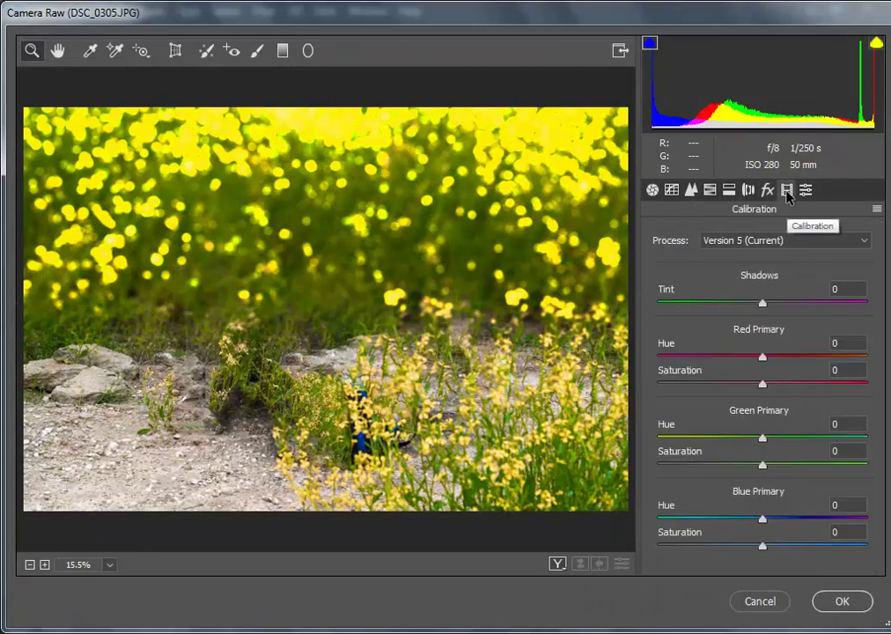
left_click(806, 190)
left_click(672, 191)
left_click(691, 190)
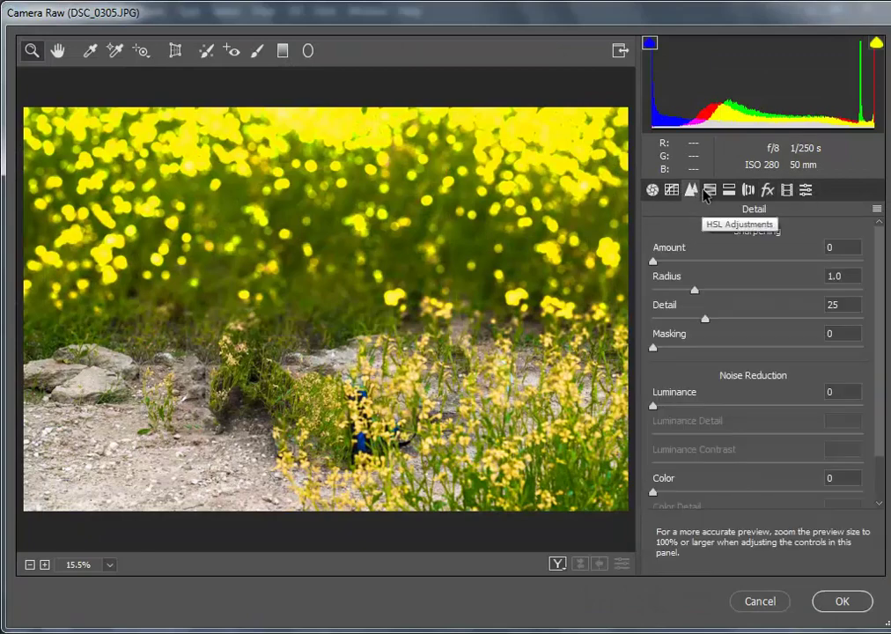
left_click(710, 190)
left_click(729, 190)
Set vignetting amount -100, green fringe 1 and Yellows hue -41
left_click(748, 190)
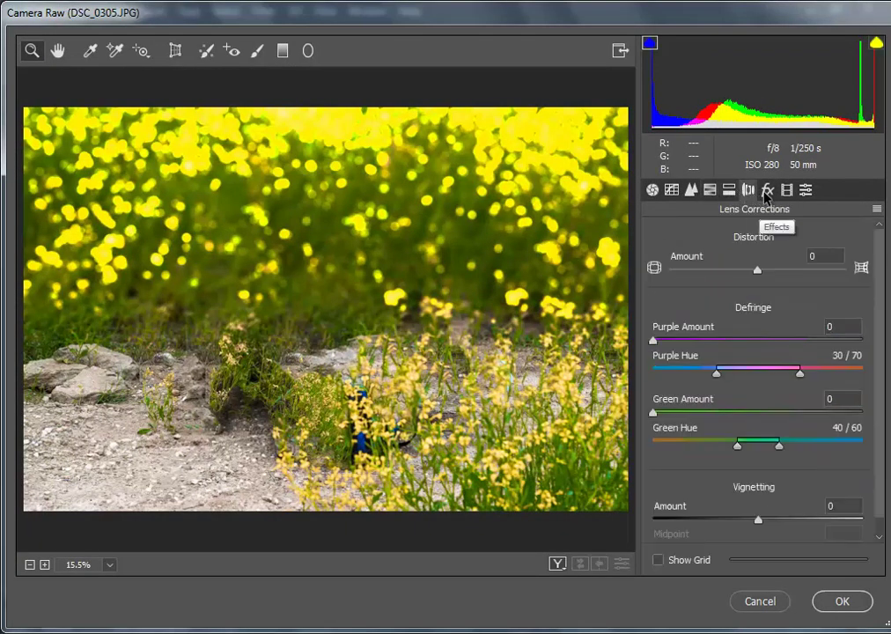
scroll(791, 450, "down", 1)
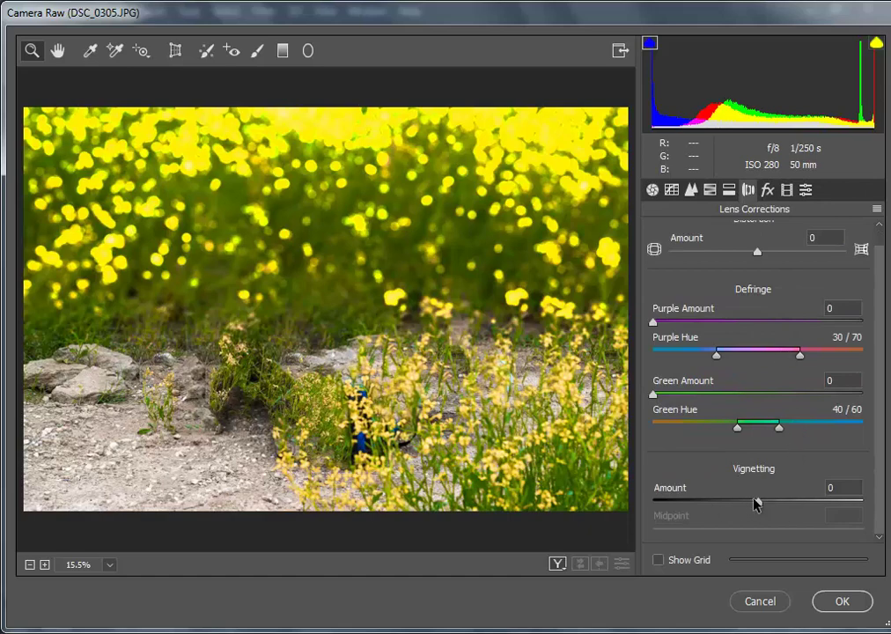
left_click_drag(756, 502, 640, 502)
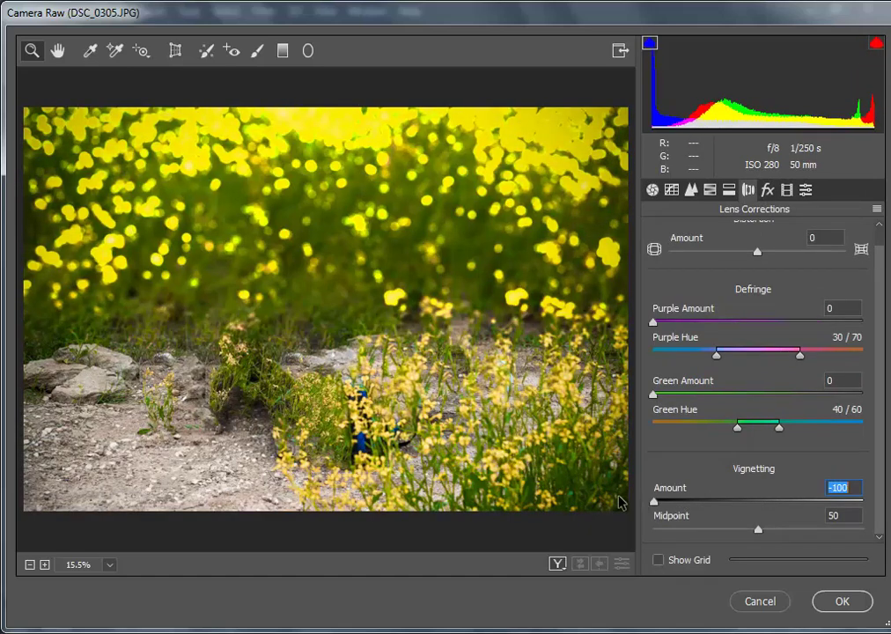
left_click(665, 394)
left_click(710, 189)
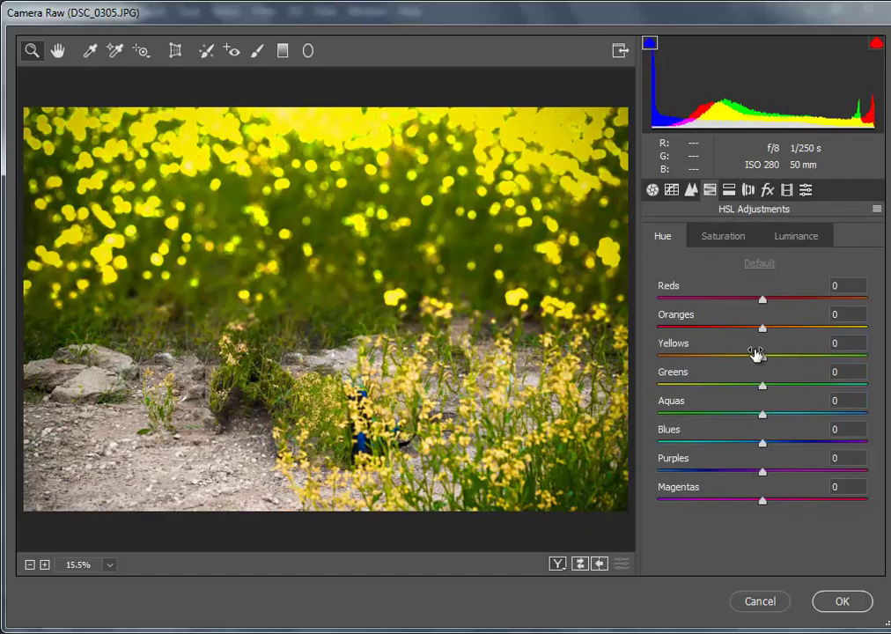
mouse_move(761, 355)
left_mouse_down()
mouse_move(720, 361)
mouse_move(736, 357)
left_mouse_up()
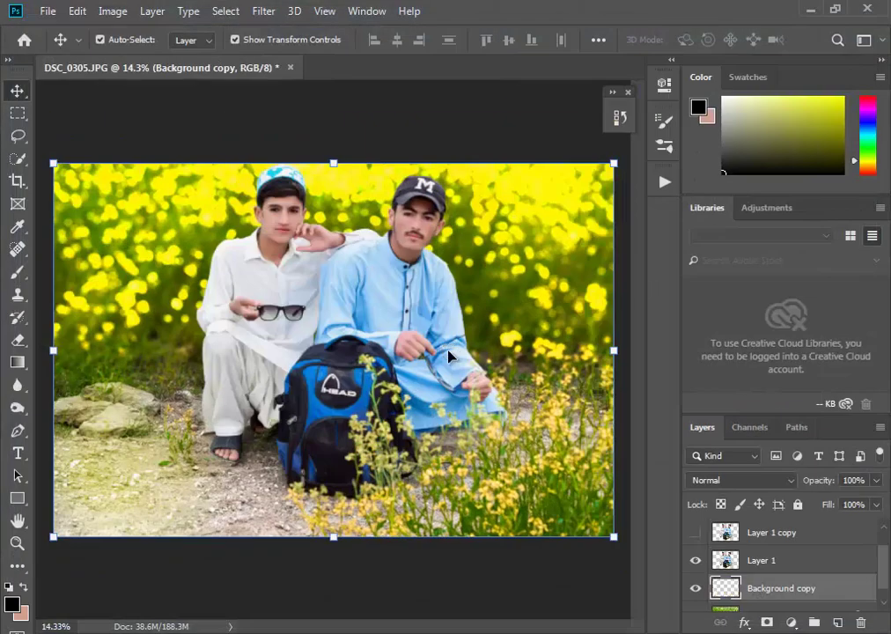
Reposition the placed blurred asphalt image and enlarge it to 118% to fill the canvas
left_click(403, 131)
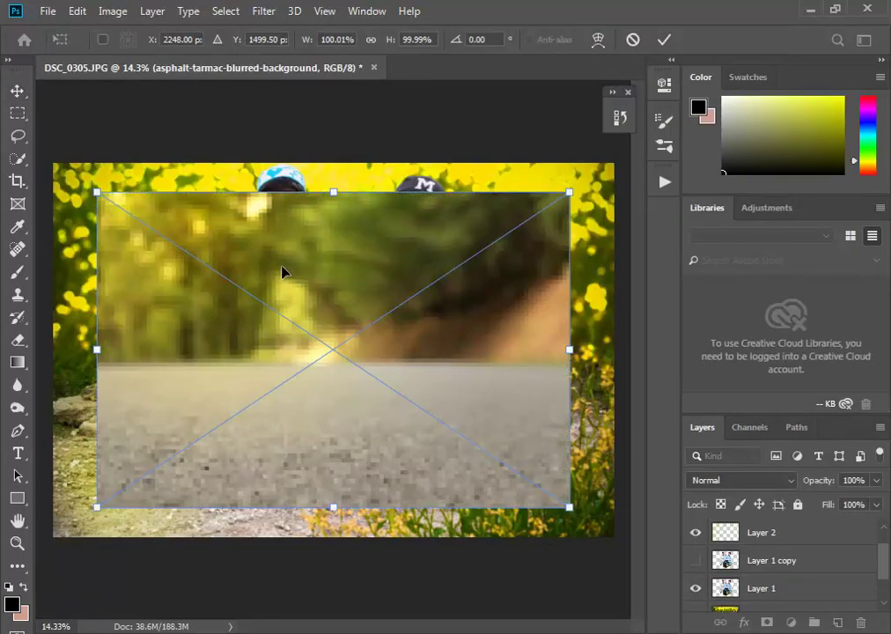
left_click_drag(322, 269, 280, 239)
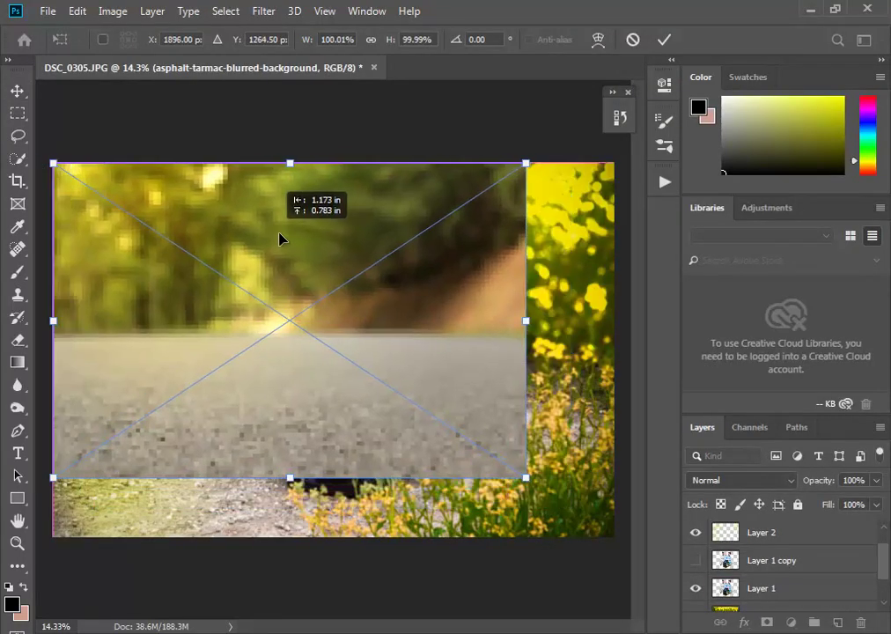
left_click_drag(526, 478, 611, 534)
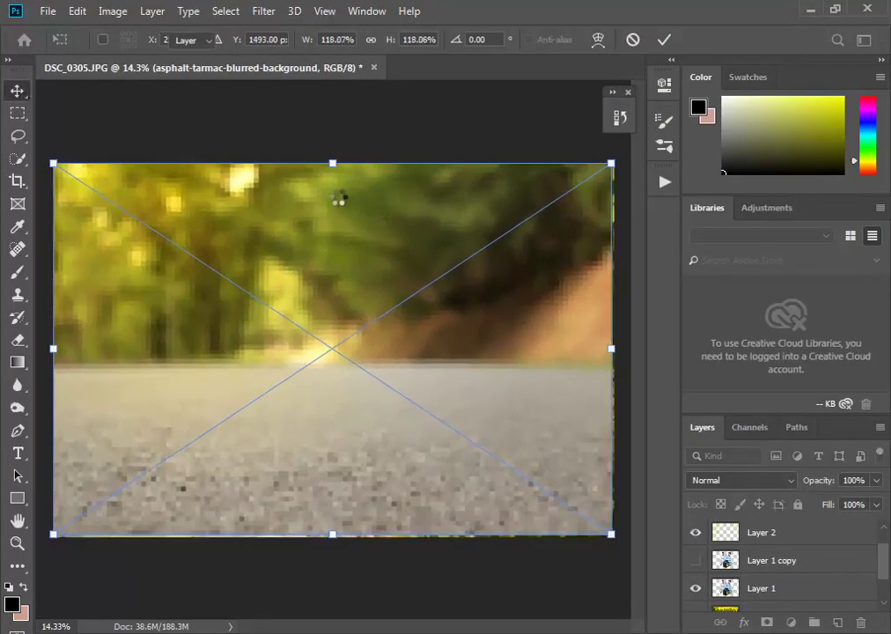
scroll(795, 573, "down", 2)
scroll(806, 540, "up", 3)
mouse_move(806, 537)
left_mouse_down()
mouse_move(808, 606)
mouse_move(800, 550)
left_mouse_up()
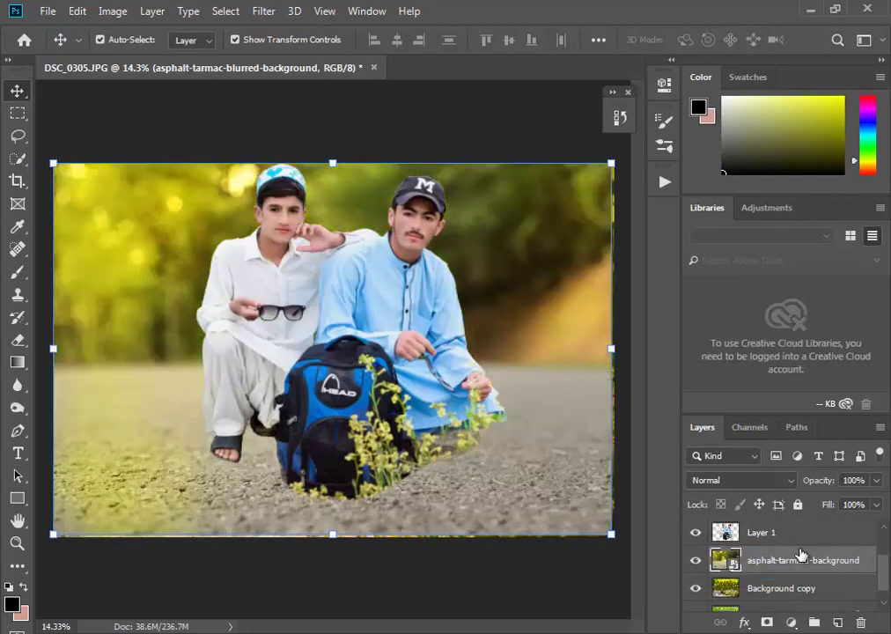
Rasterize the asphalt layer and erase the road across the bottom with a 1300 px eraser
left_click(17, 339)
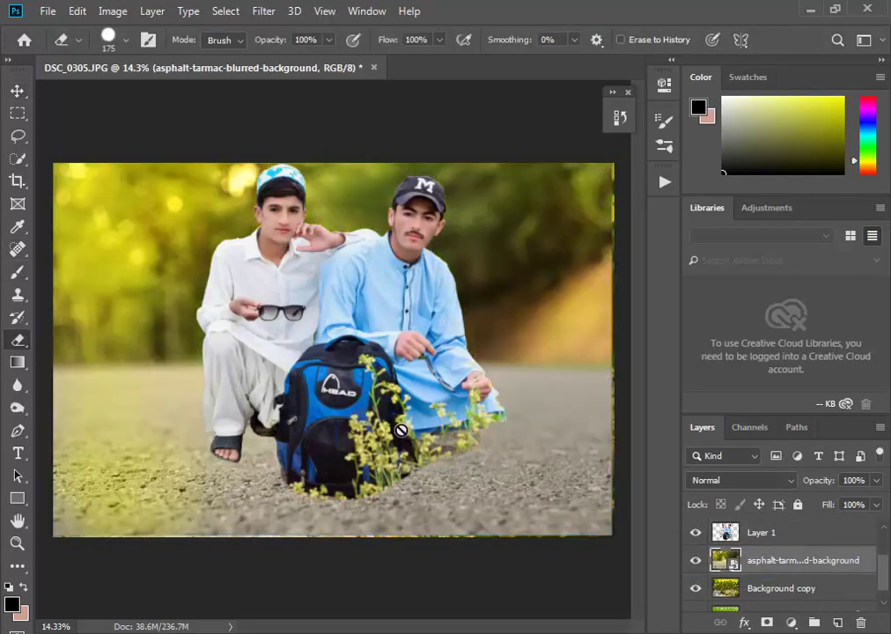
left_click(494, 409)
key("Return")
key("]")
key("]")
key("]")
mouse_move(567, 471)
left_mouse_down()
mouse_move(160, 467)
mouse_move(149, 457)
mouse_move(425, 471)
mouse_move(358, 476)
left_mouse_up()
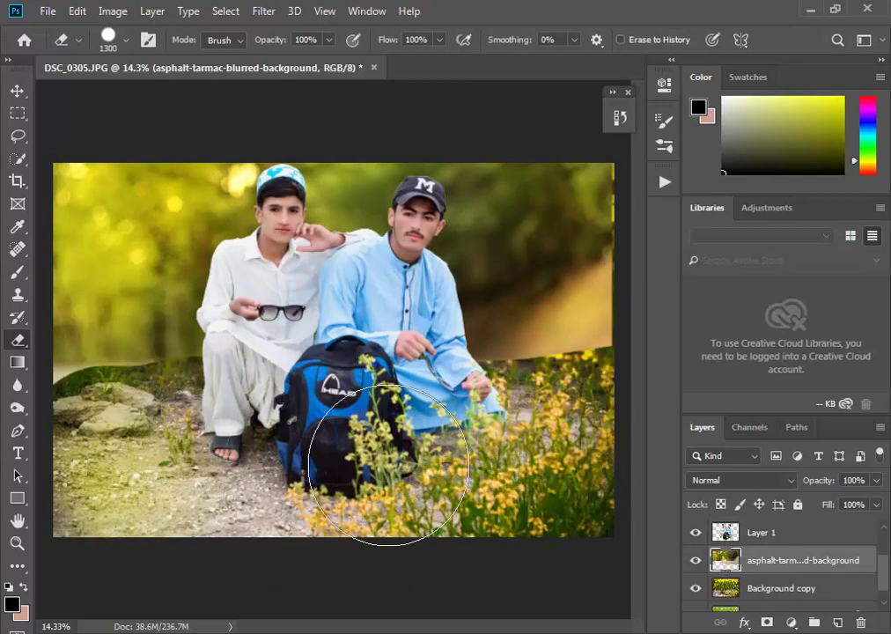
left_click(108, 40)
Switch the eraser to a Soft Round tip at 28% opacity
key("b")
double_click(121, 231)
key("e")
left_click(108, 39)
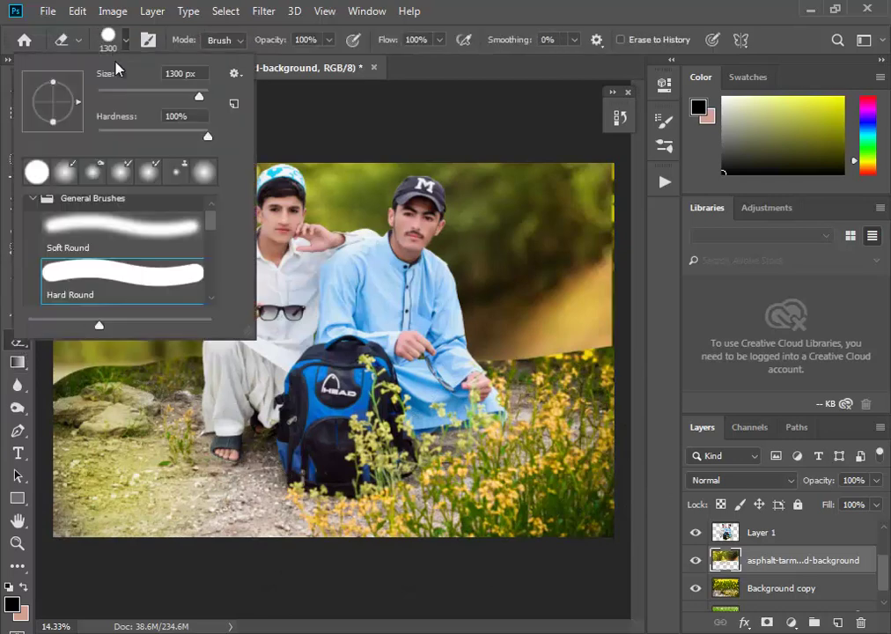
left_click(121, 230)
left_click(327, 40)
left_click_drag(325, 51, 268, 50)
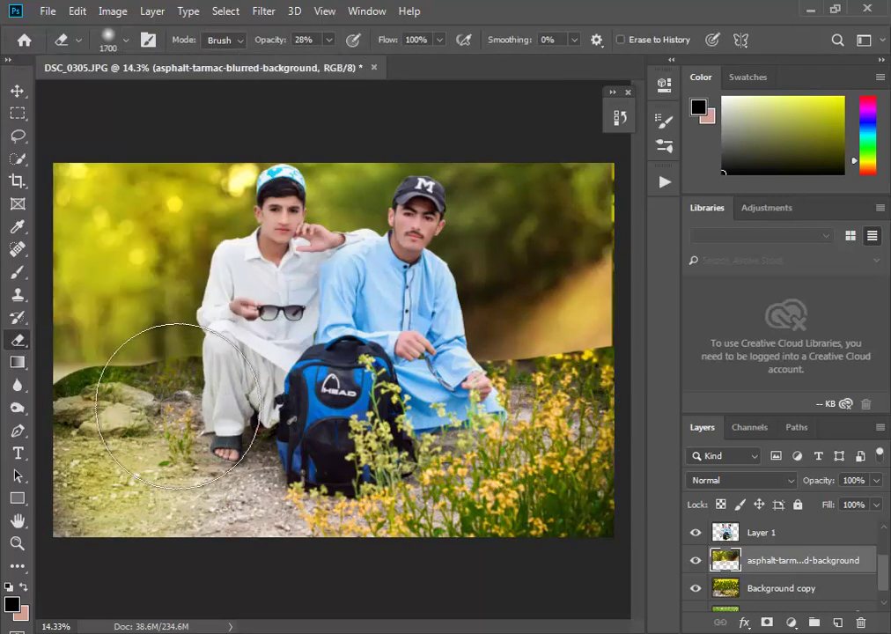
Erase the remaining road strips at lower left and right with a 300 px eraser at 28–62% opacity
key("bracketleft")
key("bracketleft")
key("bracketleft")
left_click_drag(161, 354, 130, 362)
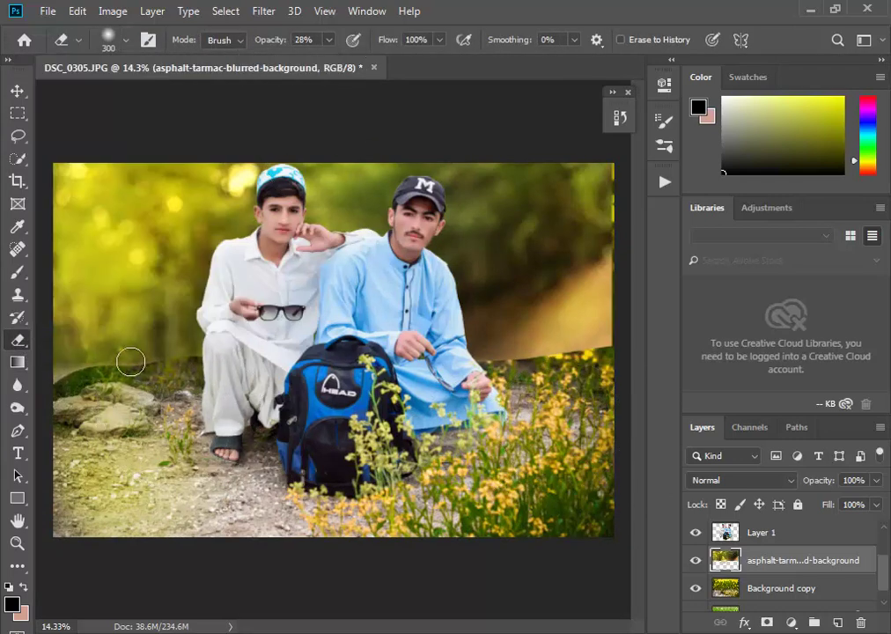
left_click(328, 40)
left_click_drag(267, 51, 294, 50)
left_click_drag(55, 368, 67, 369)
left_click_drag(569, 340, 503, 344)
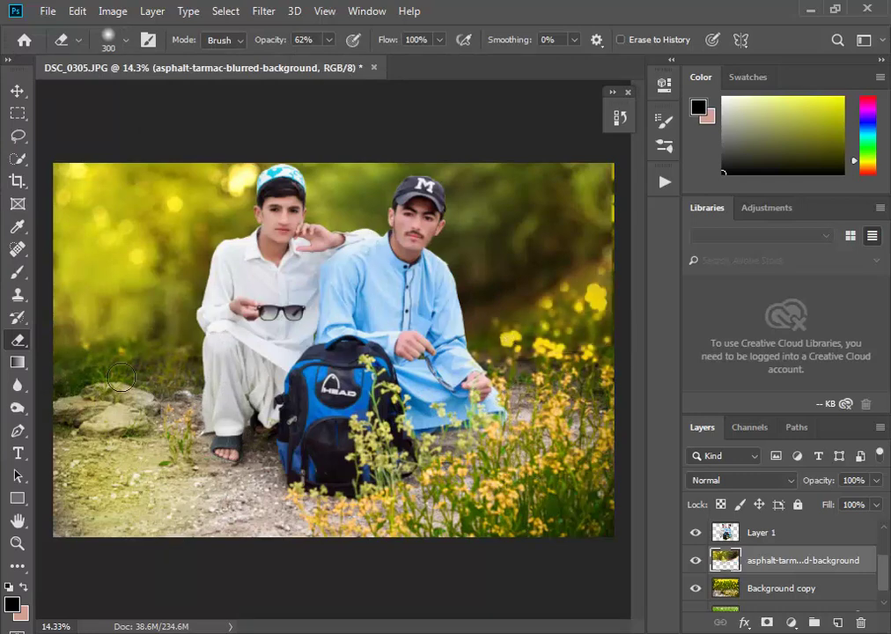
left_click(17, 91)
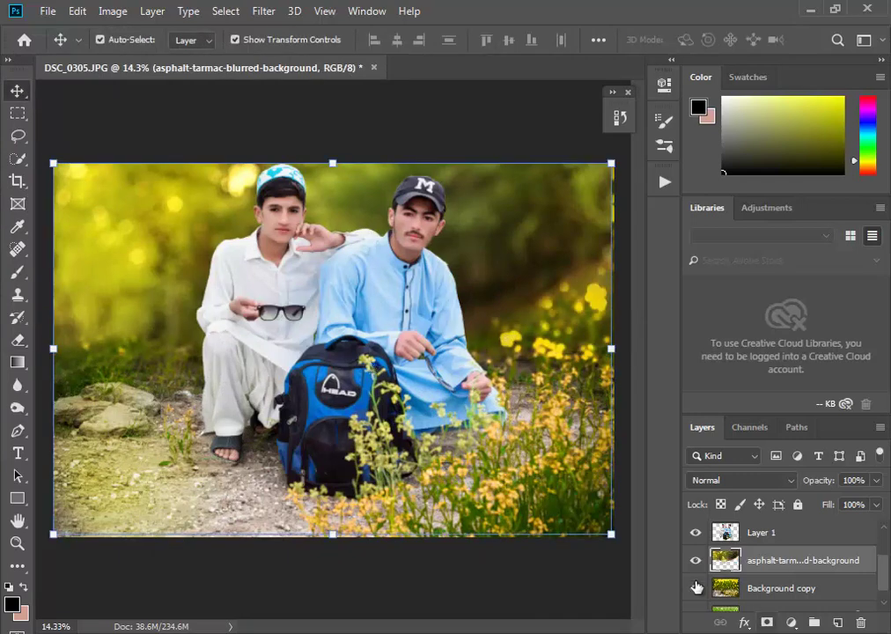
Hide the asphalt layer and clone grass over the lower-left rocks on Background copy with a 500 px Clone Stamp
left_click(696, 562)
left_click(17, 159)
left_click(793, 588)
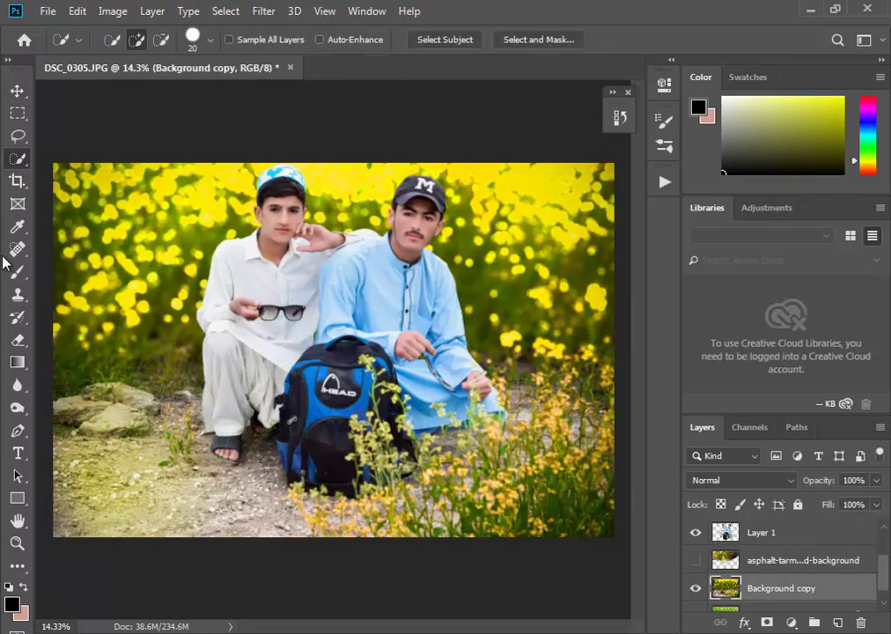
left_click(17, 294)
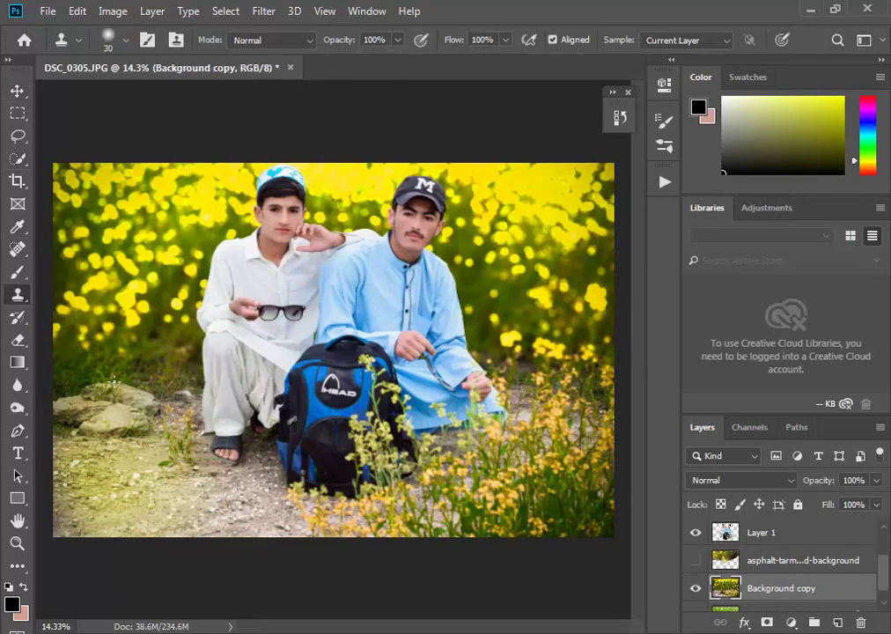
key("bracketright")
key("bracketright")
key("bracketright")
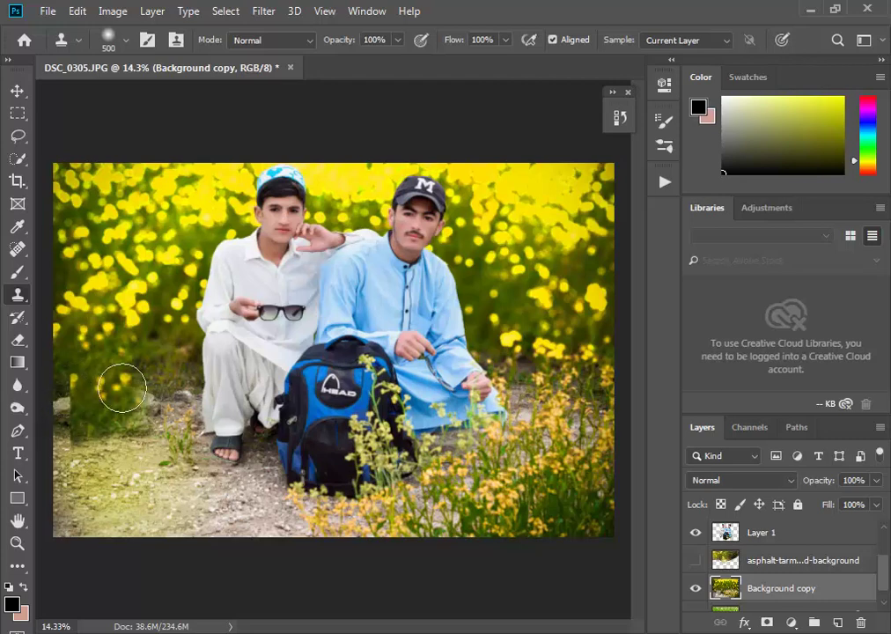
left_click_drag(119, 384, 130, 371)
left_click_drag(69, 407, 159, 428)
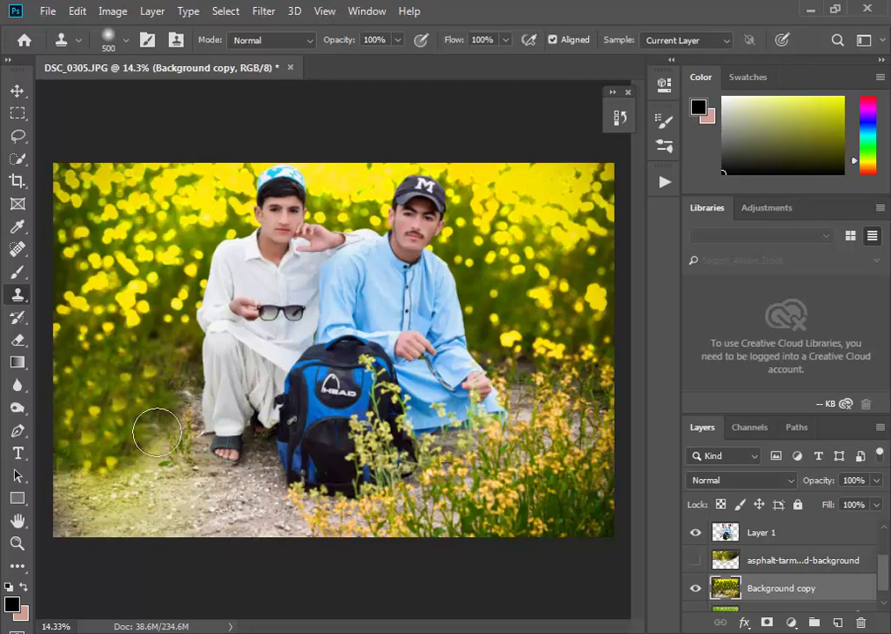
Clone flowers and grass over the remaining bare ground at the bottom left and centre
left_click_drag(89, 506, 189, 511)
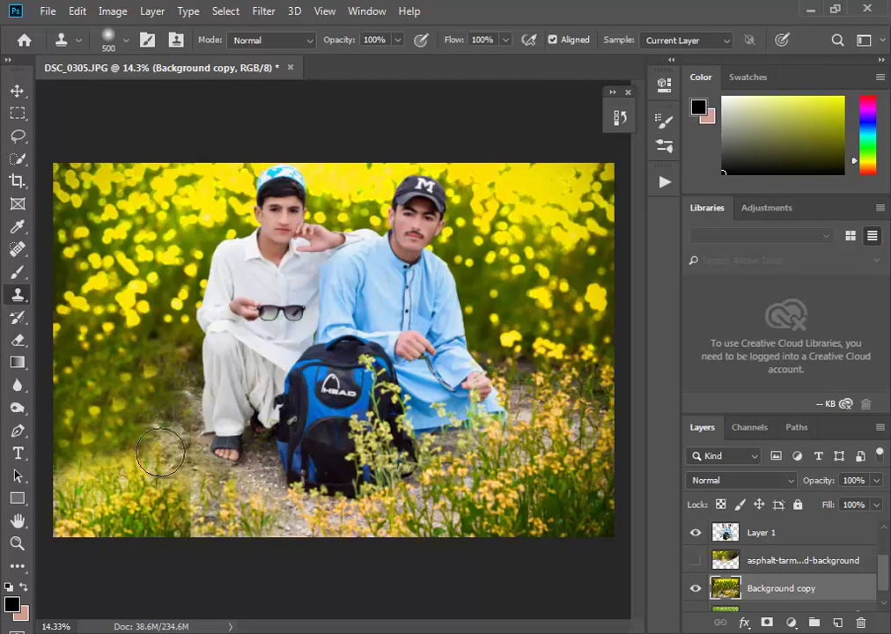
left_click_drag(79, 379, 189, 414)
left_click_drag(222, 490, 300, 515)
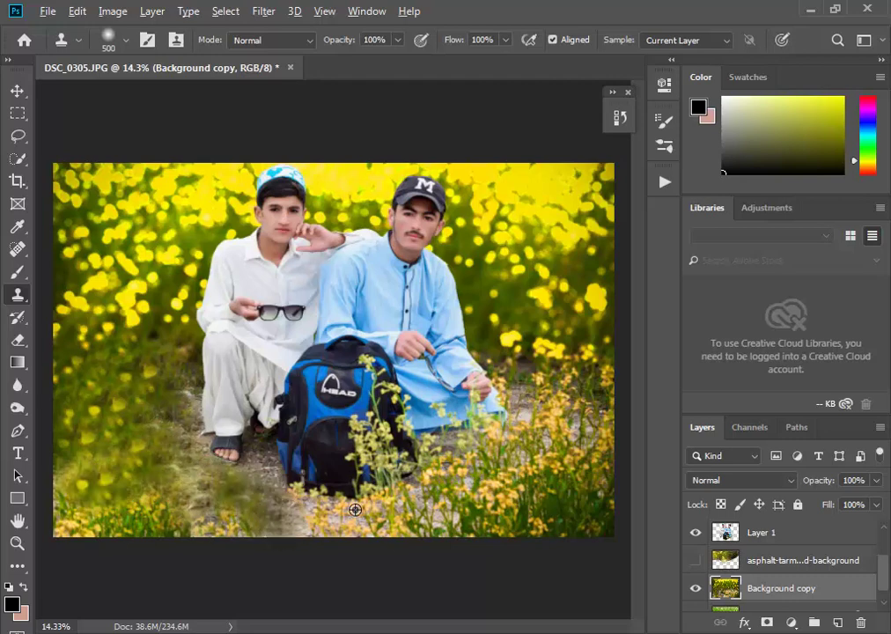
left_click_drag(224, 502, 189, 445)
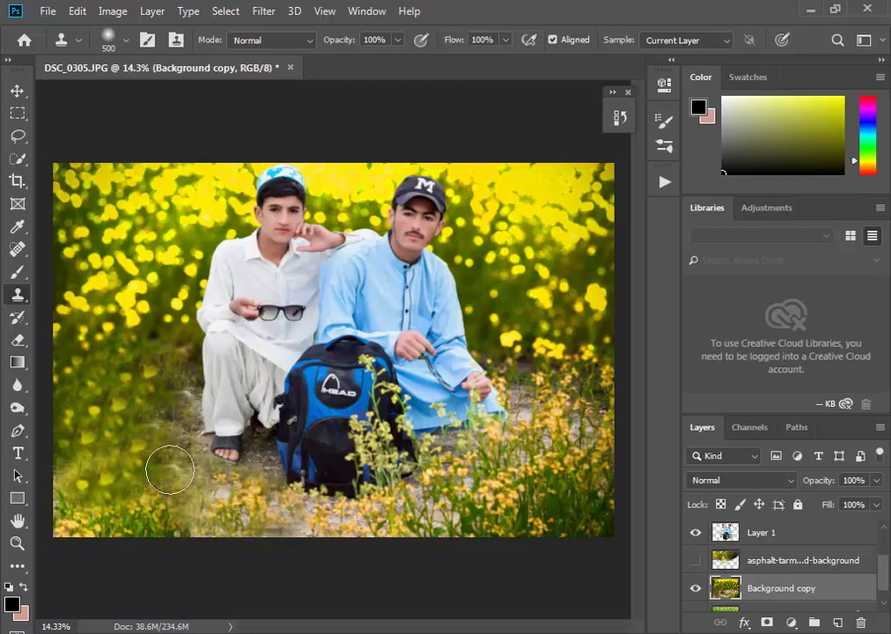
Make the blurred asphalt layer visible again and select it
key("v")
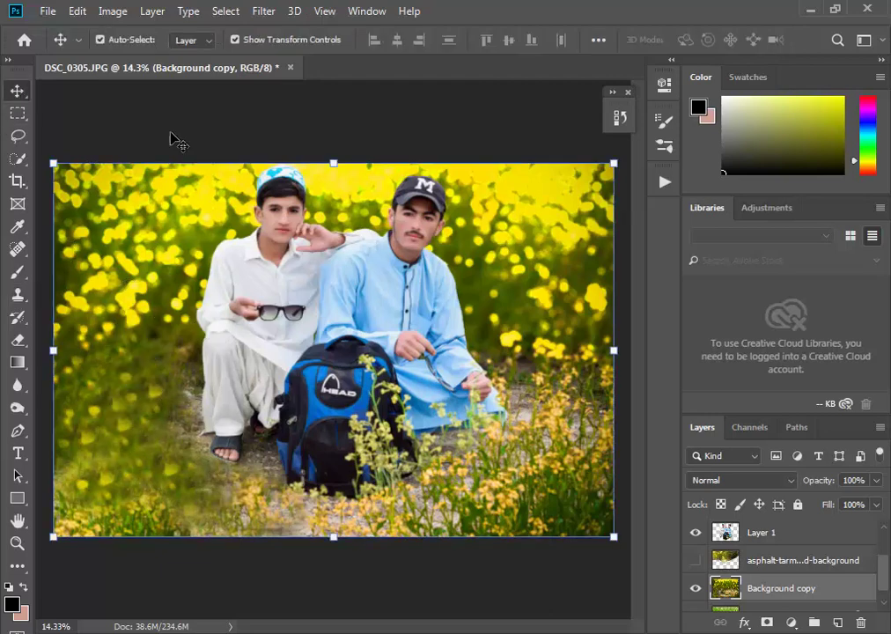
left_click(176, 139)
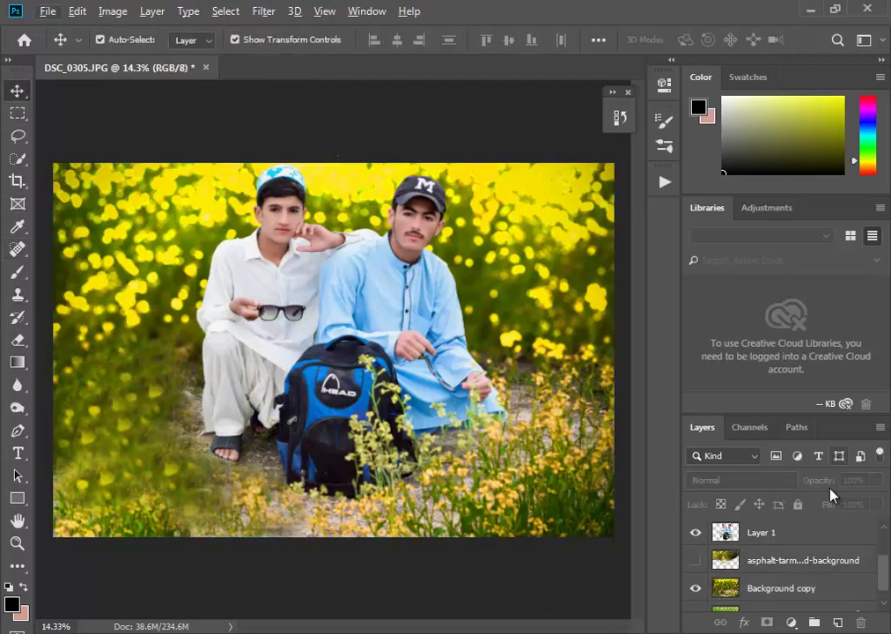
left_click(696, 560)
left_click(801, 560)
Set the asphalt layer to 96% fill, then place the sunset-cloud image and stack it below
mouse_move(876, 504)
left_mouse_down()
mouse_move(851, 529)
mouse_move(876, 531)
left_mouse_up()
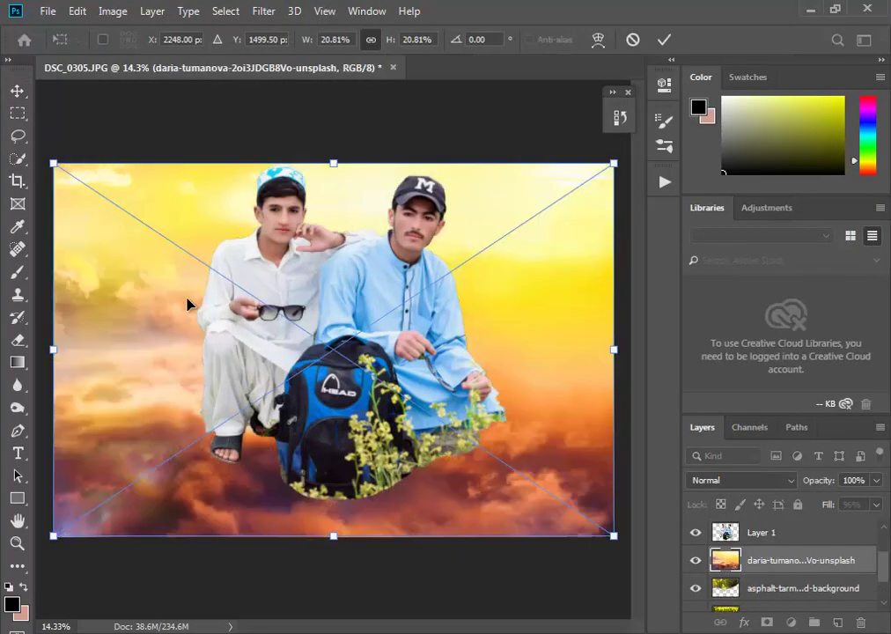
key("Return")
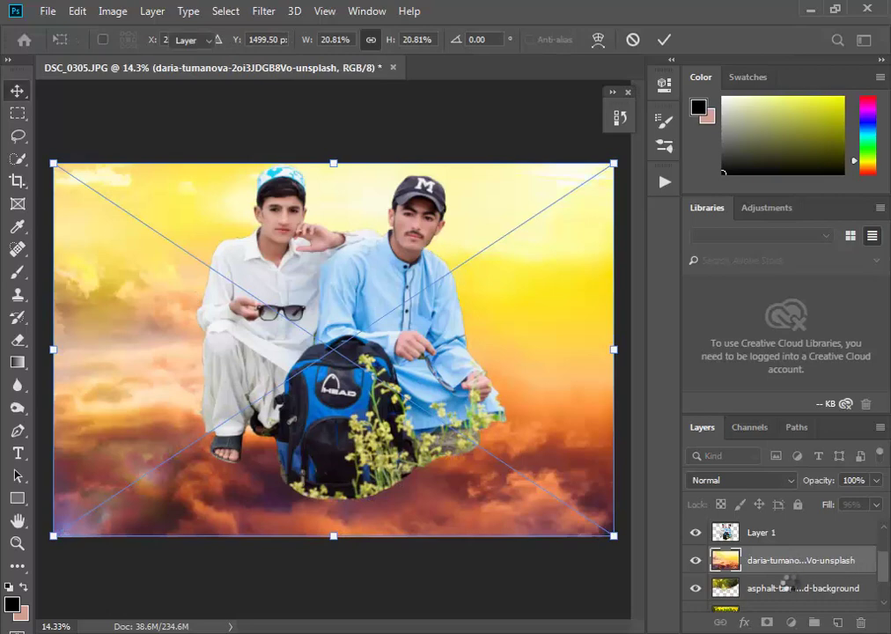
scroll(724, 546, "down", 1)
left_click_drag(724, 541, 775, 577)
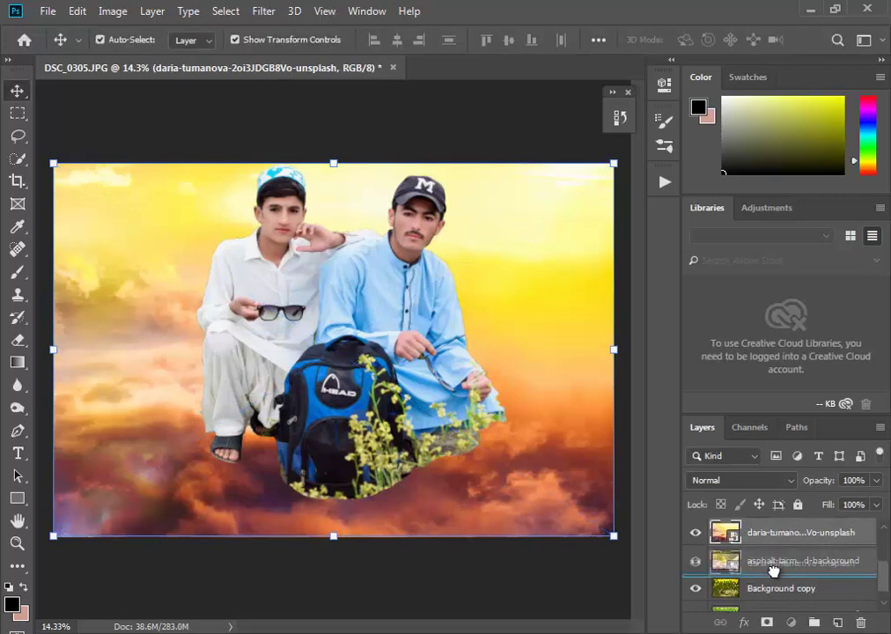
scroll(848, 573, "down", 1)
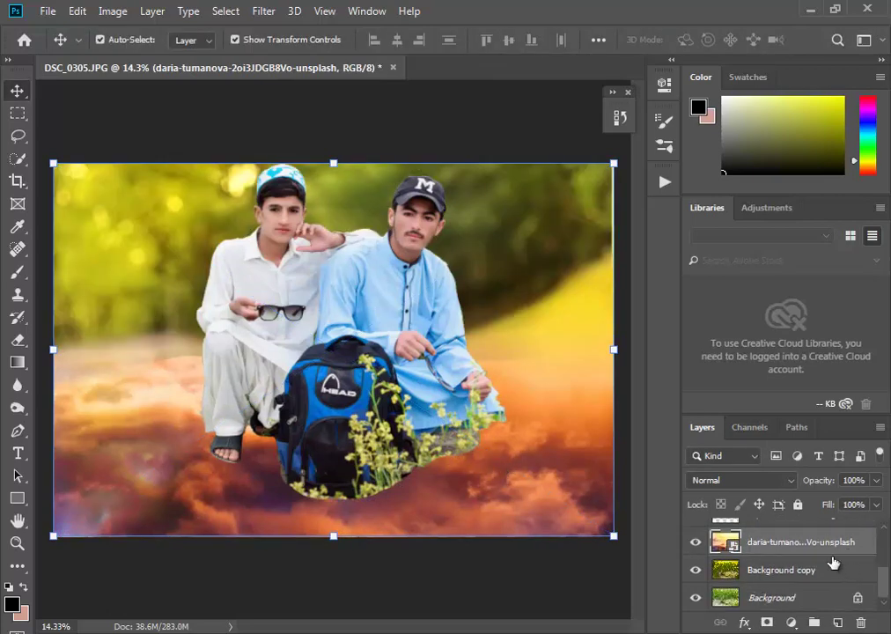
left_click(197, 127)
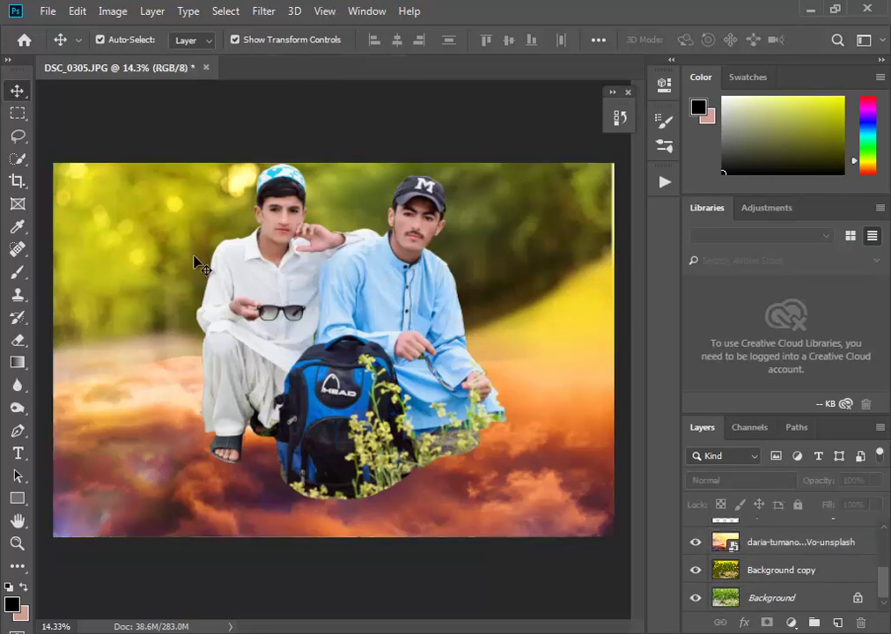
Compare the cloud layer on and off, hide the asphalt layer, and set cloud fill to 46%
left_click(695, 542)
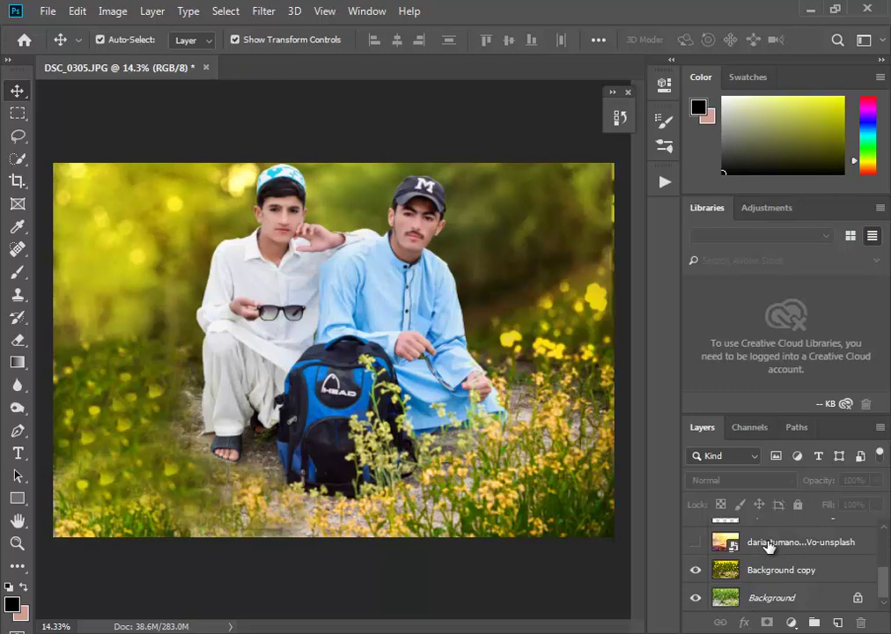
left_click(695, 542)
scroll(721, 542, "up", 1)
left_click(702, 542)
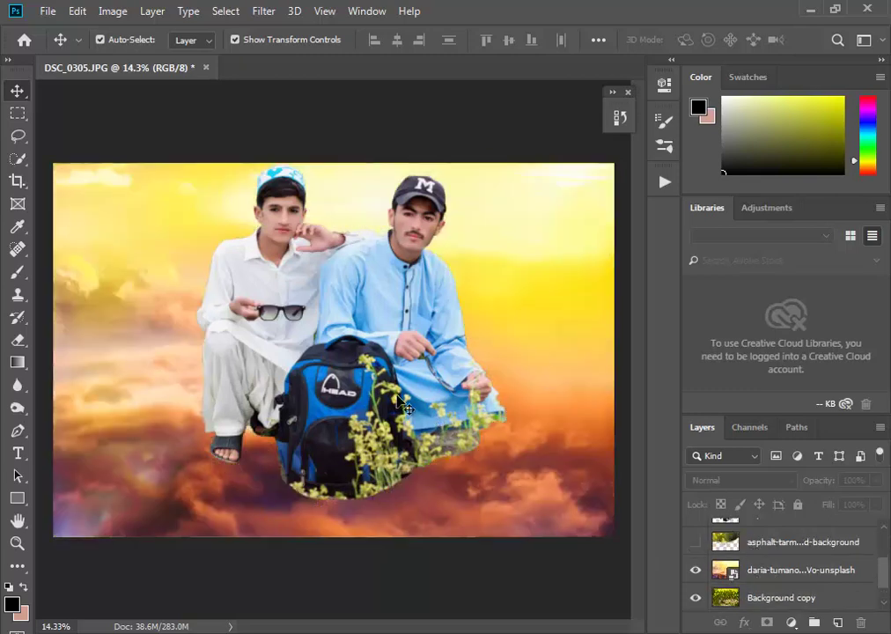
left_click(804, 570)
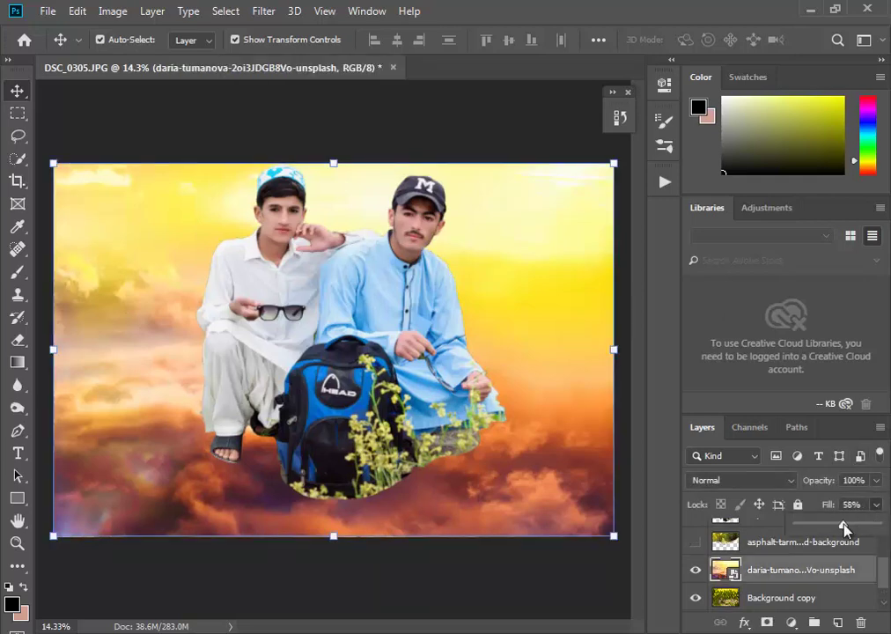
left_click_drag(839, 530, 838, 529)
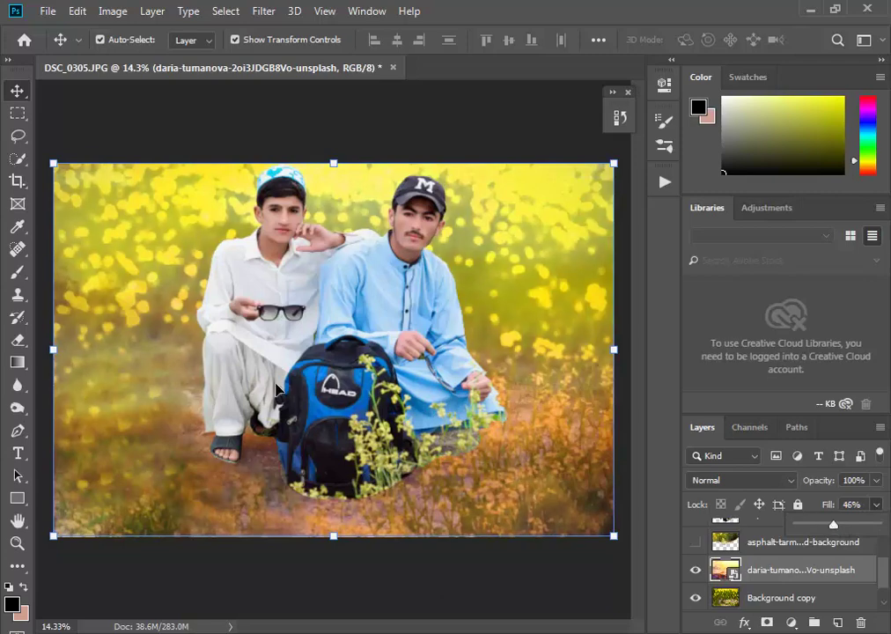
Rasterize and erase the cloud layer's bottom with a 1300 px eraser, then restack the visible asphalt layer beneath it
left_click(18, 340)
left_click(254, 521)
left_click(422, 262)
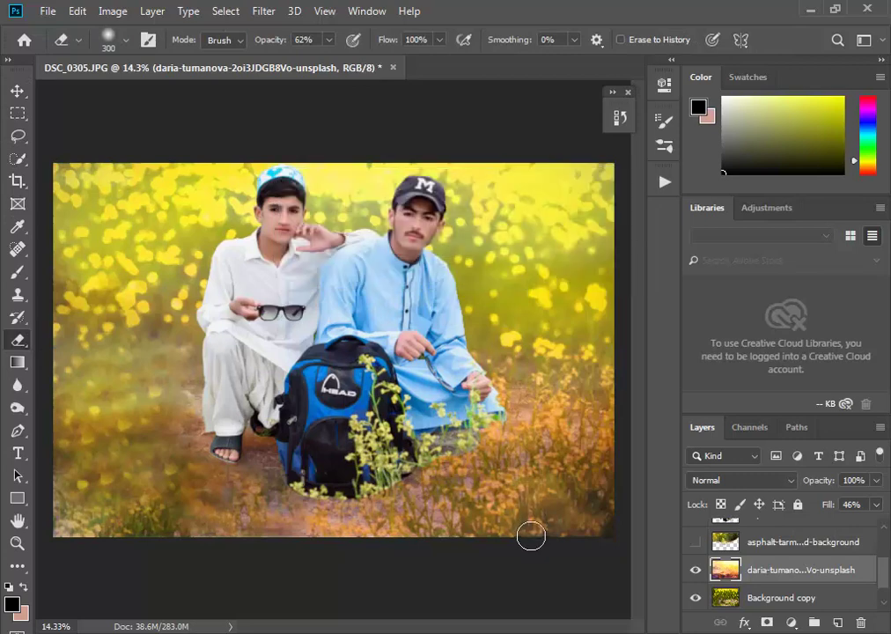
key("bracketright")
key("bracketright")
key("bracketright")
mouse_move(597, 487)
left_mouse_down()
mouse_move(215, 433)
mouse_move(129, 468)
left_mouse_up()
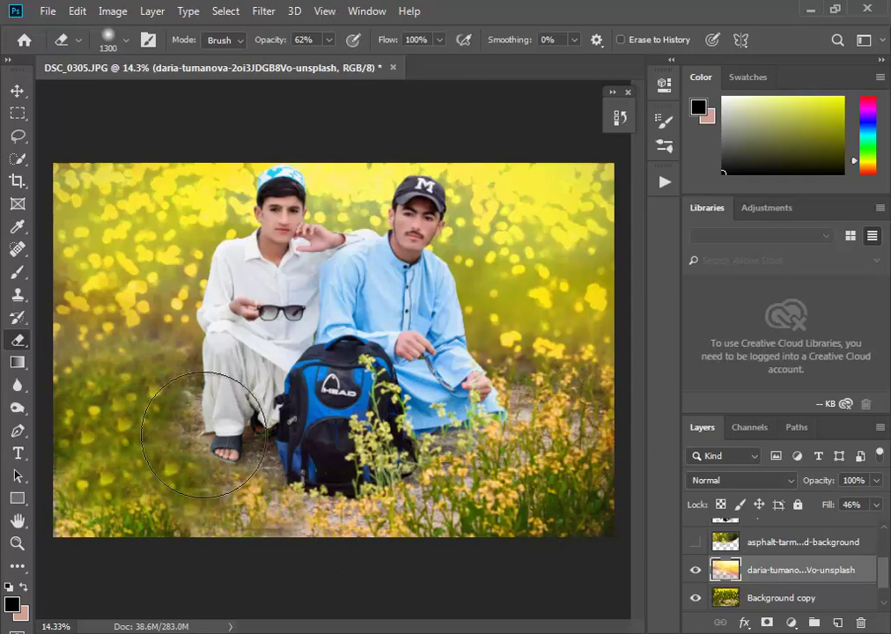
left_click(697, 543)
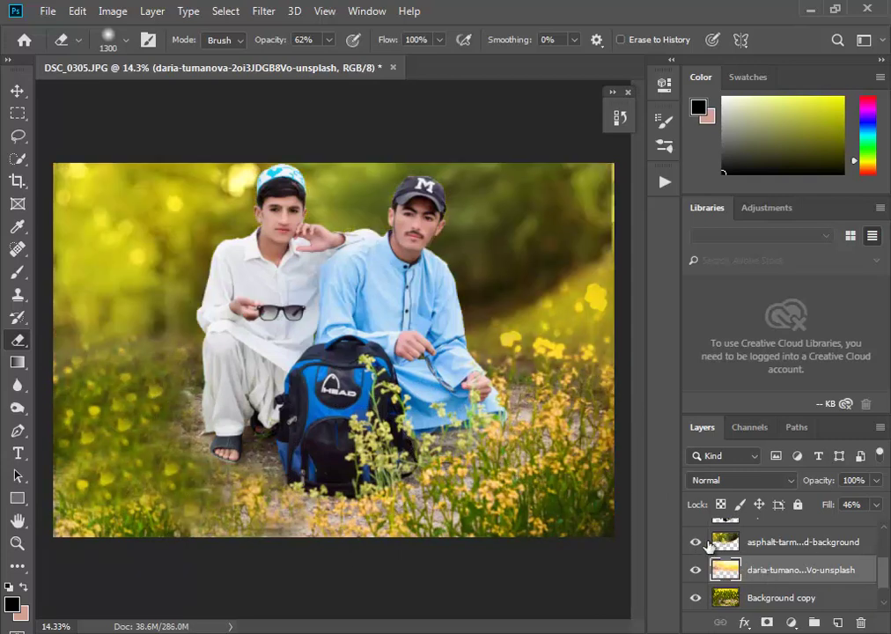
left_click_drag(781, 548, 791, 577)
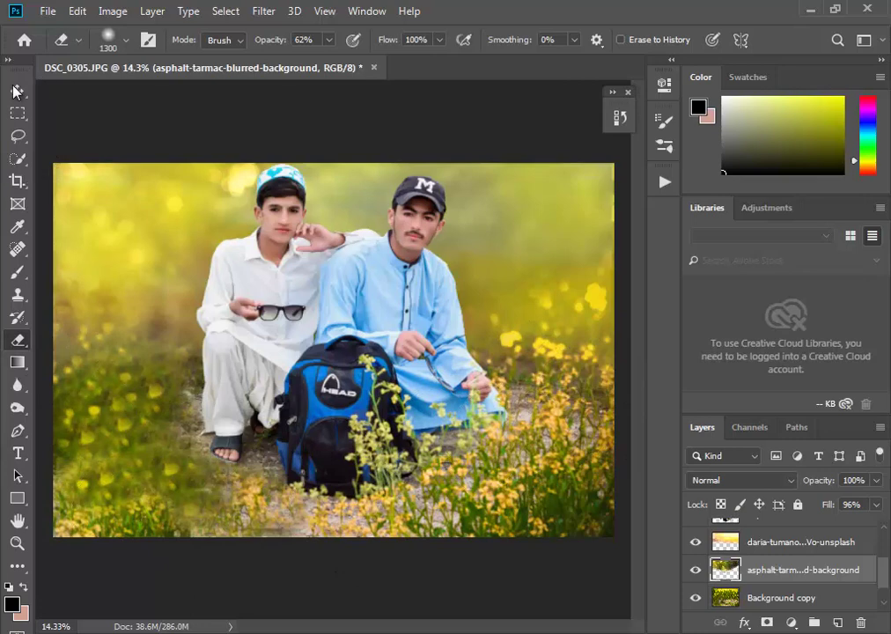
Lower the daria-tumanova overlay layer's fill to 22%, trying and cancelling a resize
left_click(17, 91)
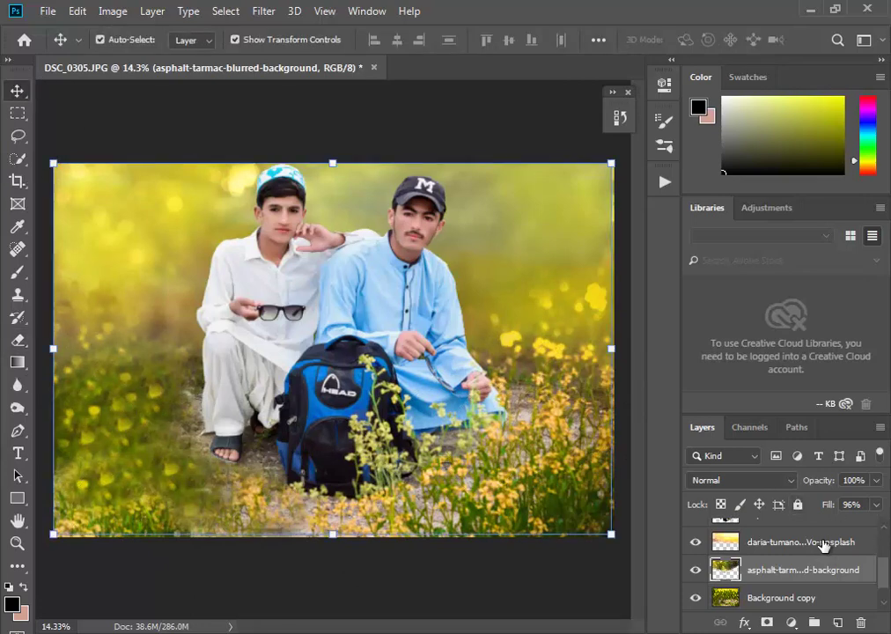
left_click(823, 546)
left_click(876, 505)
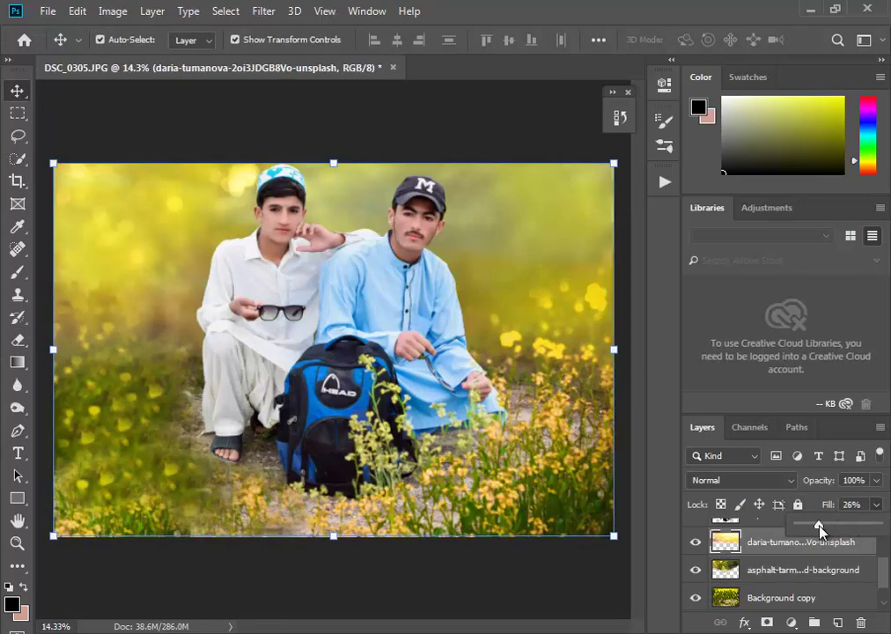
left_click_drag(820, 529, 814, 528)
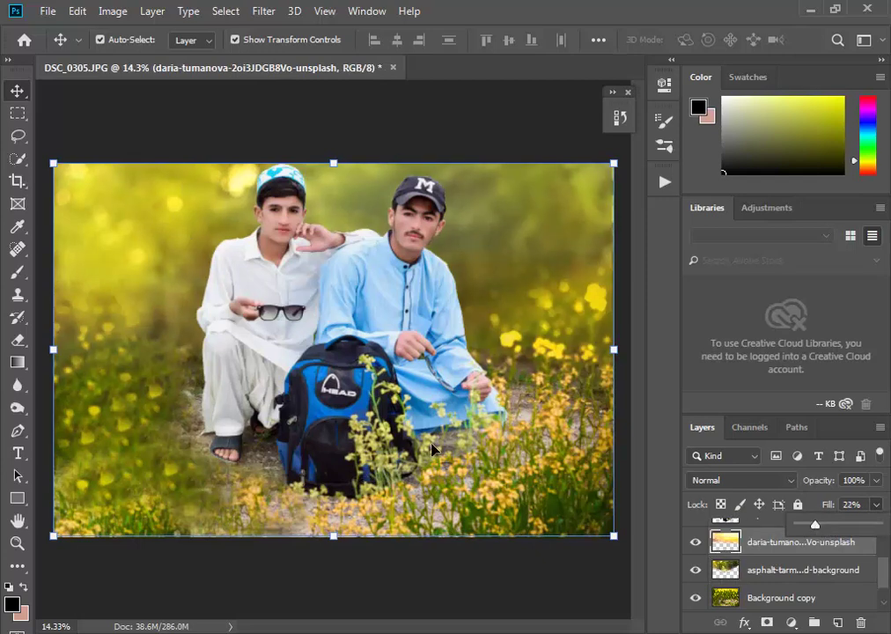
left_click_drag(615, 537, 593, 522)
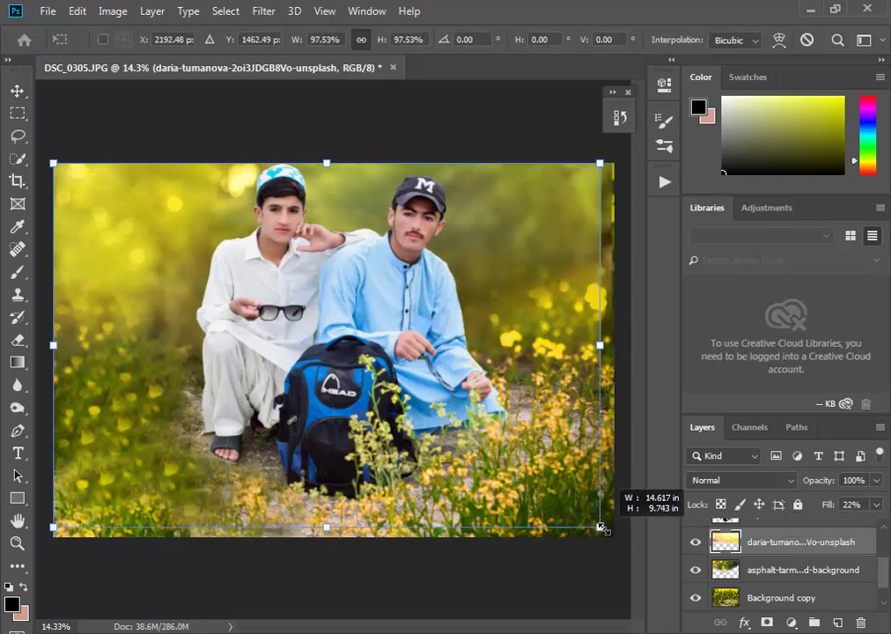
key("ctrl+z")
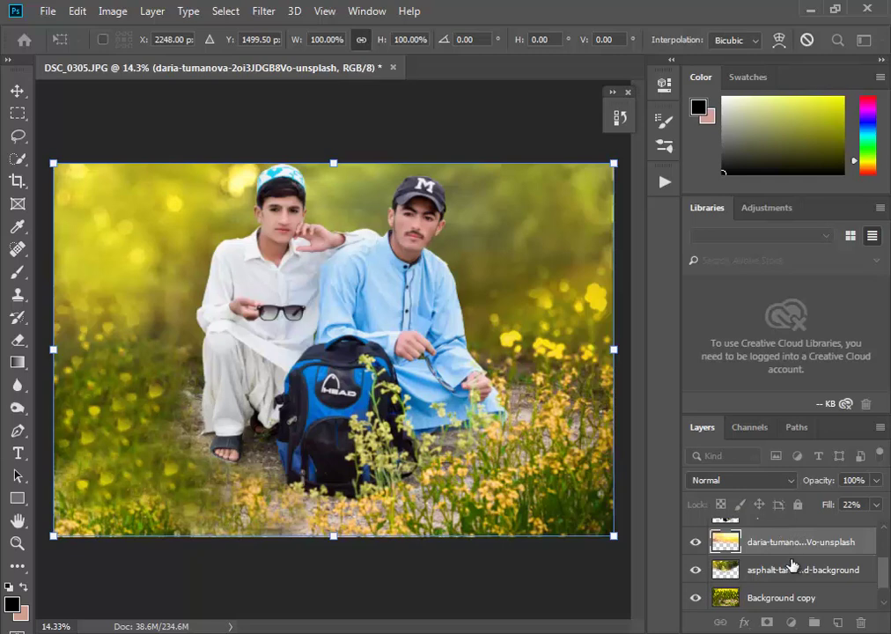
key("Return")
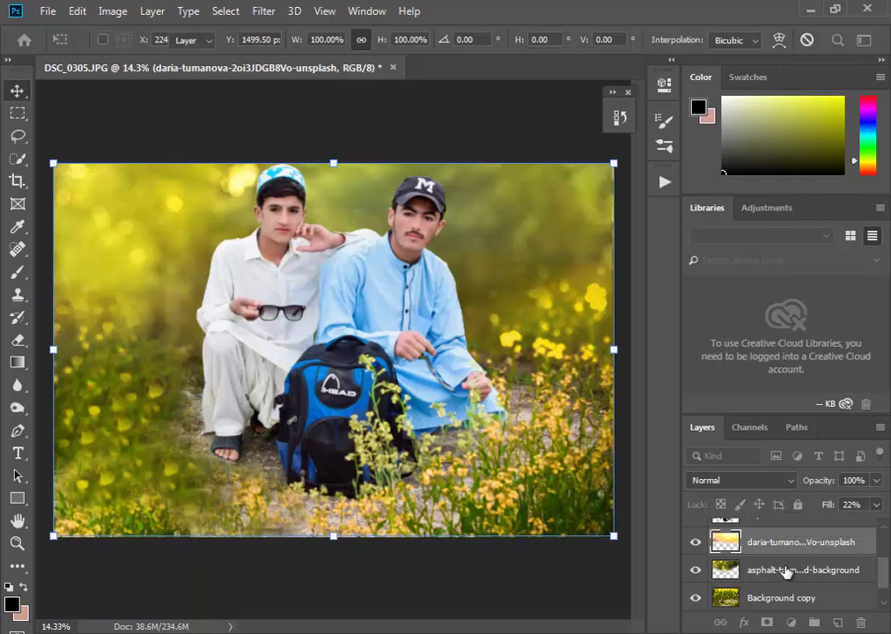
Raise the blurred asphalt layer's fill to 79% and deselect all layers
double_click(788, 568)
left_click(876, 505)
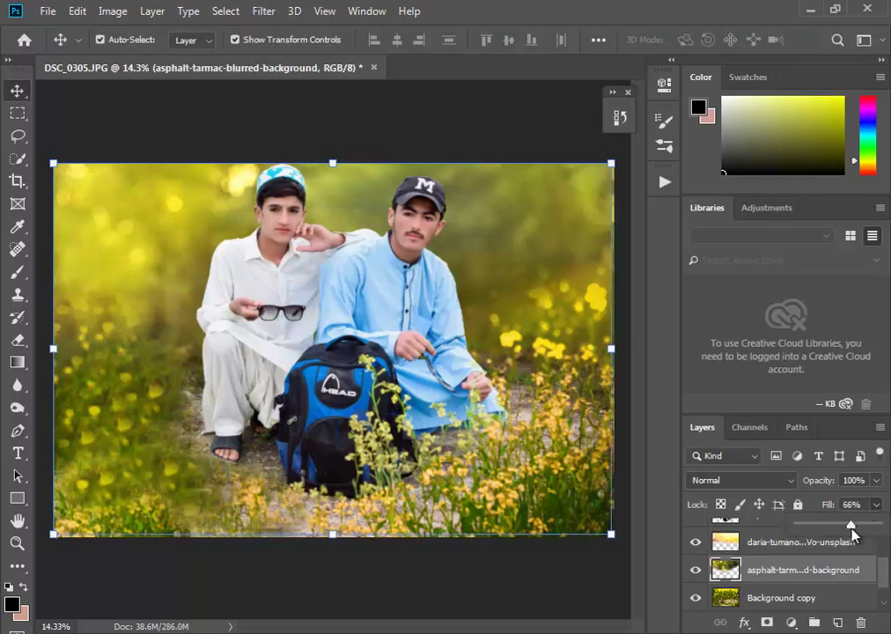
left_click_drag(851, 527, 865, 527)
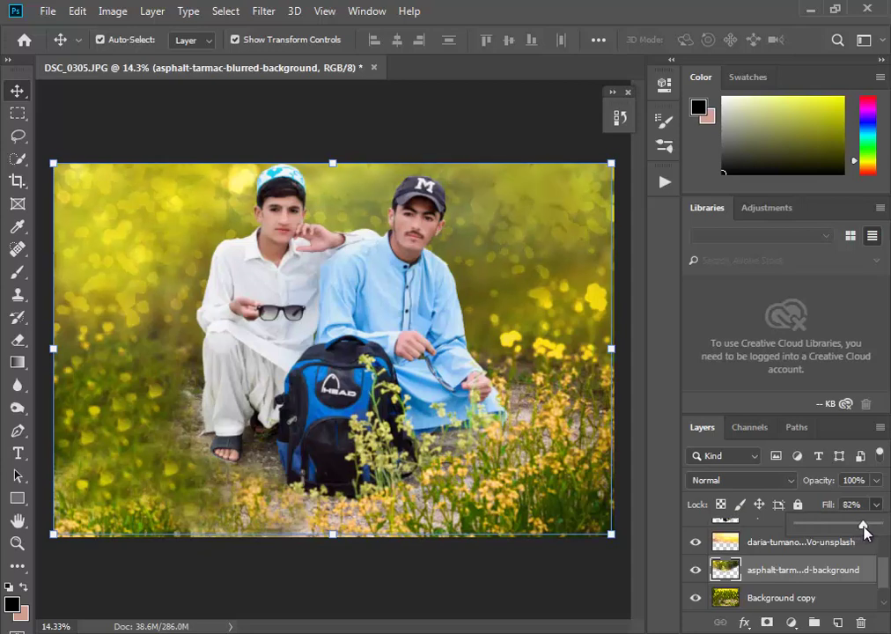
left_click(248, 129)
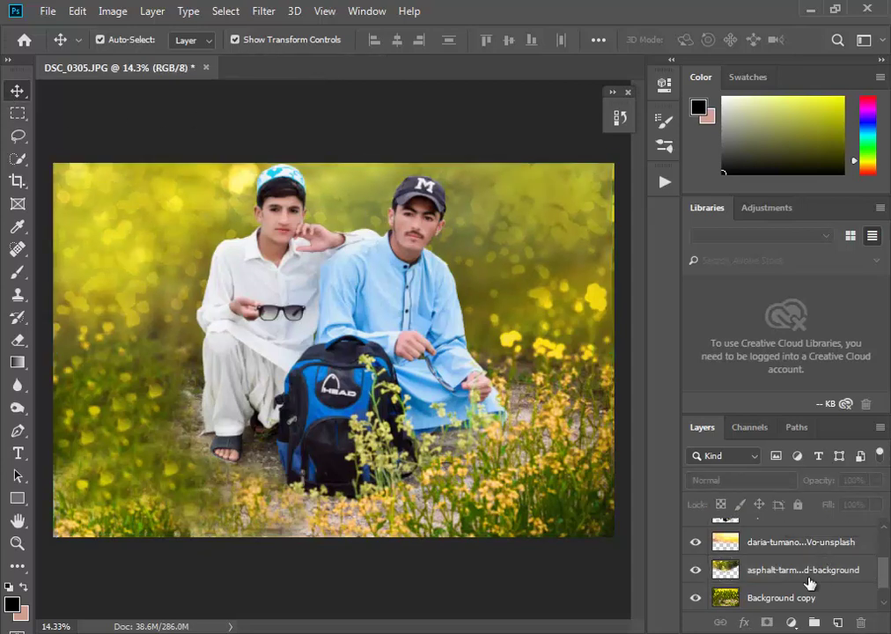
scroll(808, 583, "up", 1)
scroll(808, 583, "down", 2)
scroll(809, 583, "up", 1)
scroll(808, 581, "up", 3)
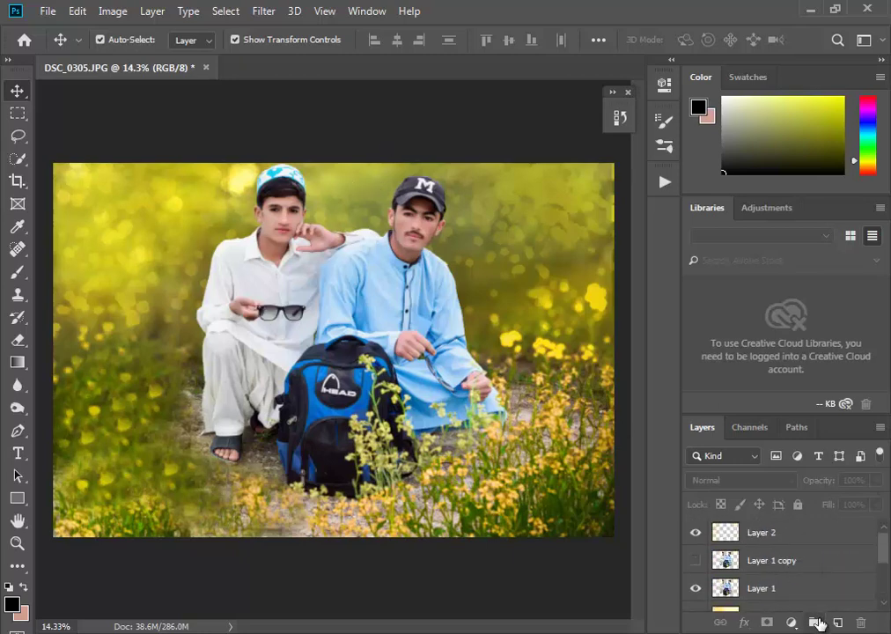
Stamp all visible layers from Layer 2 into a new Layer 3
left_click(798, 533)
key("ctrl+shift+alt+e")
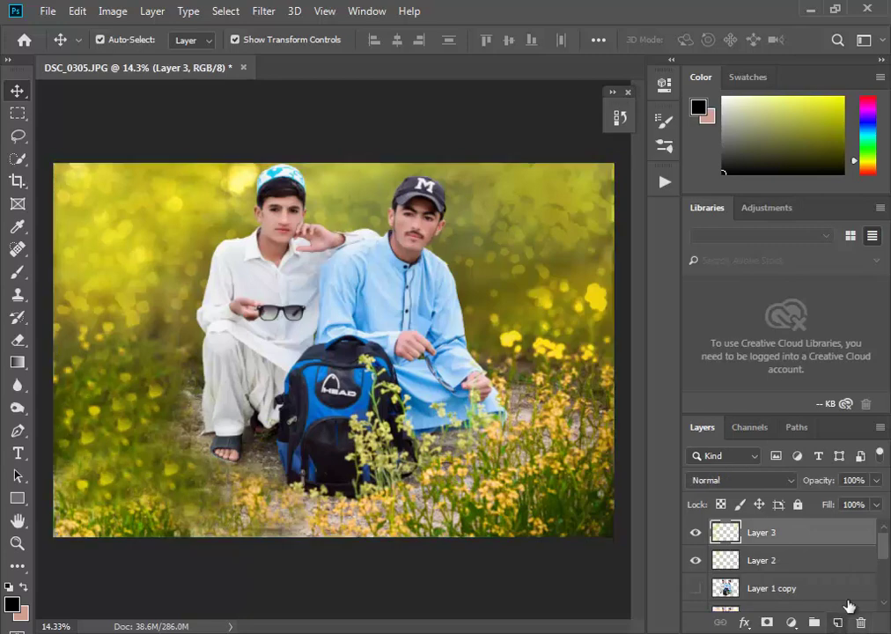
scroll(775, 539, "down", 3)
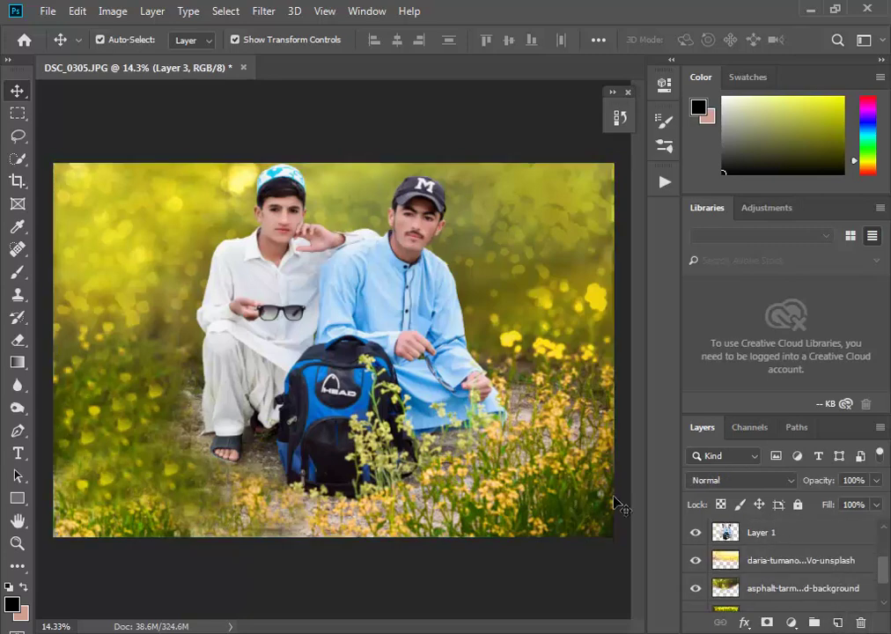
Merge the asphalt layer into the daria-tumanova layer and bring up the Camera Raw filter
left_click(808, 561)
left_click(806, 589, "ctrl")
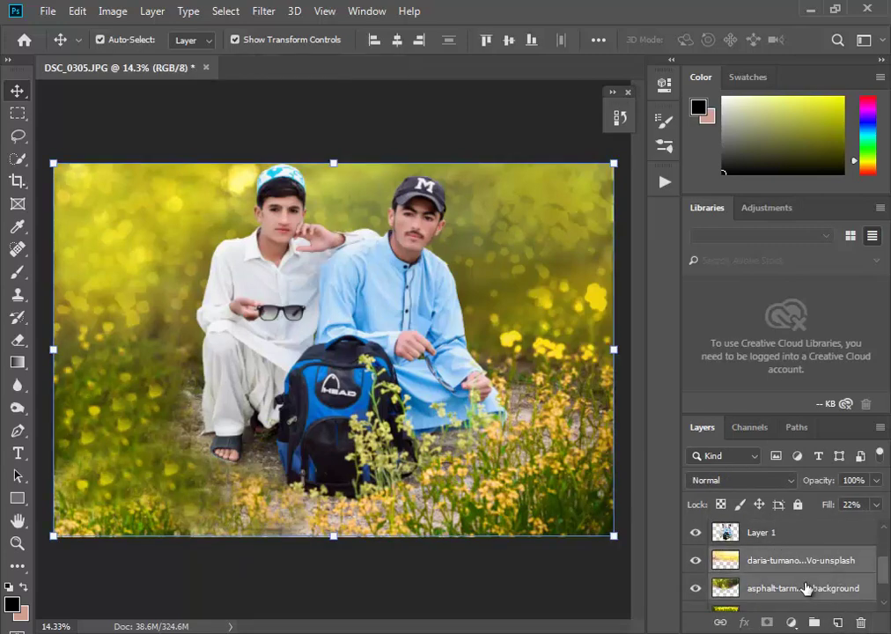
right_click(806, 589)
left_click(606, 516)
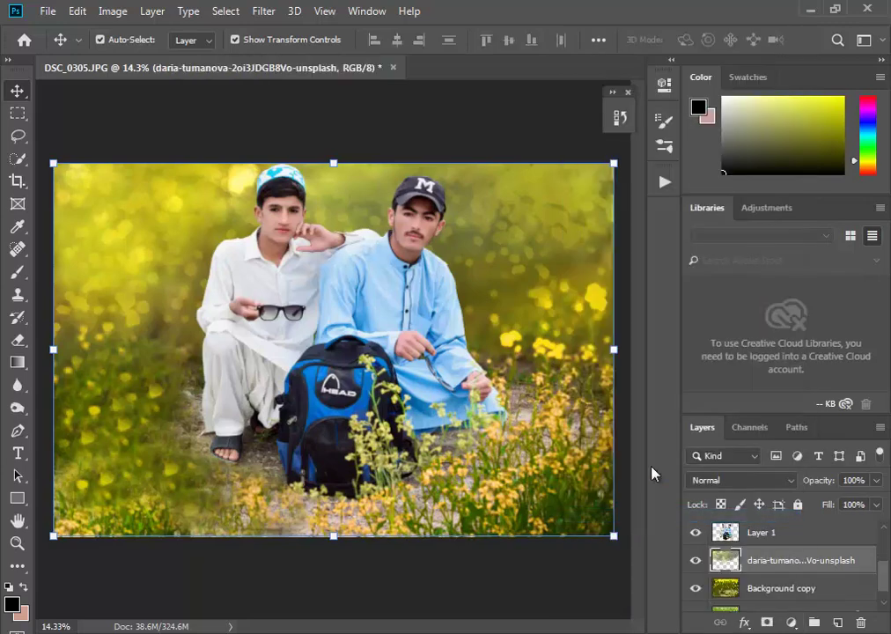
left_click(264, 10)
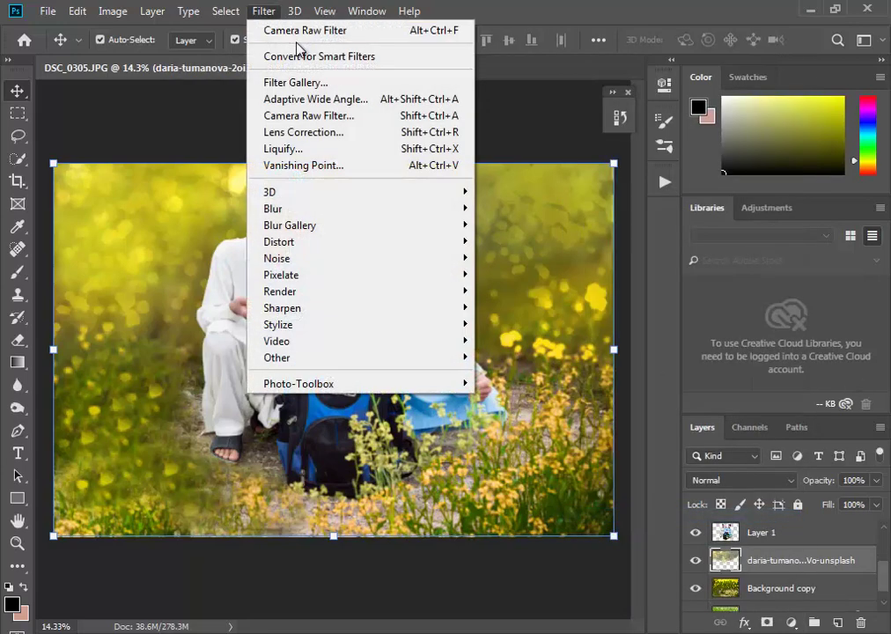
left_click(297, 28)
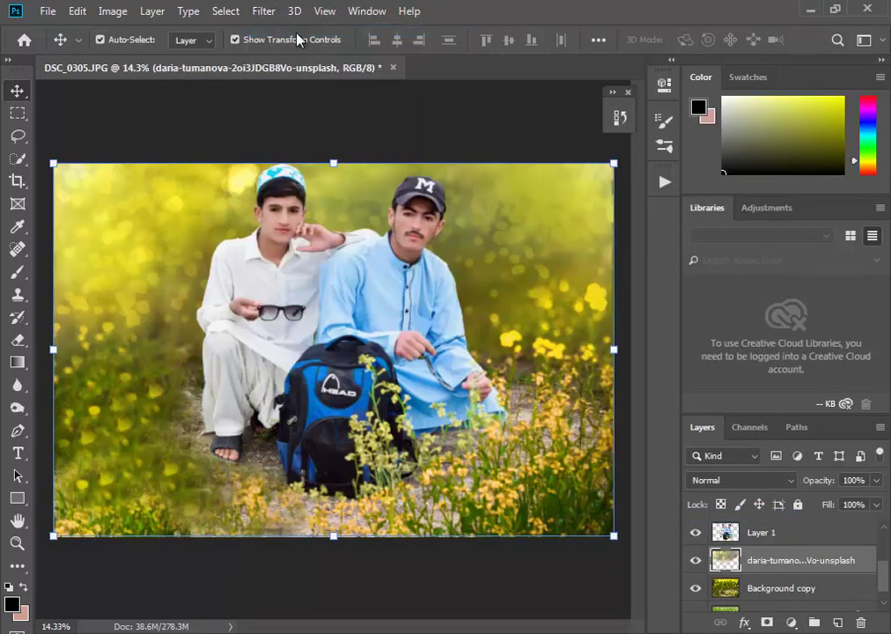
left_click(265, 10)
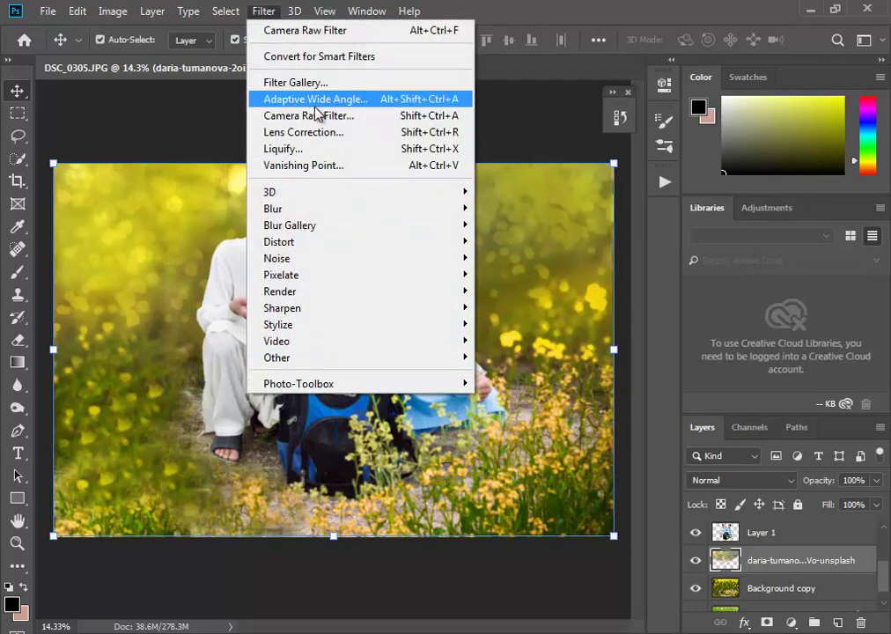
Set Camera Raw Lens Corrections vignetting amount to -100 on the daria-tumanova layer and apply
left_click(313, 119)
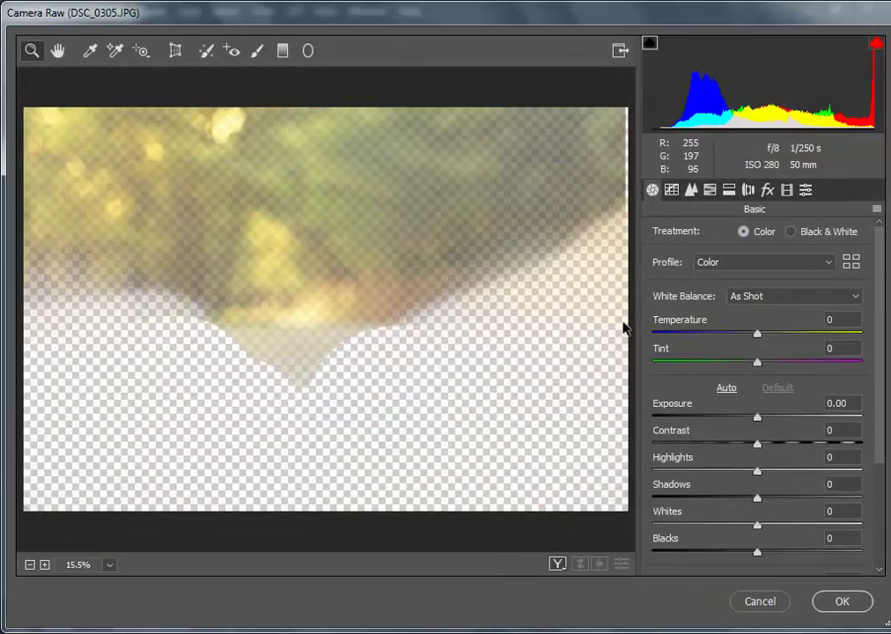
left_click(730, 191)
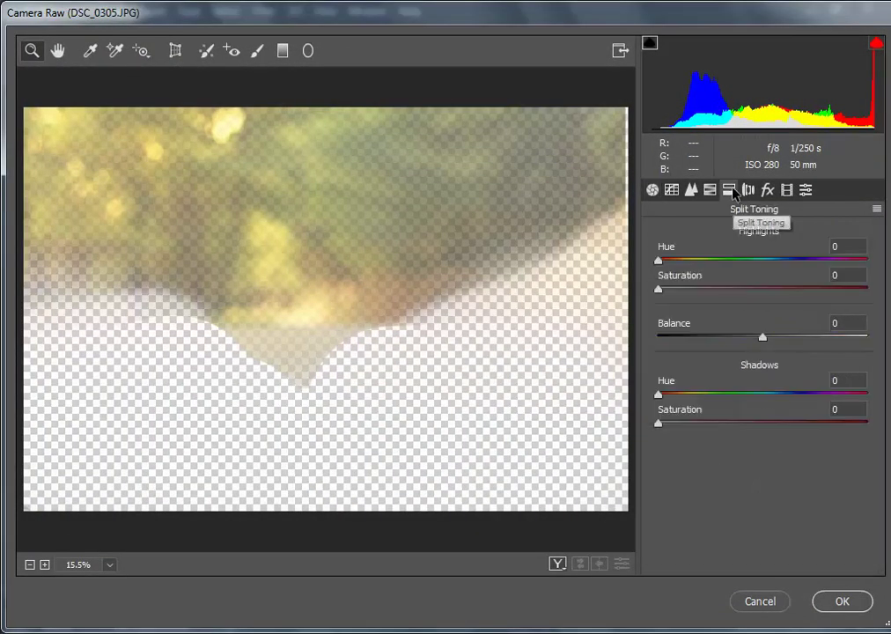
left_click(710, 190)
left_click(692, 190)
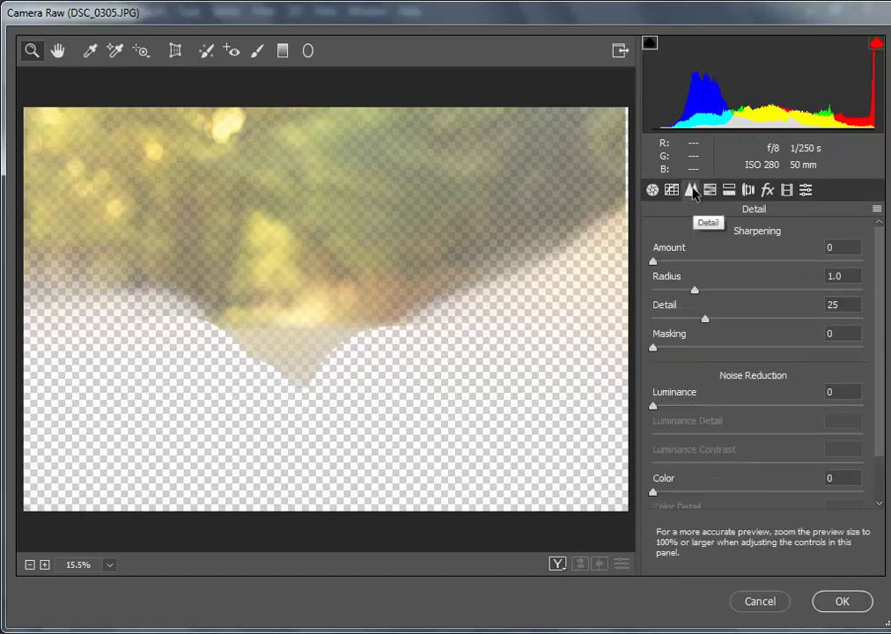
left_click(748, 190)
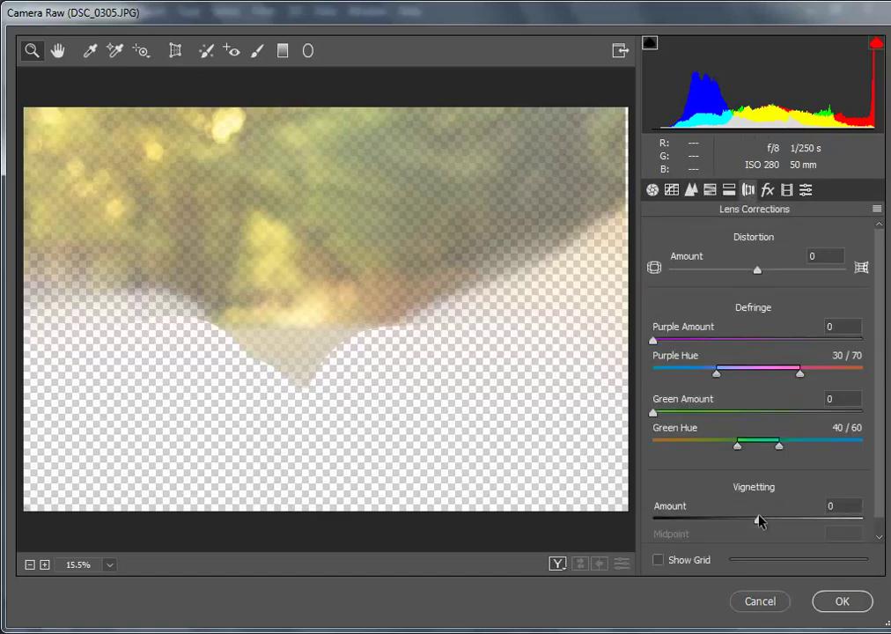
mouse_move(760, 522)
left_mouse_down()
mouse_move(621, 531)
mouse_move(755, 521)
left_mouse_up()
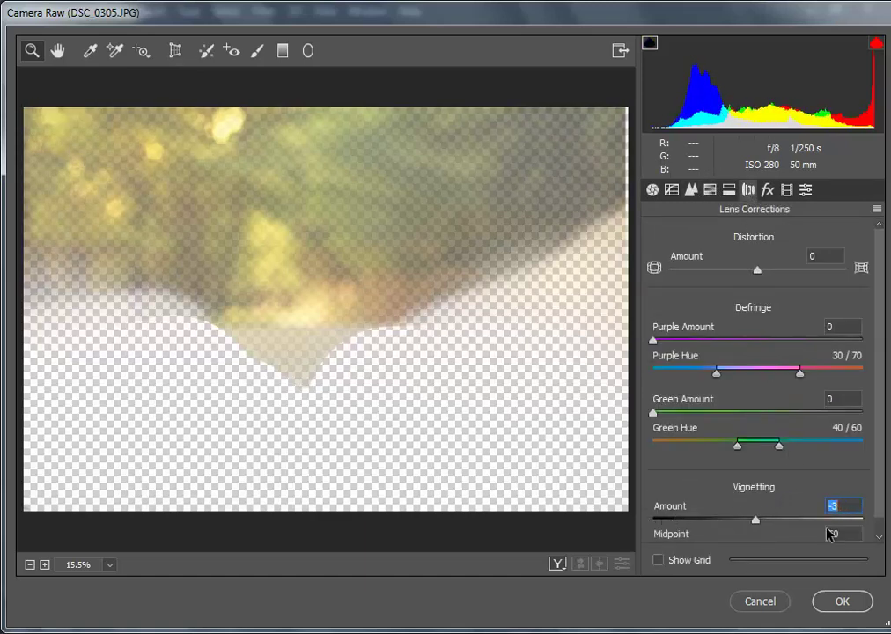
left_click_drag(830, 535, 621, 530)
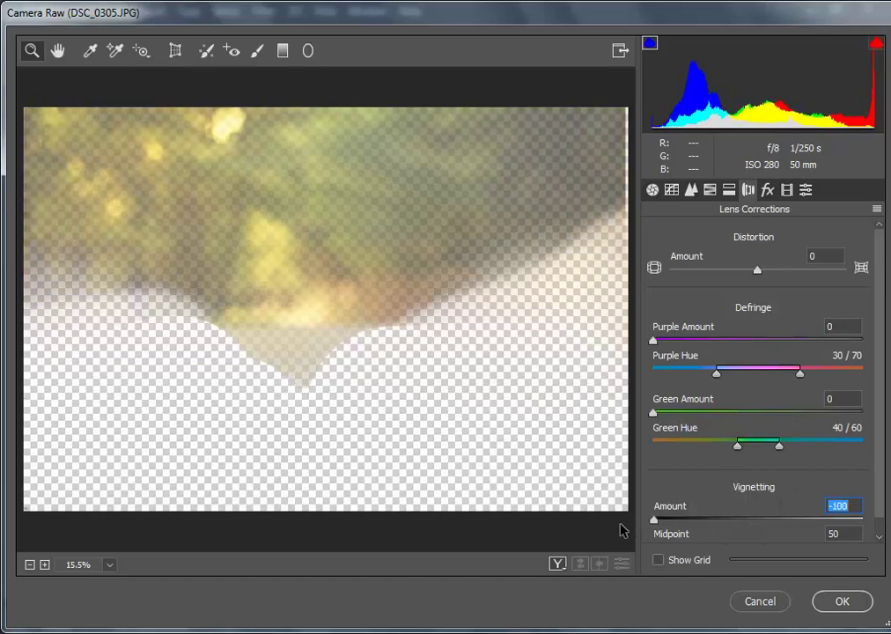
left_click(853, 608)
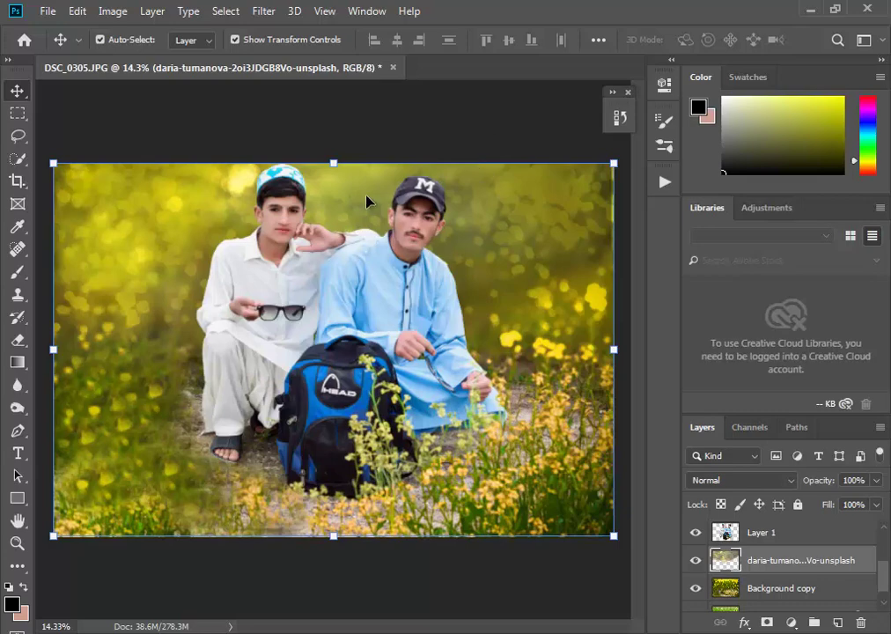
Review the composite and undo the accidental sideways shift of Layer 2
left_click(436, 128)
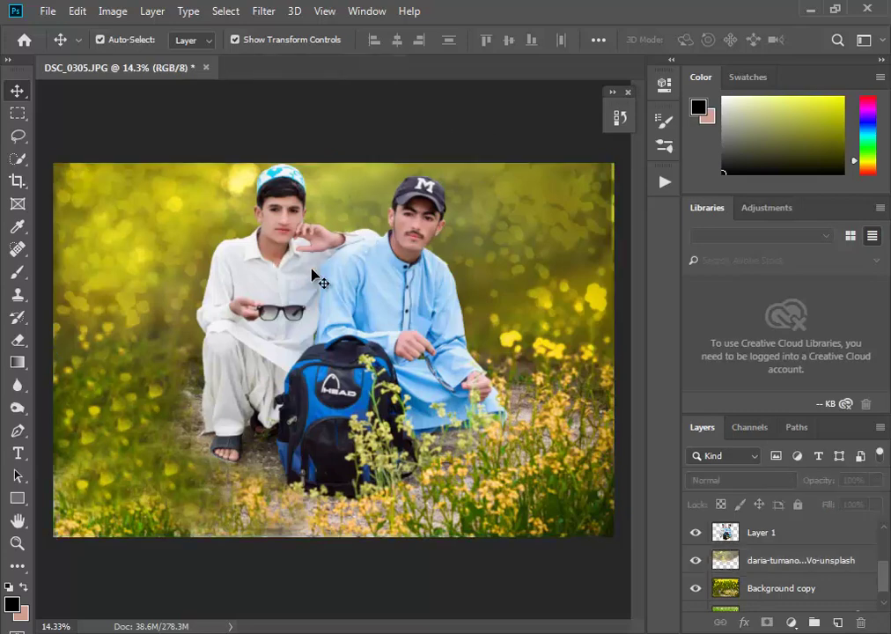
scroll(251, 178, "up", 3)
scroll(244, 169, "up", 3)
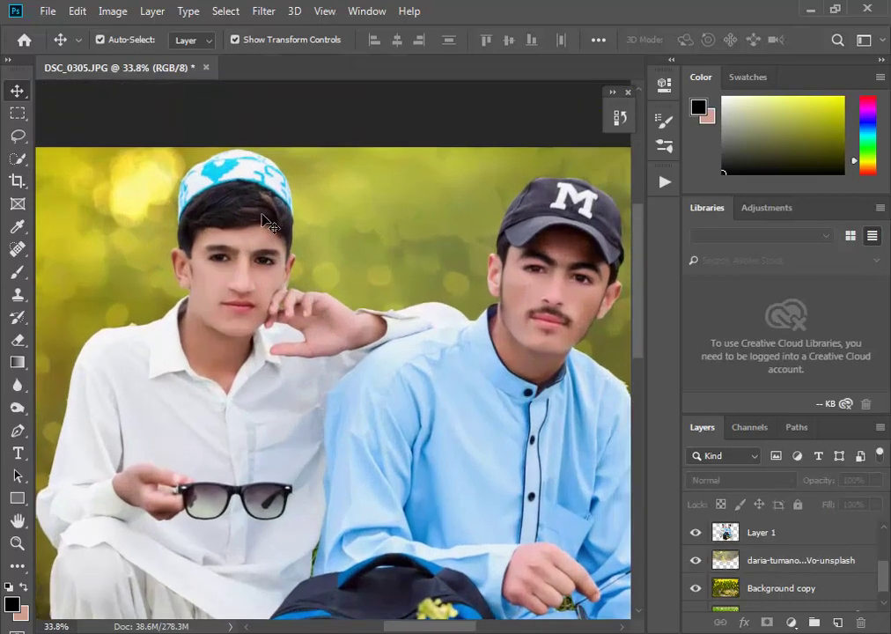
scroll(255, 202, "up", 2)
scroll(348, 199, "down", 1)
scroll(352, 197, "down", 3)
scroll(353, 193, "down", 2)
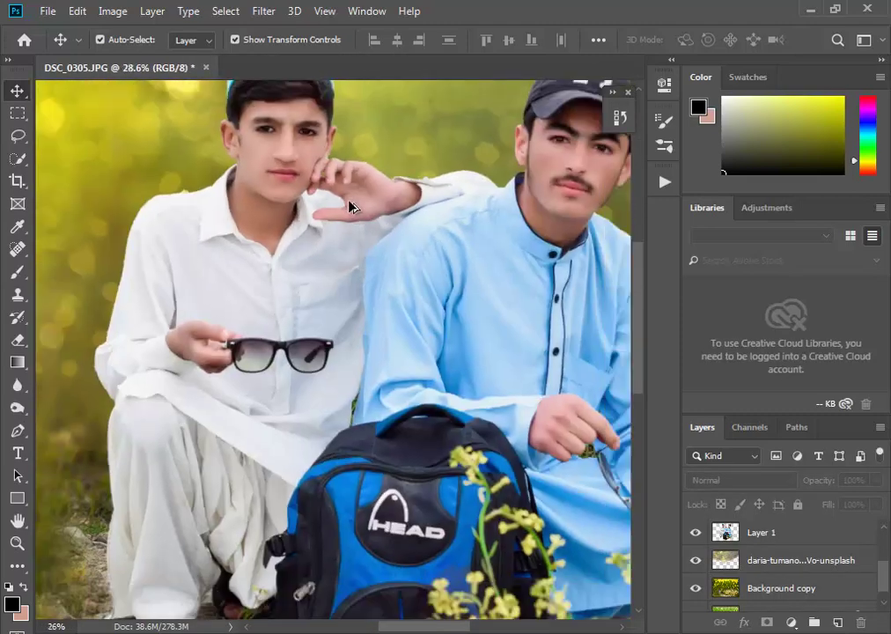
scroll(345, 201, "down", 2)
scroll(340, 264, "down", 2)
scroll(336, 278, "down", 1)
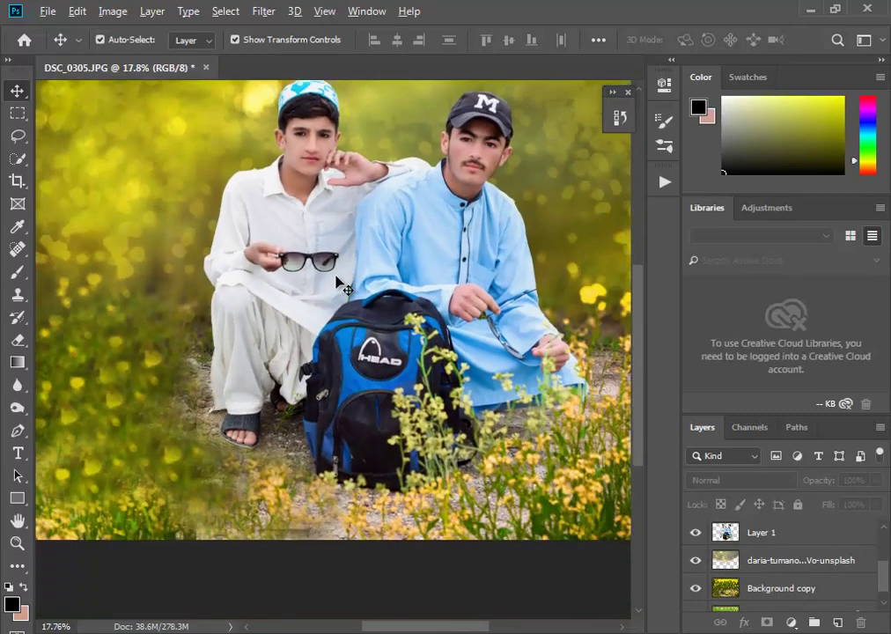
scroll(337, 278, "down", 2)
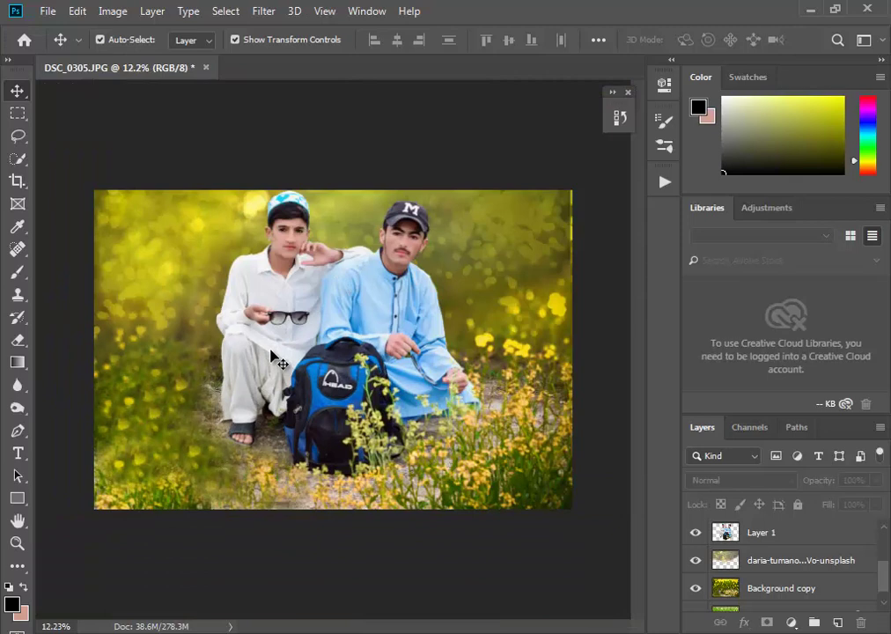
left_click_drag(531, 286, 540, 282)
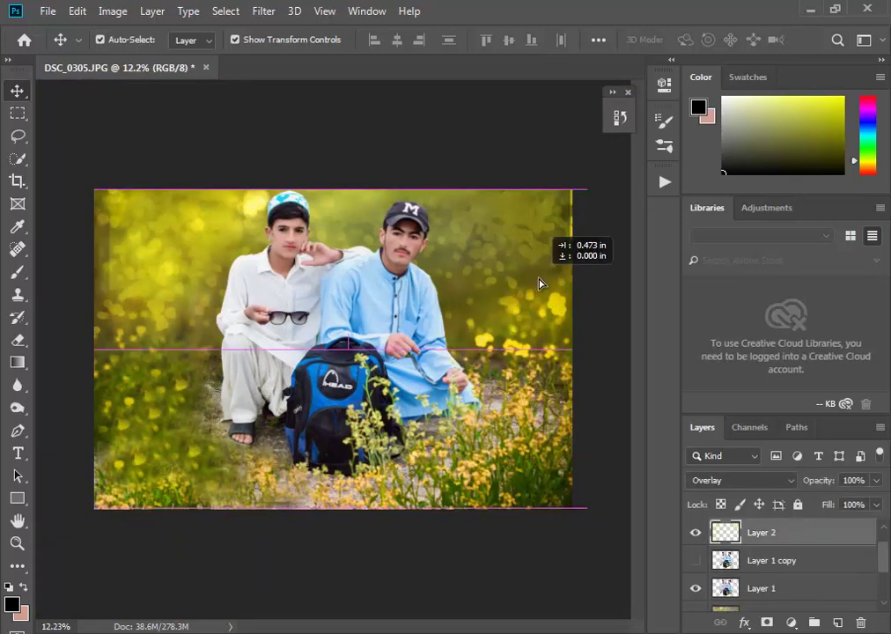
key("ctrl+z")
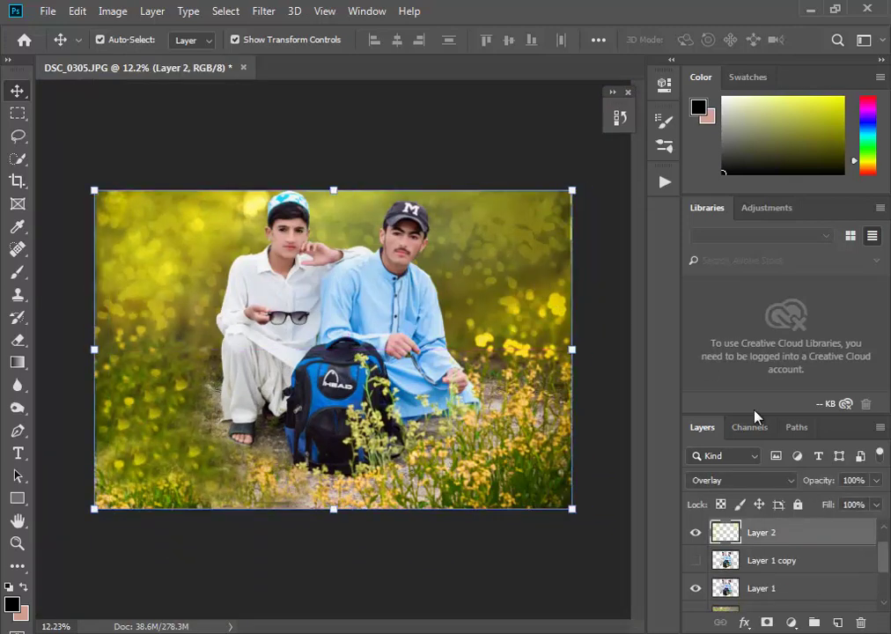
Stretch the daria-tumanova bokeh layer to 101.45% with Free Transform
scroll(748, 564, "down", 2)
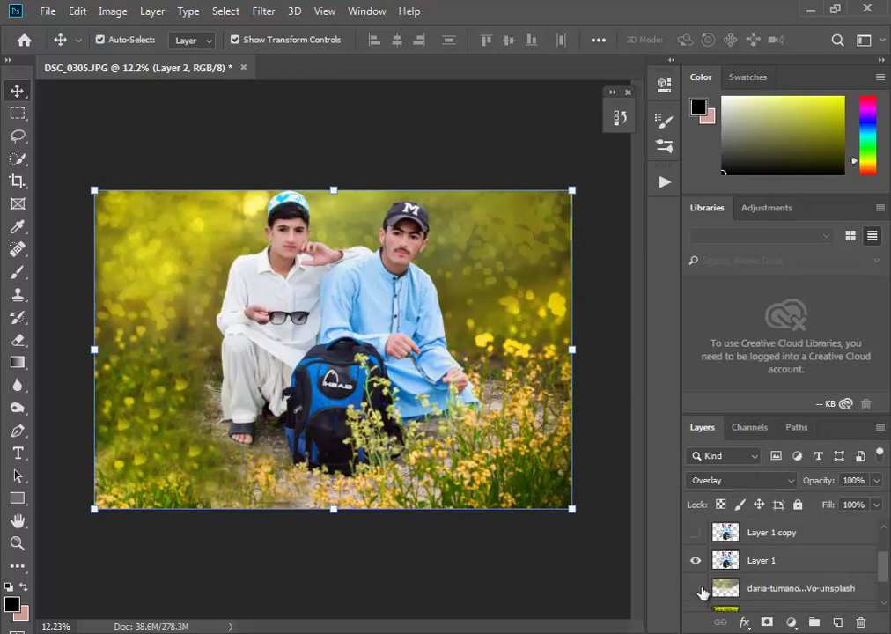
left_click(695, 589)
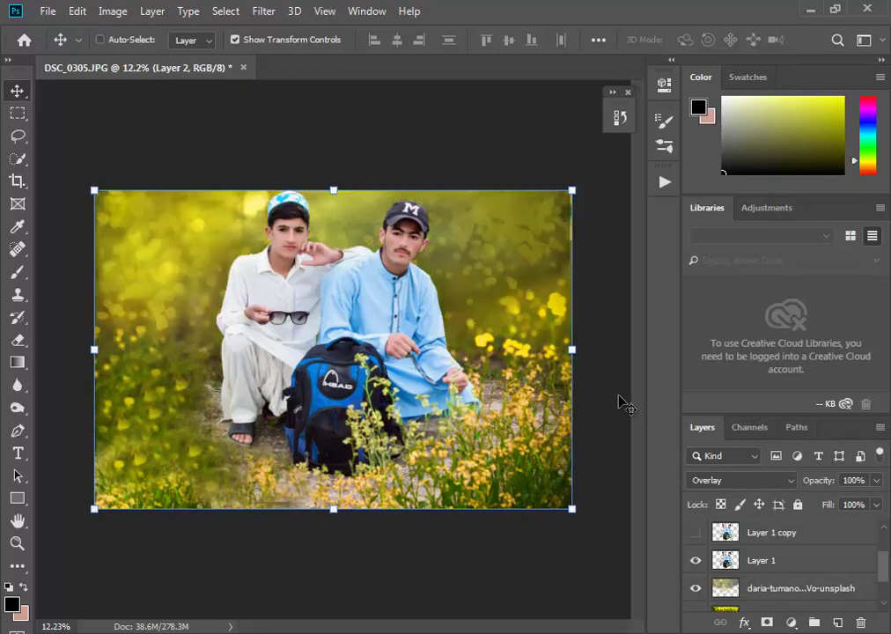
key("ctrl+t")
key("Return")
left_click(778, 588)
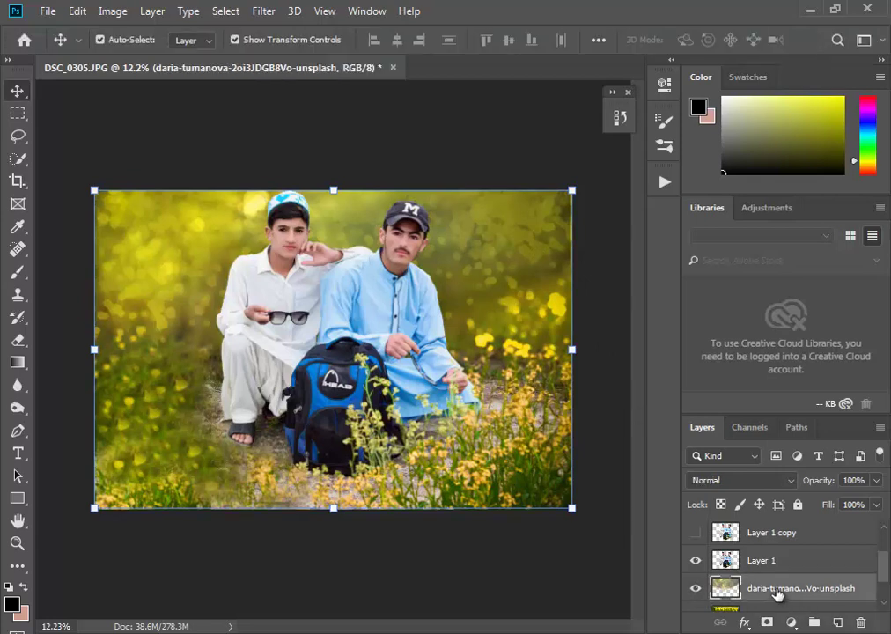
left_click(697, 589)
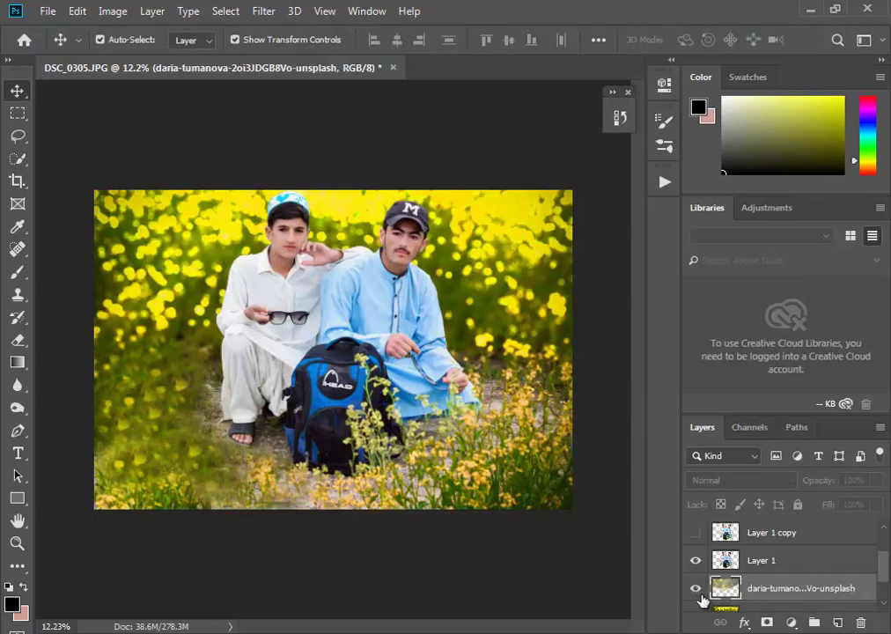
left_click(697, 589)
left_click_drag(573, 350, 581, 353)
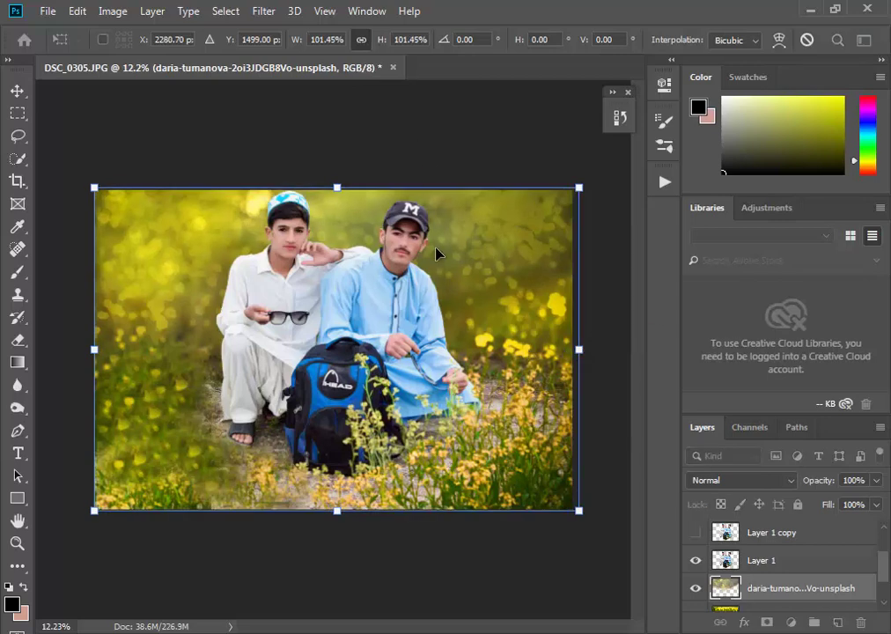
key("Return")
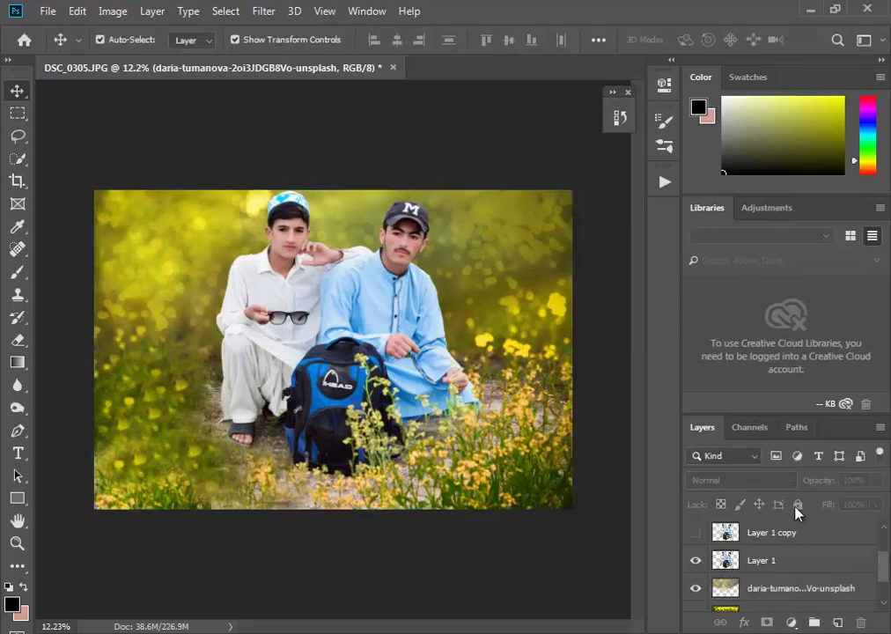
Set the crop to Original Ratio and pull its corners in around the two boys
scroll(790, 573, "down", 2)
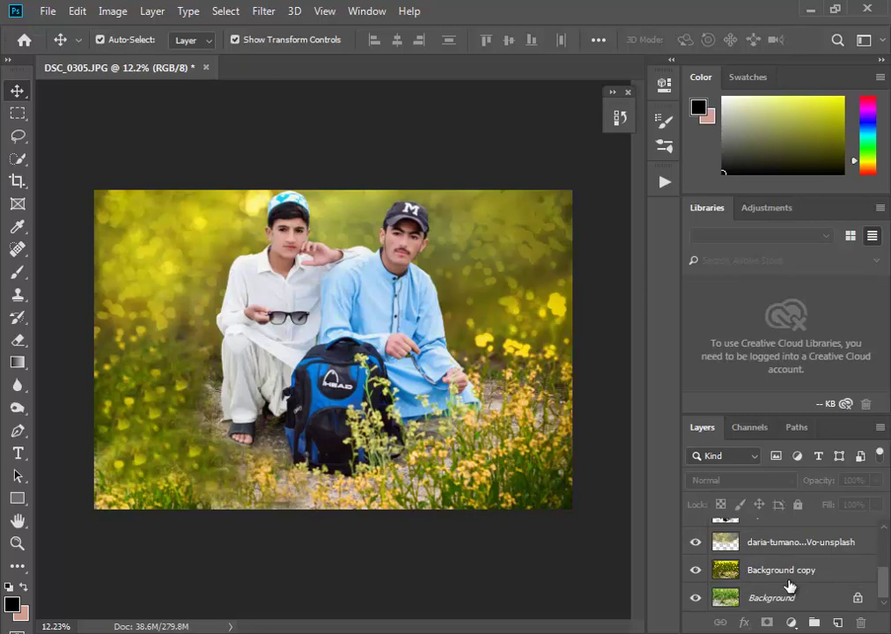
left_click(17, 180)
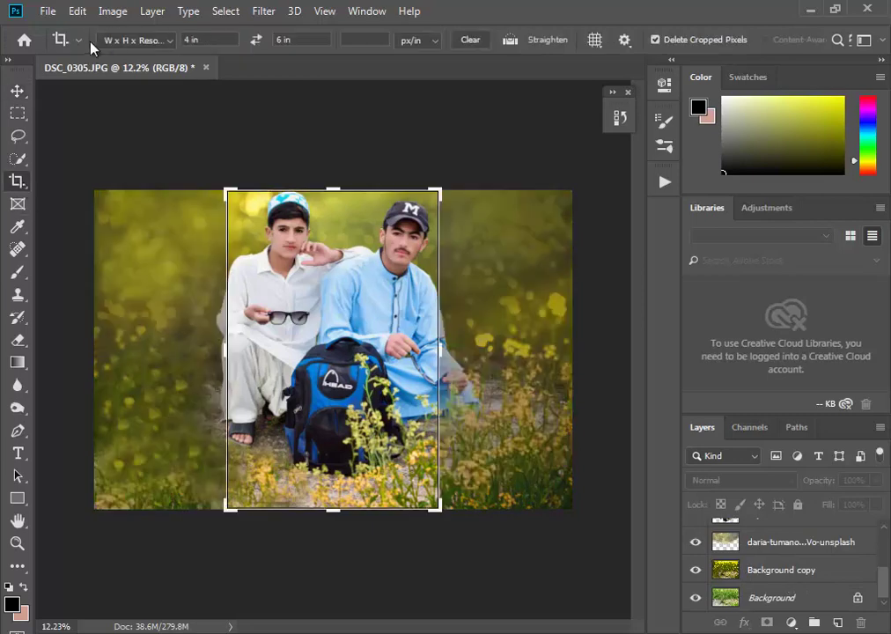
left_click(128, 41)
left_click(148, 93)
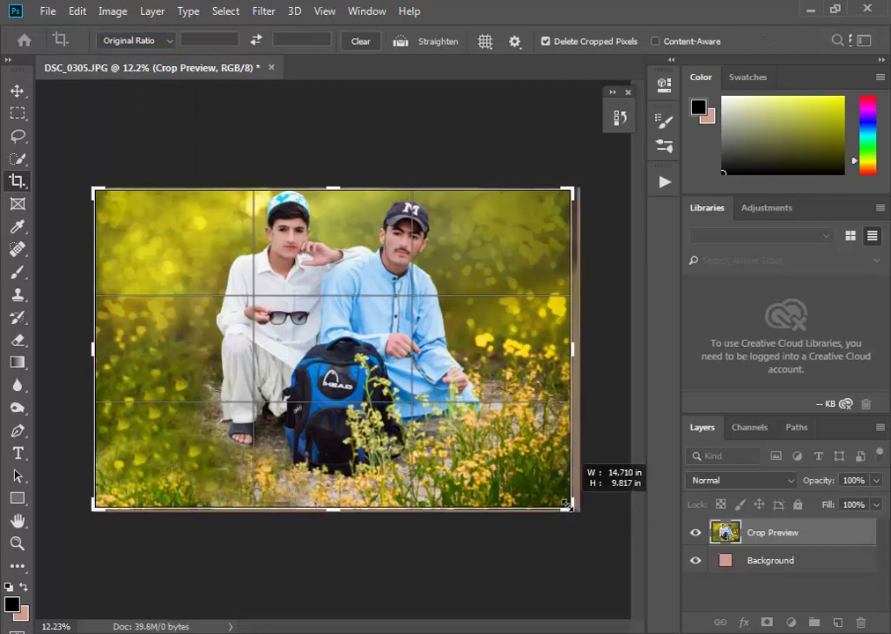
left_click_drag(572, 515, 549, 483)
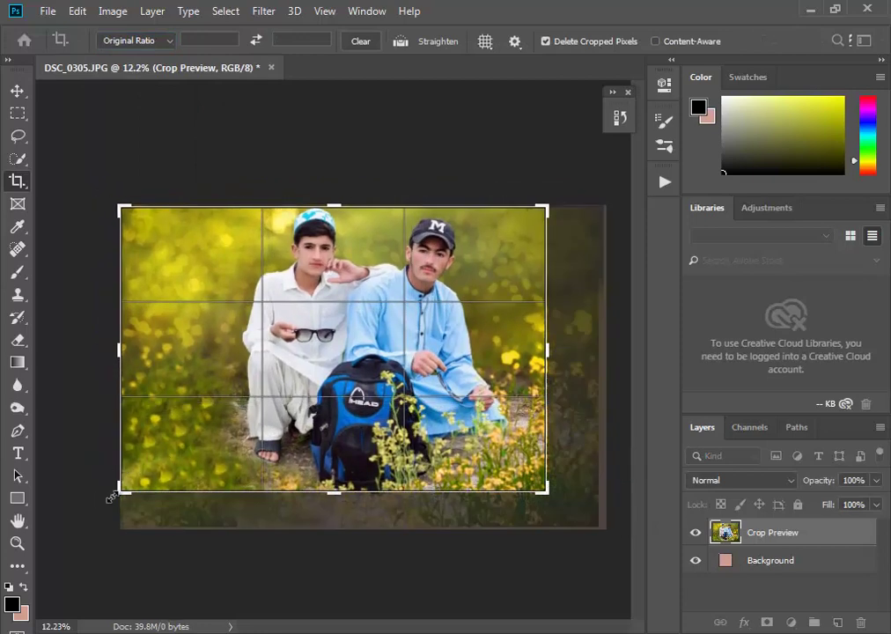
left_click_drag(111, 497, 149, 484)
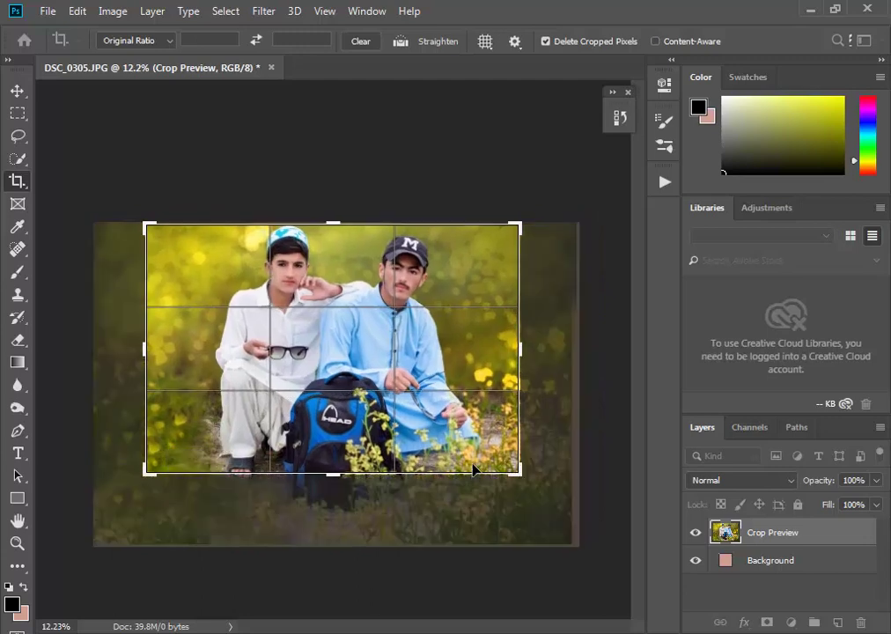
left_click_drag(513, 470, 530, 482)
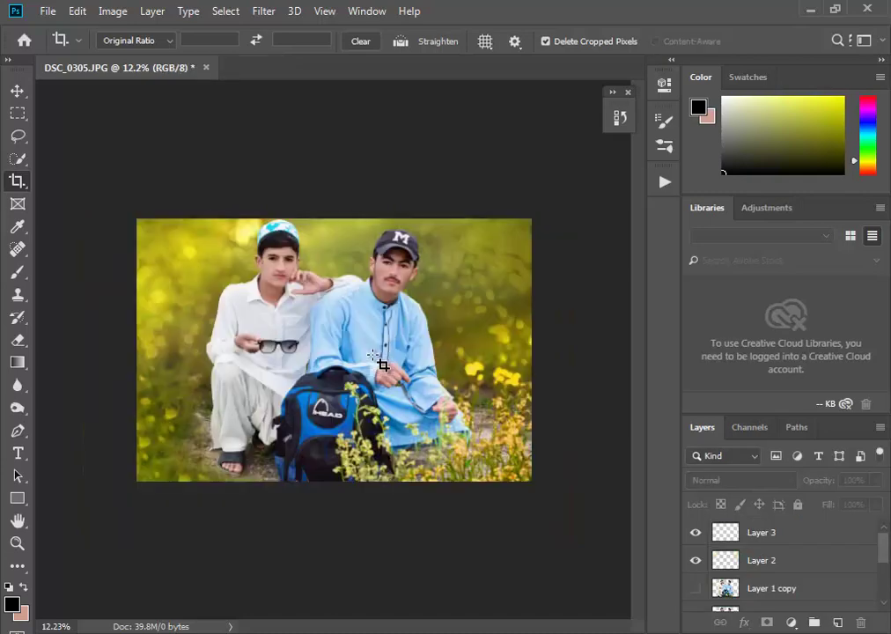
scroll(429, 236, "up", 3)
scroll(429, 236, "down", 2)
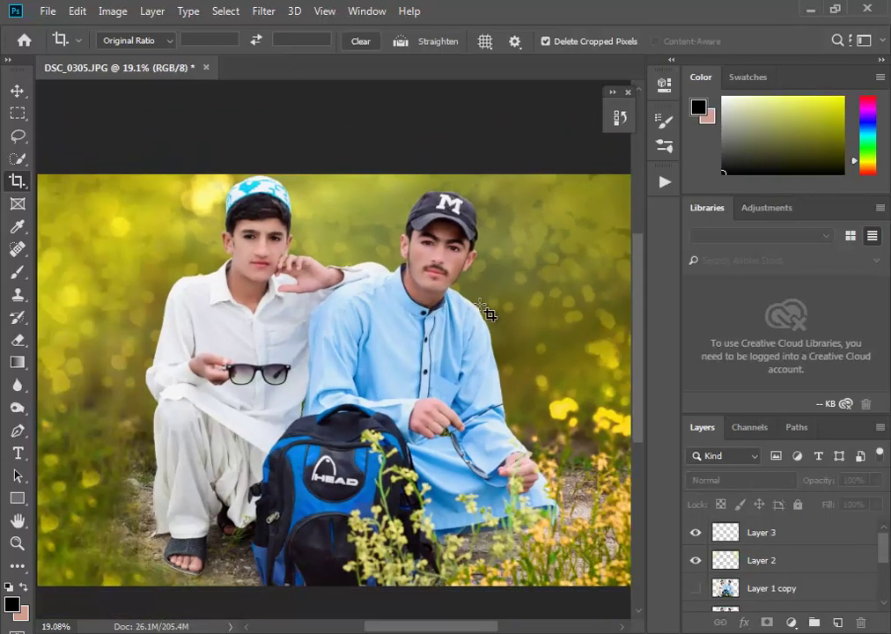
scroll(302, 227, "up", 2)
scroll(308, 235, "up", 2)
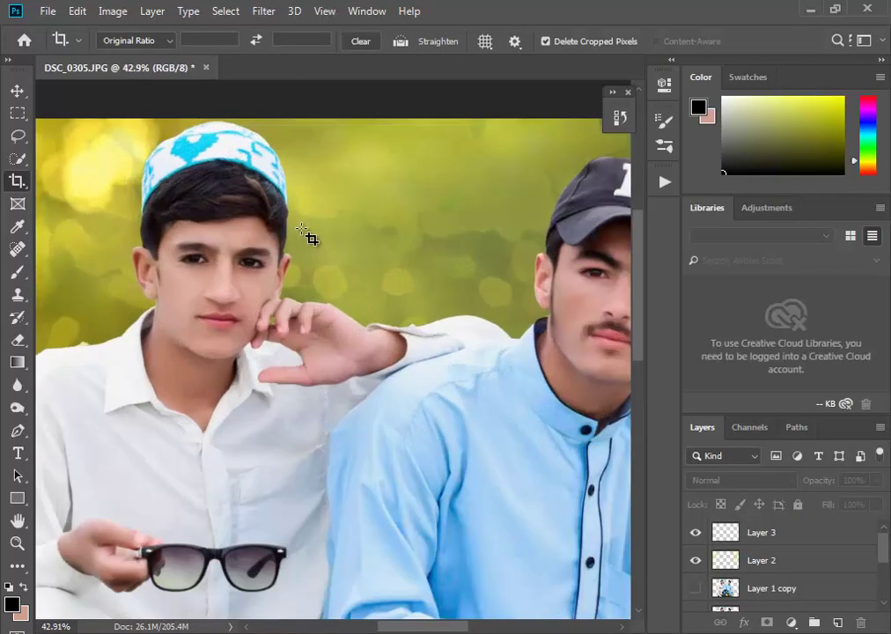
scroll(304, 260, "down", 1)
scroll(304, 260, "down", 1)
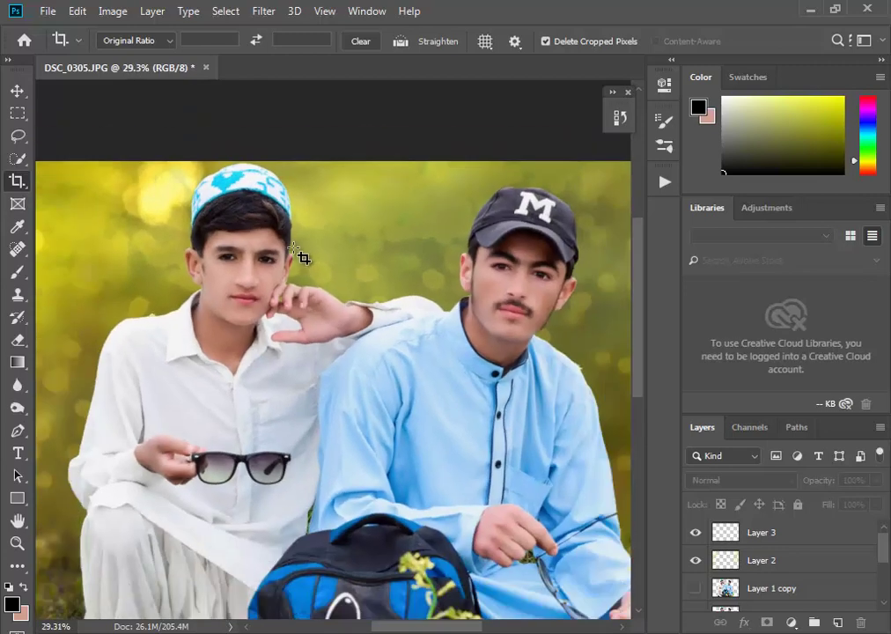
left_click(16, 91)
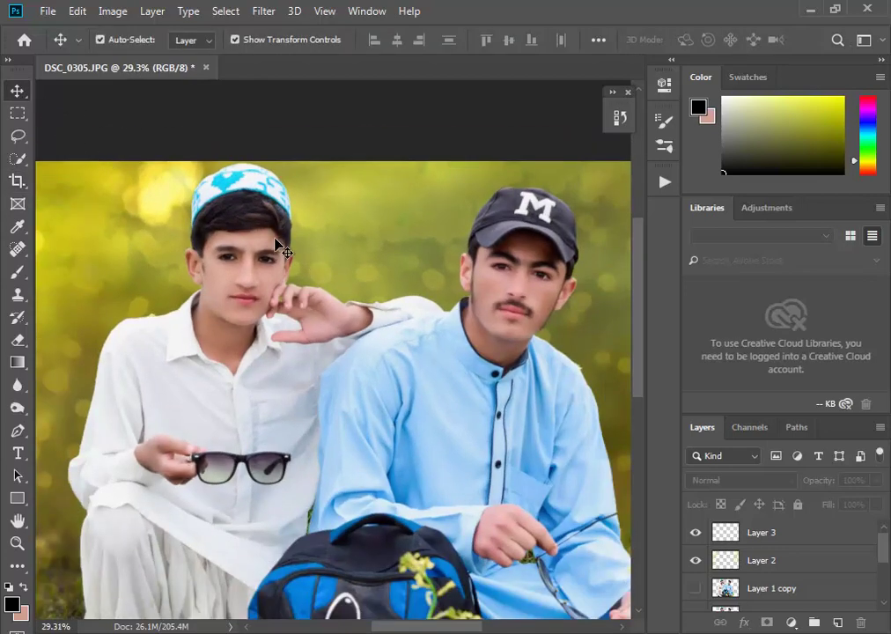
scroll(483, 306, "down", 1)
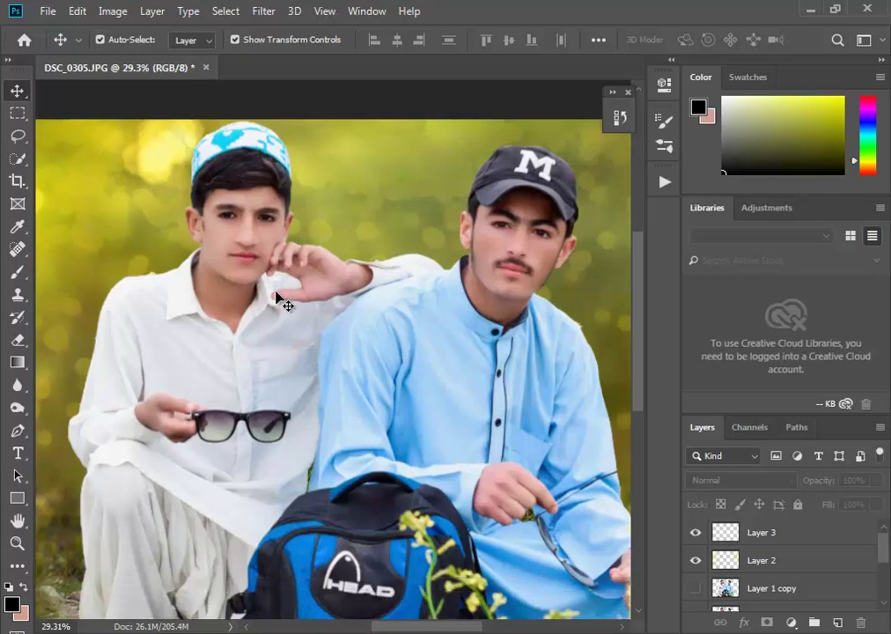
scroll(295, 307, "down", 1)
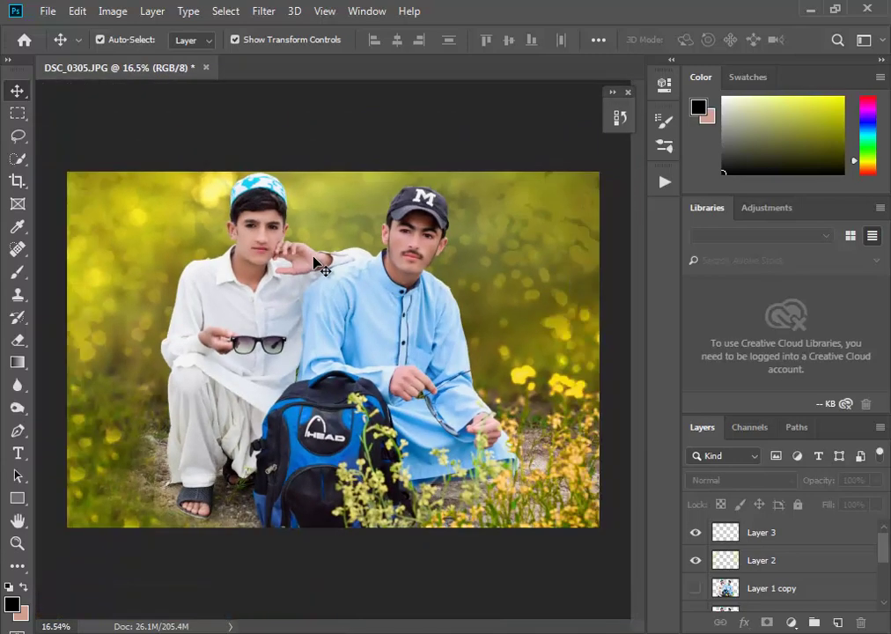
scroll(419, 220, "up", 2)
scroll(350, 223, "up", 3)
scroll(350, 222, "up", 2)
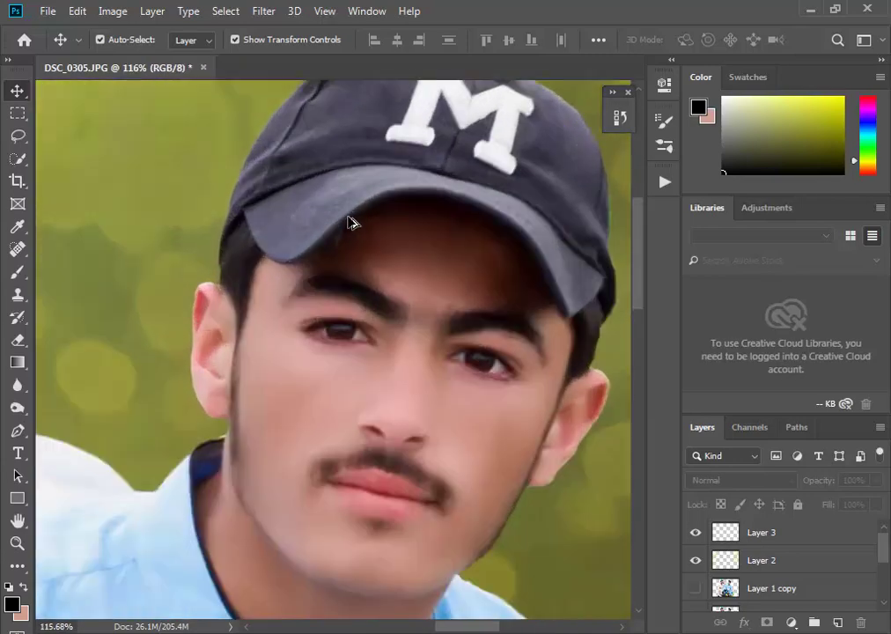
scroll(581, 179, "down", 1)
scroll(590, 177, "down", 3)
scroll(159, 144, "up", 1)
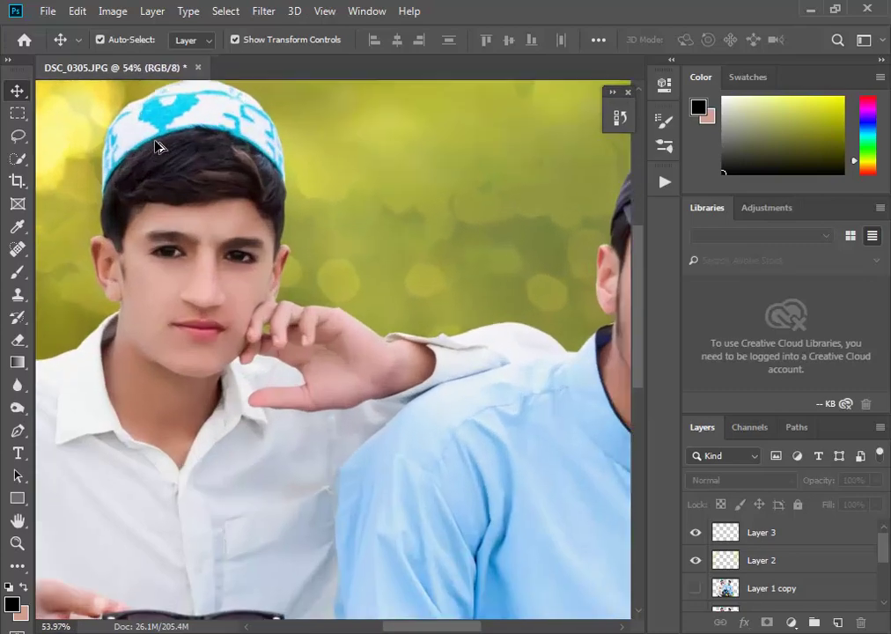
scroll(159, 150, "up", 2)
scroll(319, 203, "down", 1)
scroll(319, 203, "down", 2)
scroll(323, 197, "down", 1)
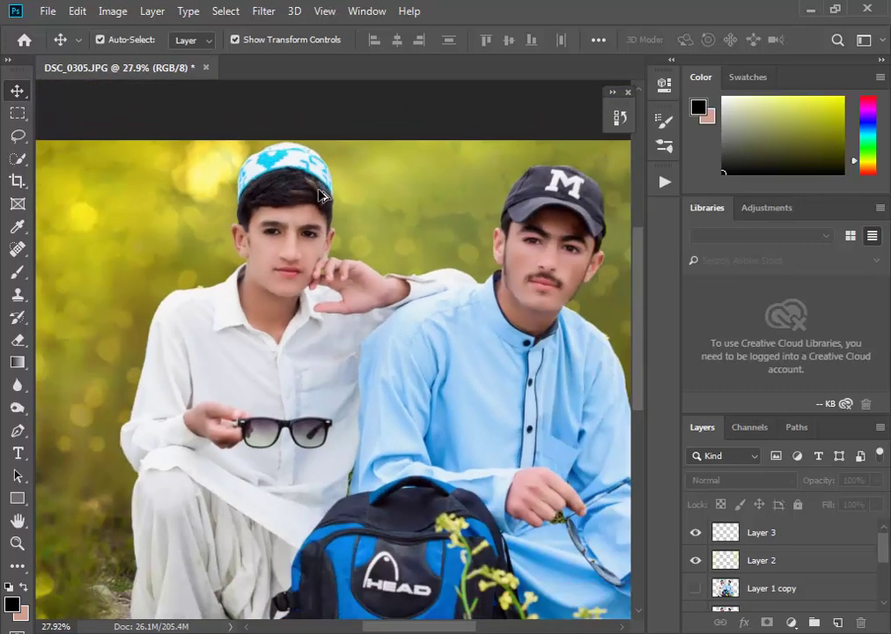
scroll(319, 192, "down", 1)
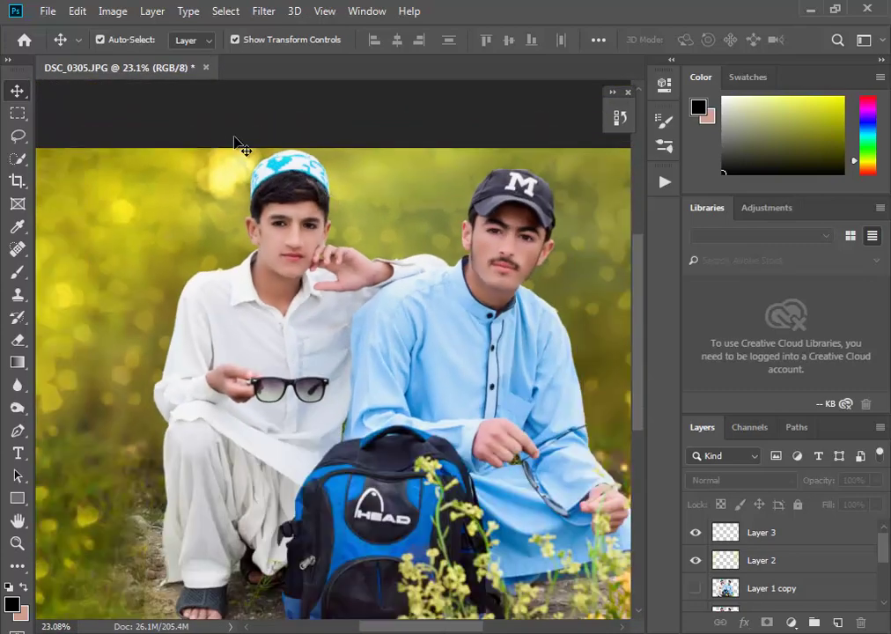